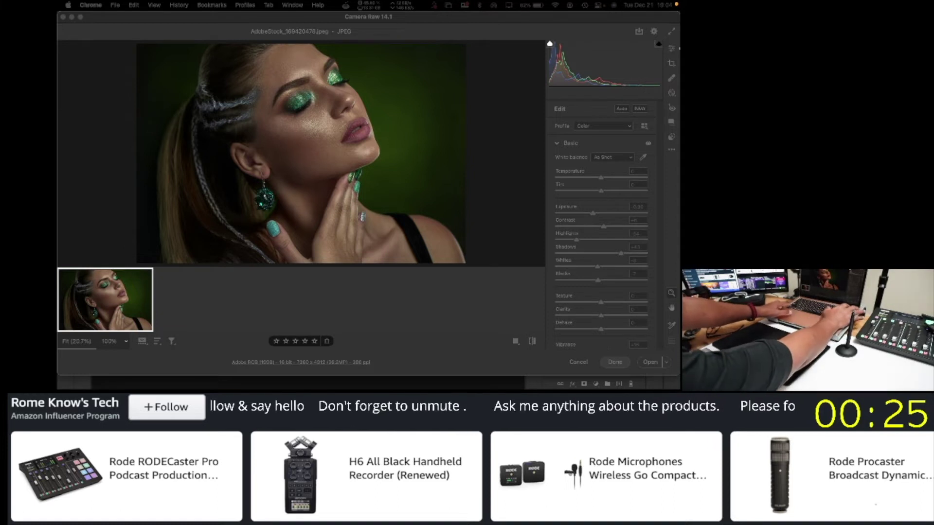
pyautogui.press('XF86AudioRaiseVolume')
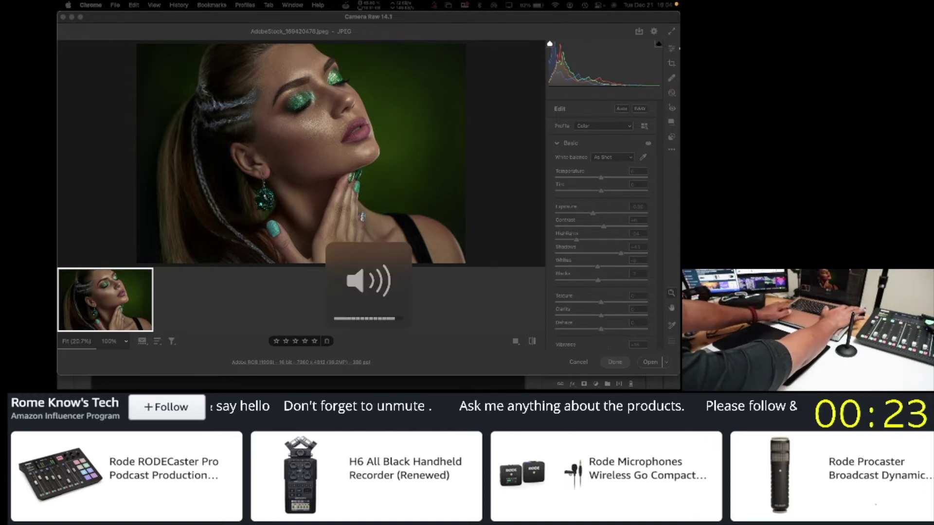
pyautogui.press('XF86AudioMute')
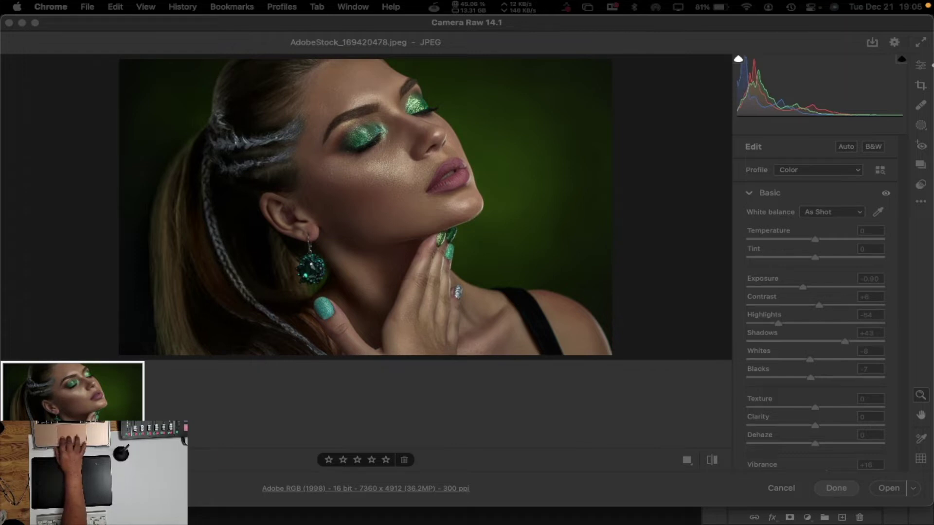
pyautogui.click(339, 405)
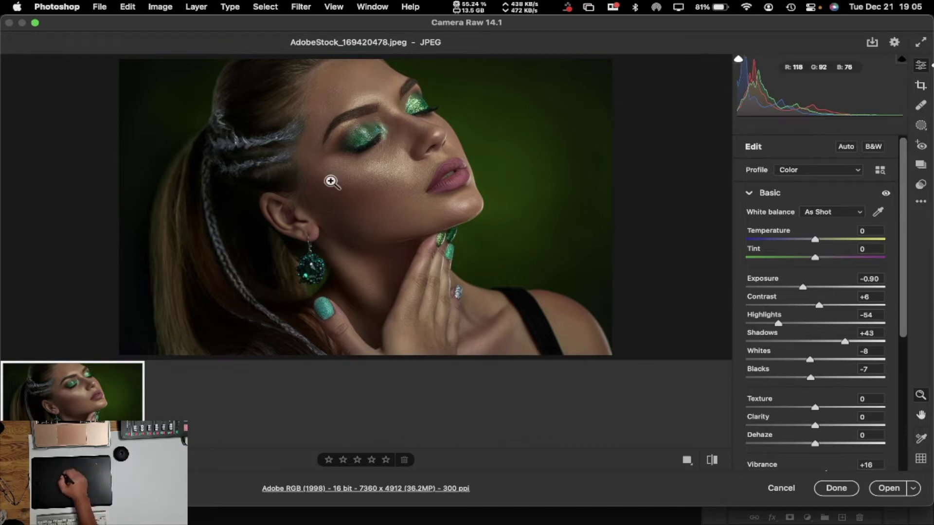
# Step: Raise the portrait's exposure to +0.05, judging the skin up close and in the full image
pyautogui.moveTo(361, 141); pyautogui.dragTo(402, 167)
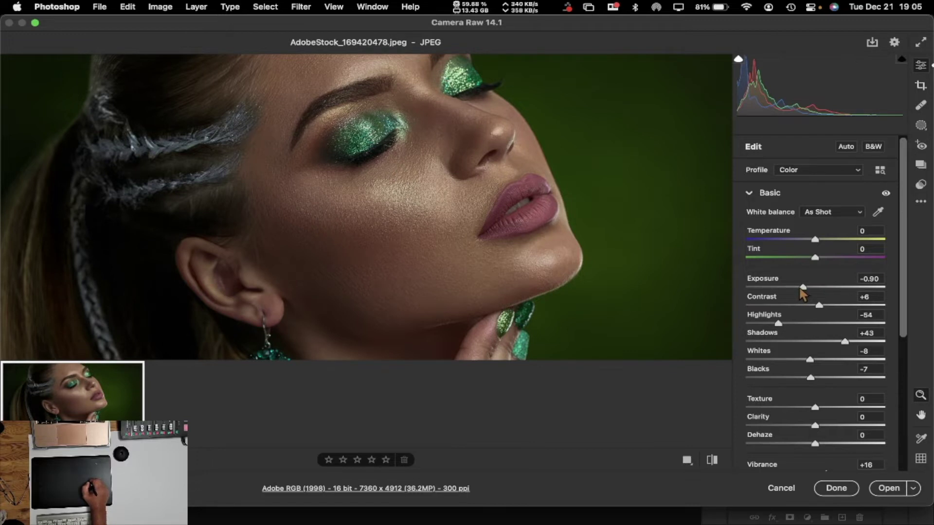
pyautogui.moveTo(801, 289); pyautogui.dragTo(816, 292)
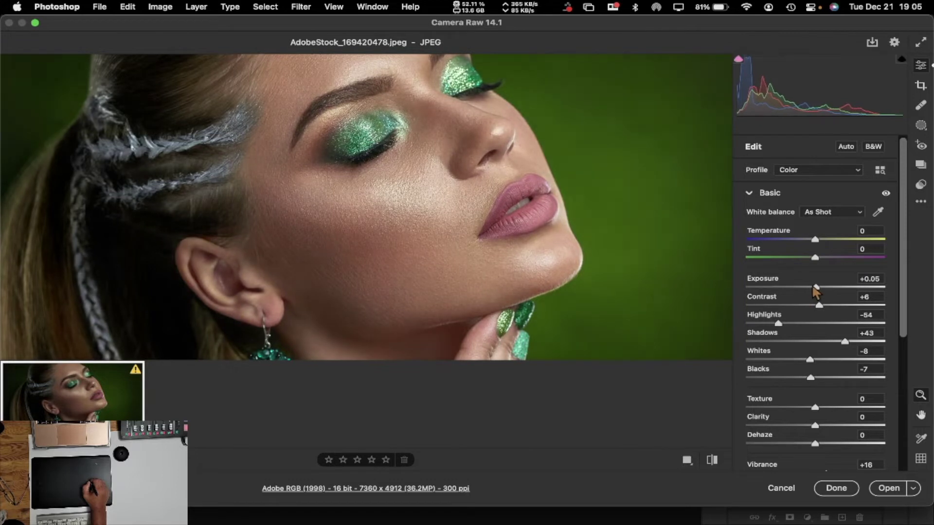
pyautogui.moveTo(394, 168); pyautogui.dragTo(358, 192)
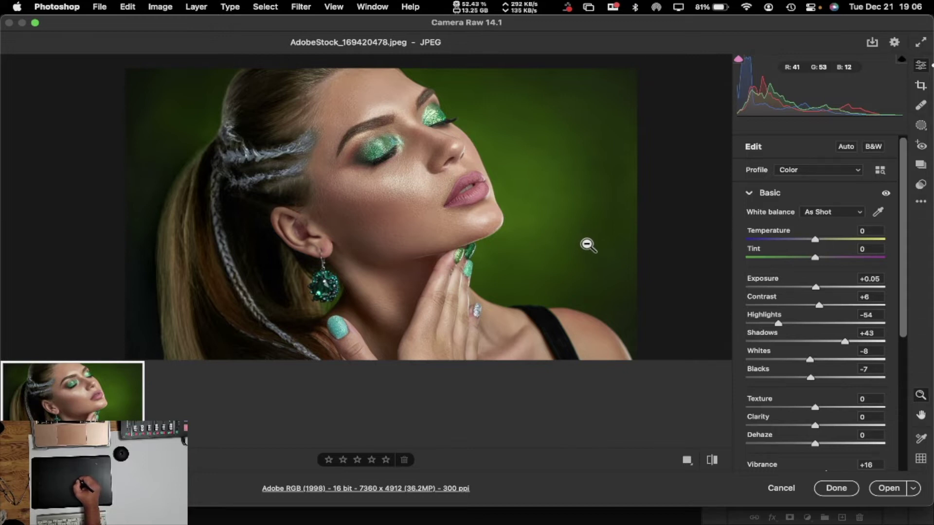
pyautogui.moveTo(424, 146); pyautogui.dragTo(379, 151)
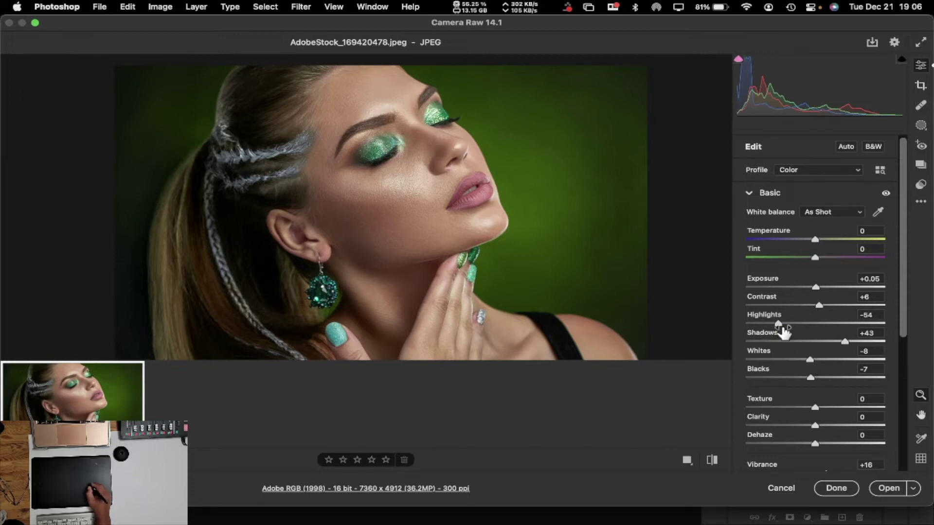
# Step: Set the whites to +21 and the blacks to -13 using the clipping preview, and open the developed photo in Photoshop
pyautogui.press('alt')
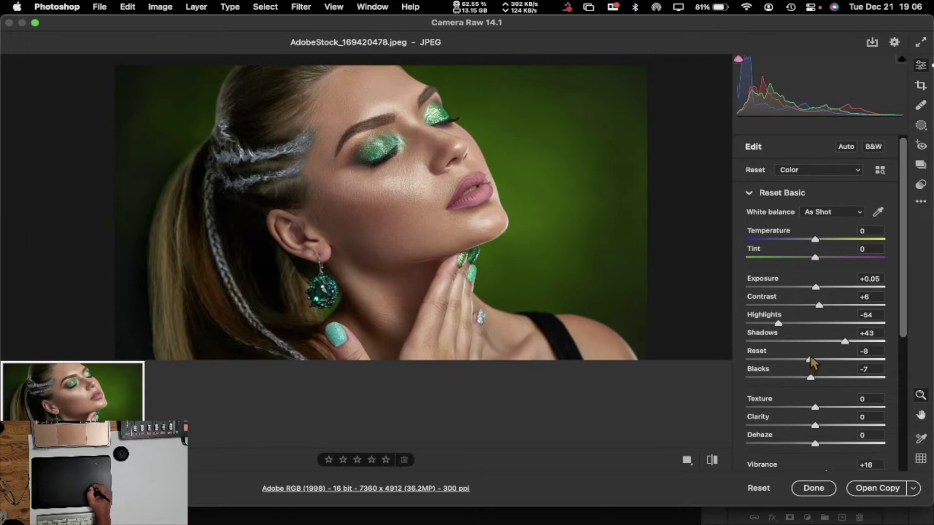
pyautogui.moveTo(809, 360); pyautogui.dragTo(813, 366)
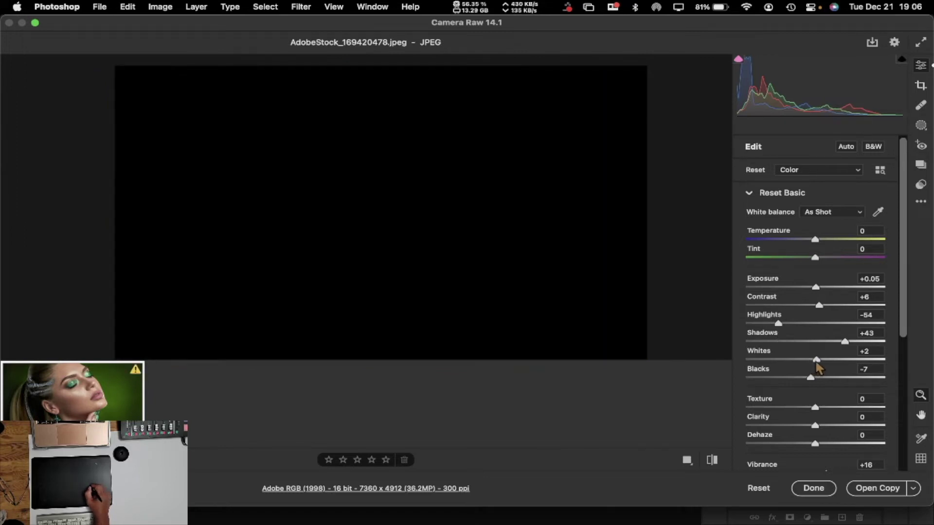
pyautogui.moveTo(825, 363); pyautogui.dragTo(807, 380)
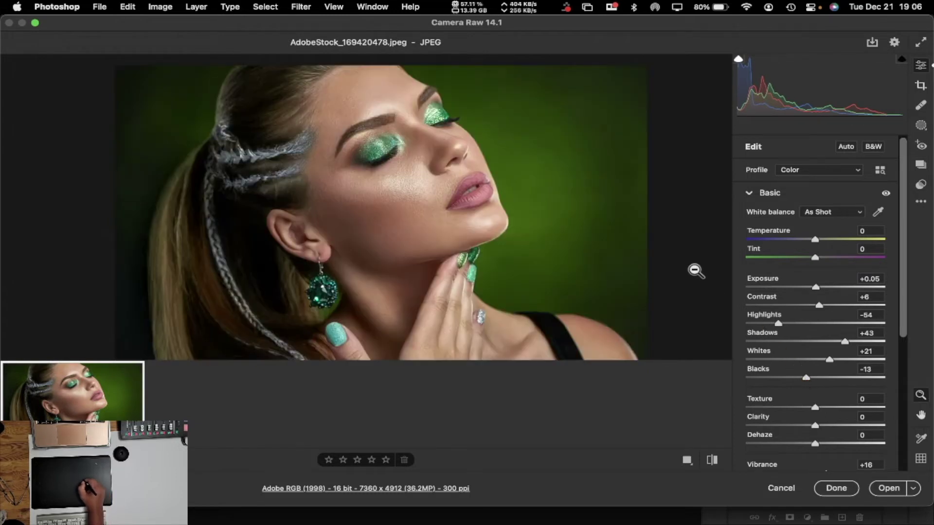
pyautogui.click(888, 489)
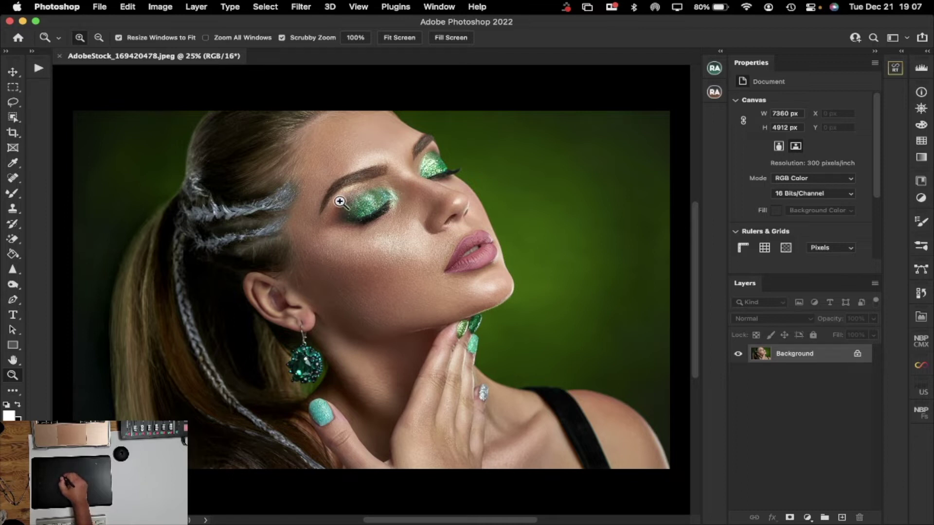
# Step: Examine the eye makeup, lashes, braided hair, forehead and cheek skin up close for areas that need retouching
pyautogui.moveTo(350, 189); pyautogui.dragTo(405, 225)
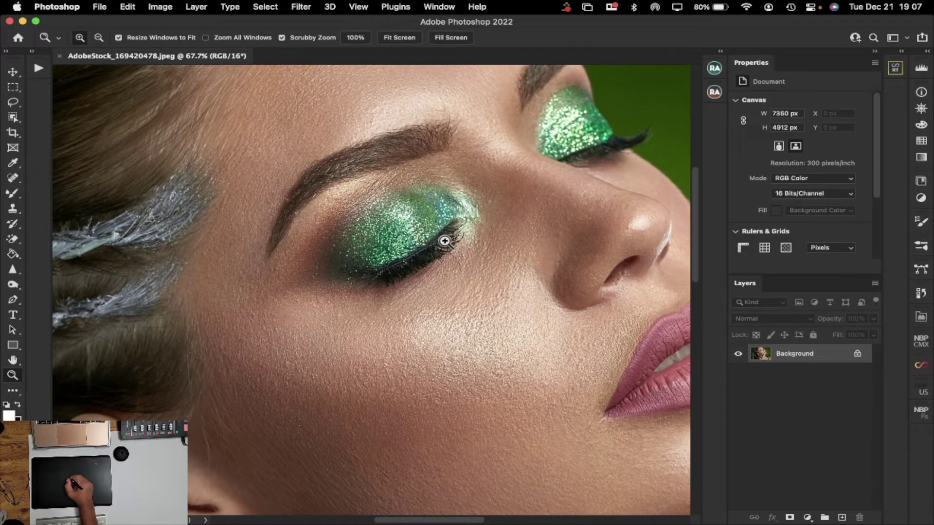
pyautogui.moveTo(417, 244); pyautogui.dragTo(489, 283)
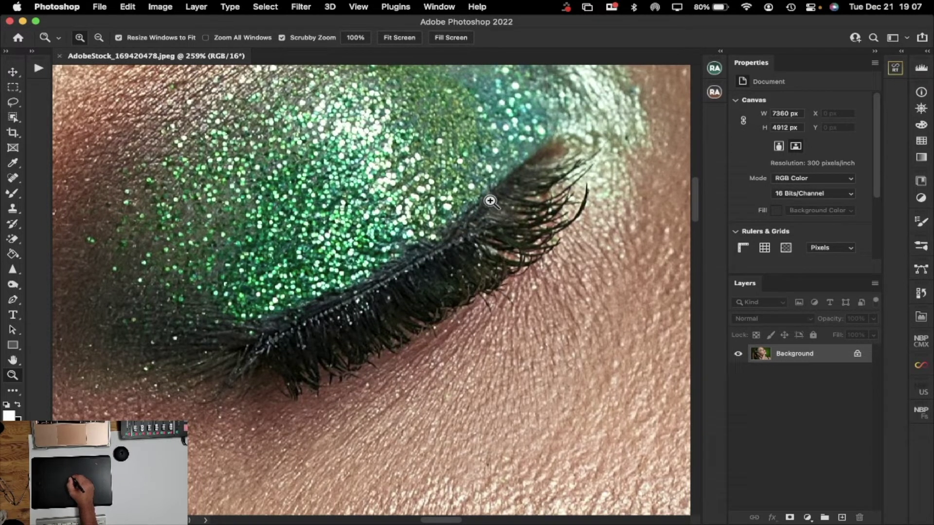
pyautogui.moveTo(476, 232); pyautogui.dragTo(381, 223)
pyautogui.moveTo(578, 163); pyautogui.dragTo(571, 182)
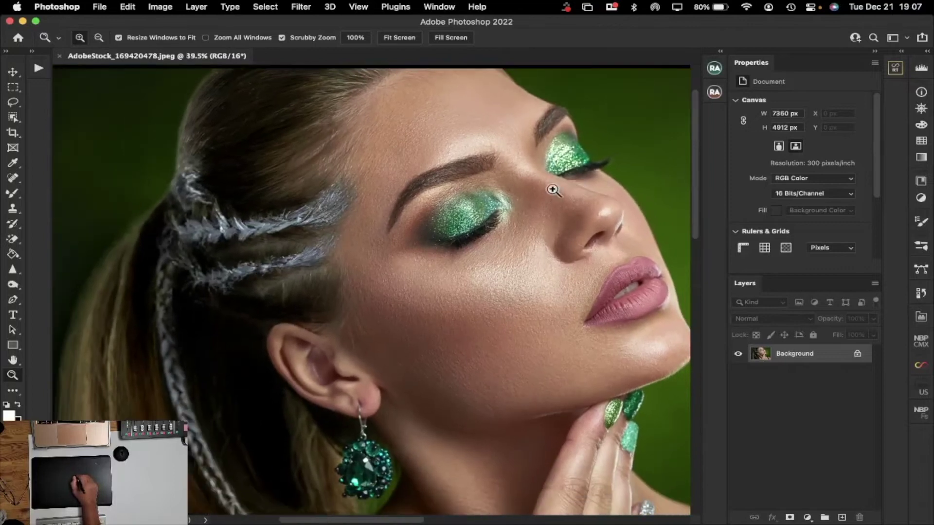
pyautogui.moveTo(305, 200); pyautogui.dragTo(333, 240)
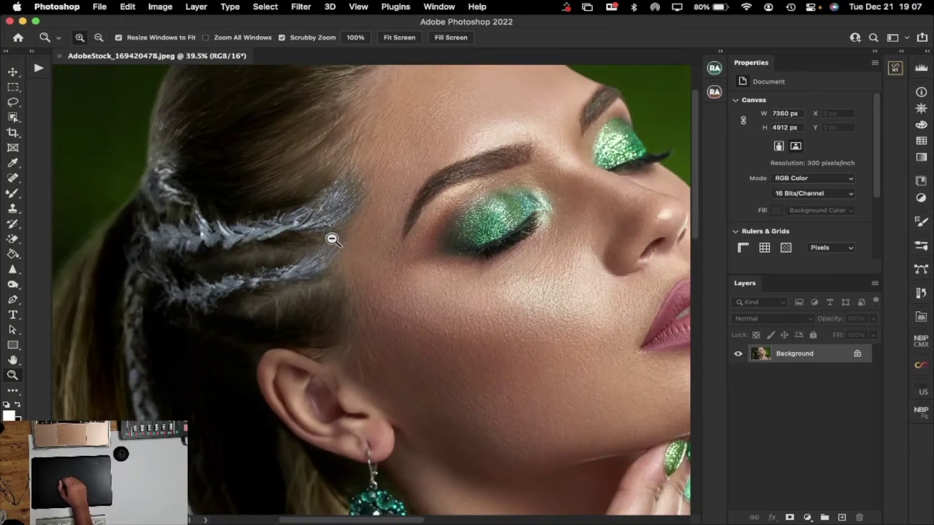
pyautogui.moveTo(326, 371); pyautogui.dragTo(311, 336)
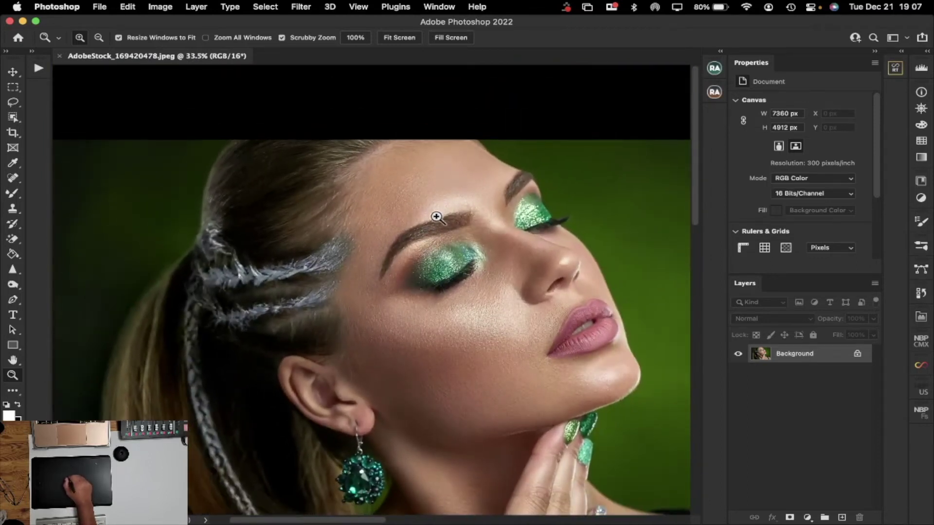
pyautogui.moveTo(394, 211); pyautogui.dragTo(428, 200)
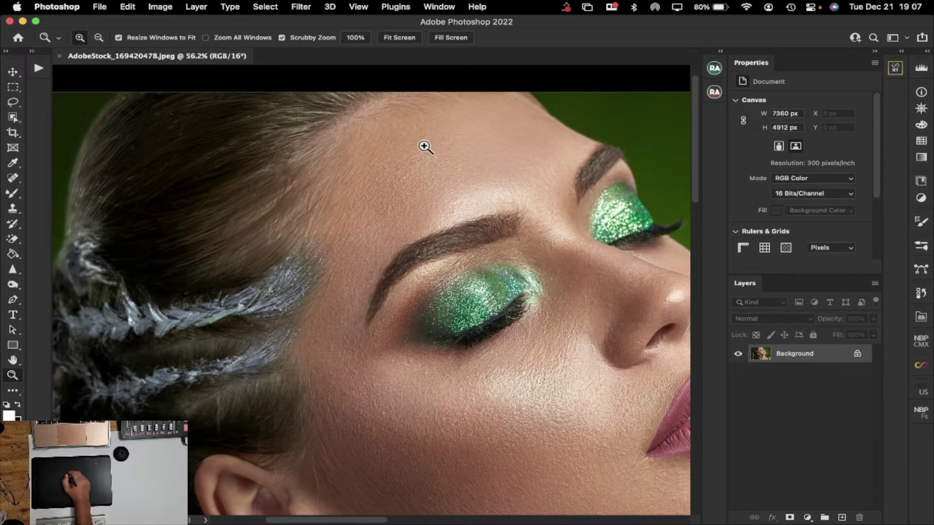
pyautogui.moveTo(433, 154); pyautogui.dragTo(445, 183)
pyautogui.moveTo(694, 156); pyautogui.dragTo(705, 305)
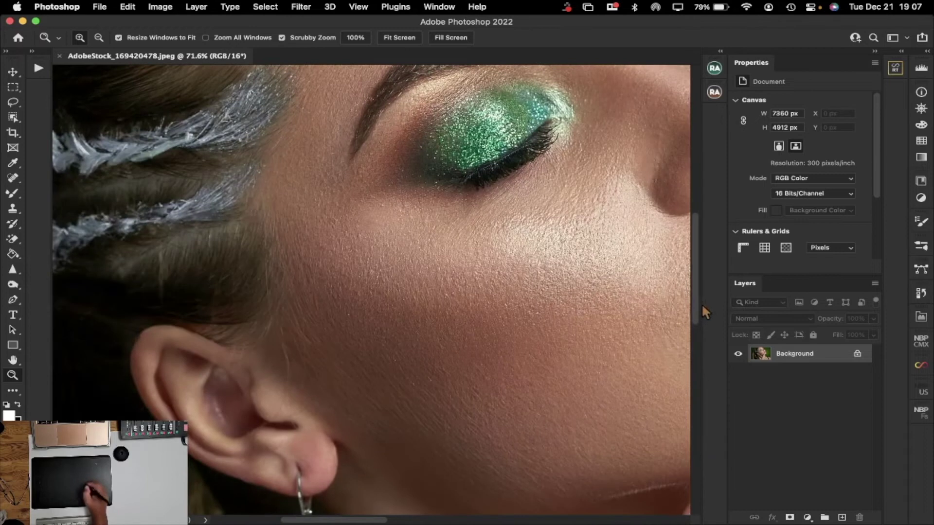
pyautogui.press('super+0')
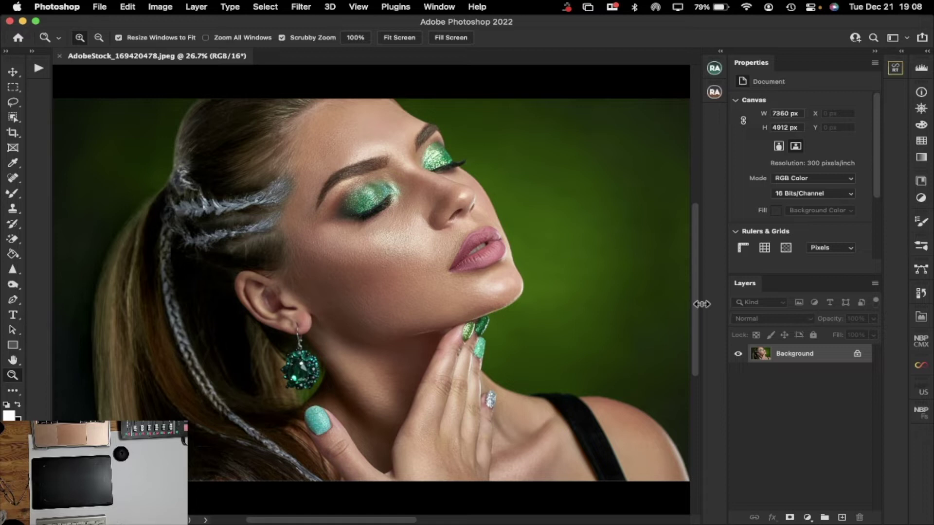
# Step: Duplicate the Background layer to retouch on a separate copy
pyautogui.press('super+j')
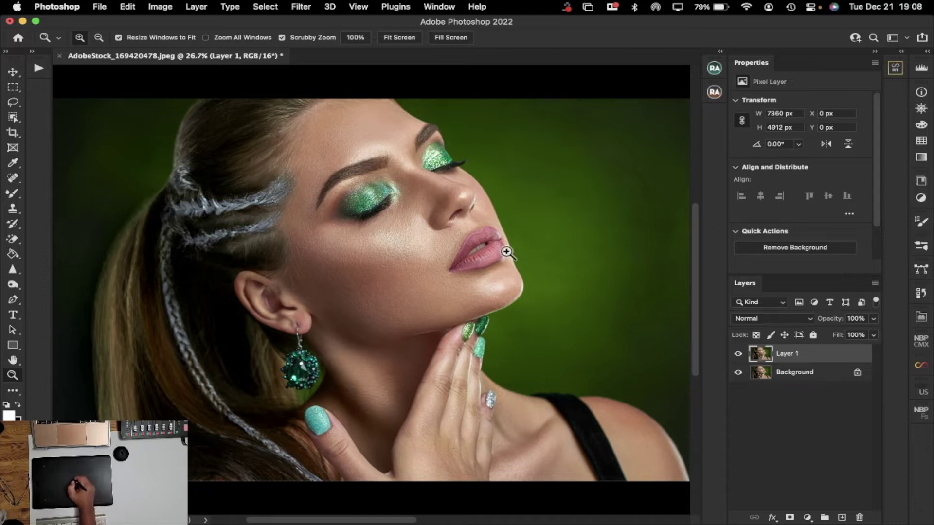
# Step: Inspect the cheek, eyelid, eyebrow and nose skin texture on the duplicated layer at high magnification
pyautogui.moveTo(335, 203); pyautogui.dragTo(378, 244)
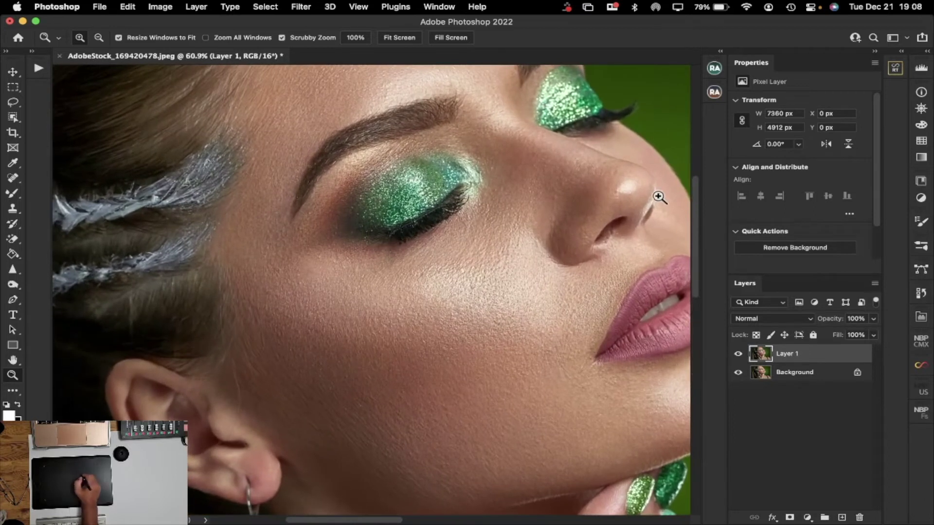
pyautogui.moveTo(583, 292); pyautogui.dragTo(650, 292)
pyautogui.scroll(2, 696, 224)
pyautogui.moveTo(695, 223); pyautogui.dragTo(700, 256)
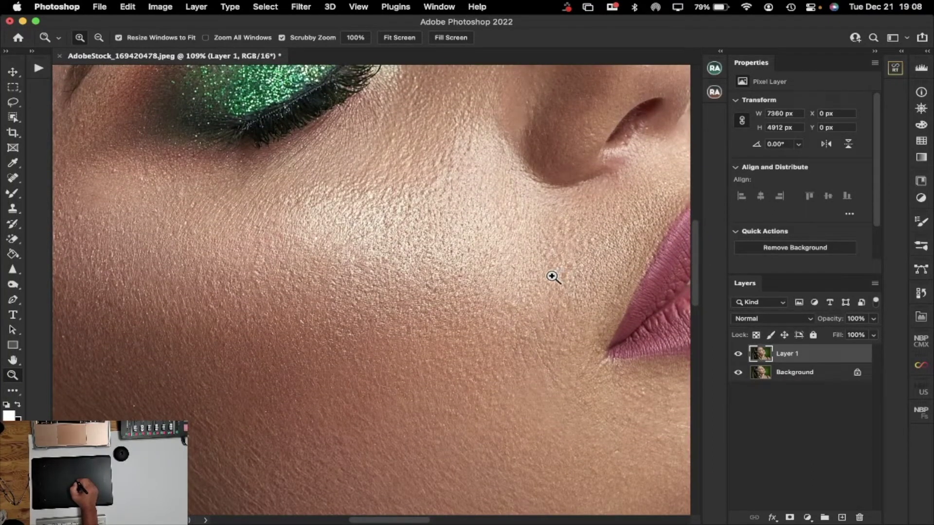
pyautogui.click(13, 361)
pyautogui.moveTo(529, 229); pyautogui.dragTo(559, 396)
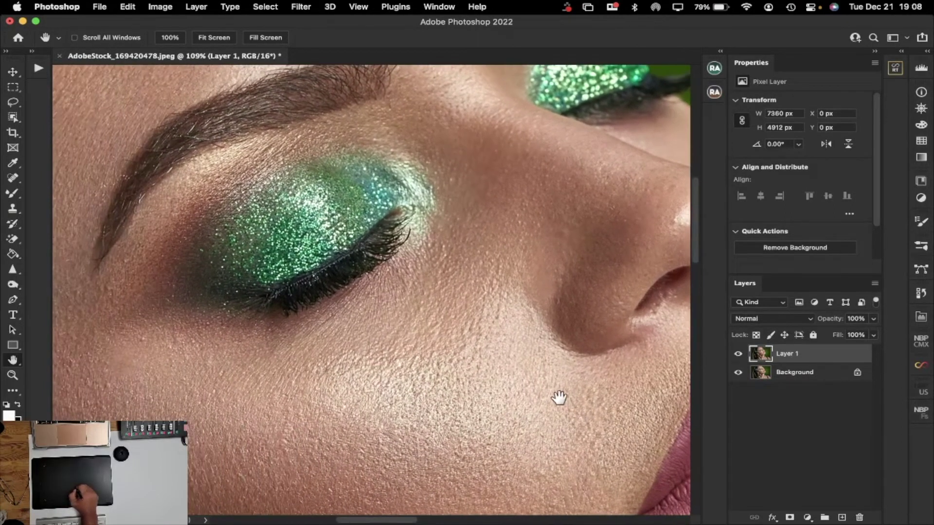
pyautogui.moveTo(441, 226); pyautogui.dragTo(467, 263)
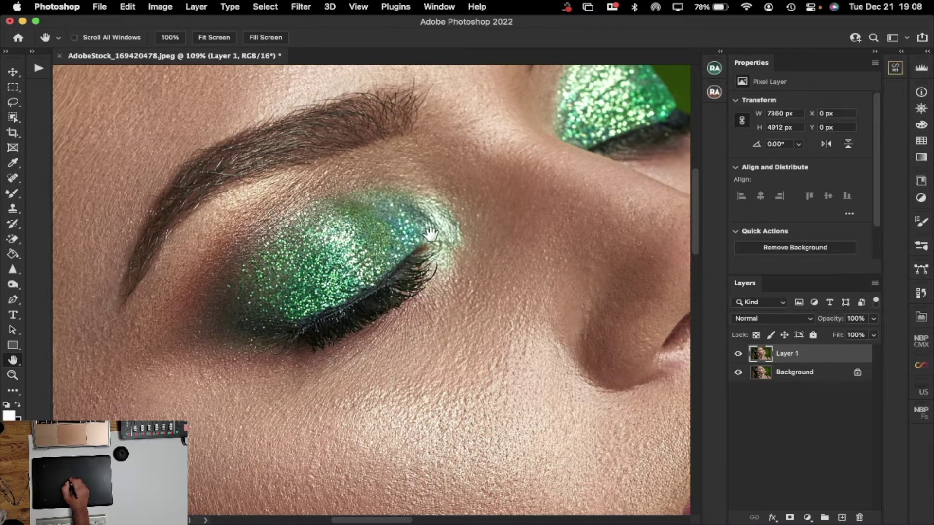
pyautogui.moveTo(495, 229); pyautogui.dragTo(459, 232)
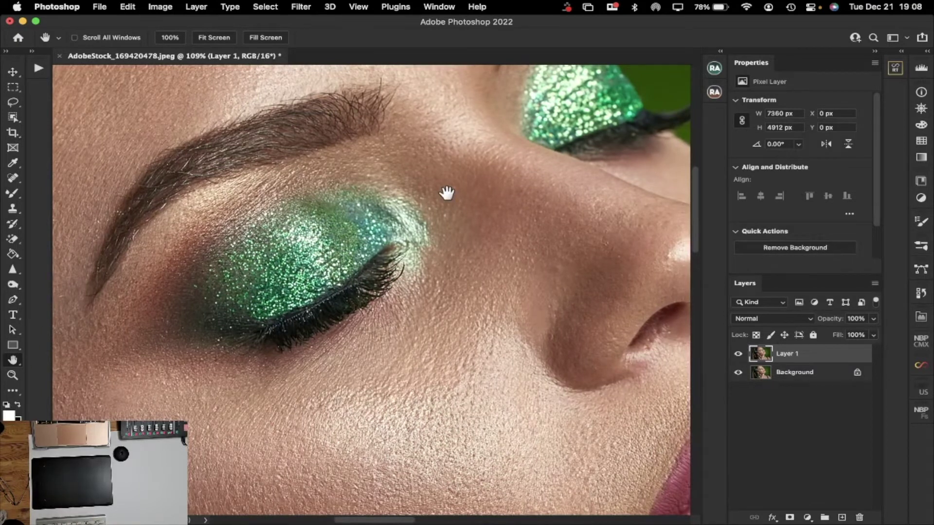
pyautogui.press('super+0')
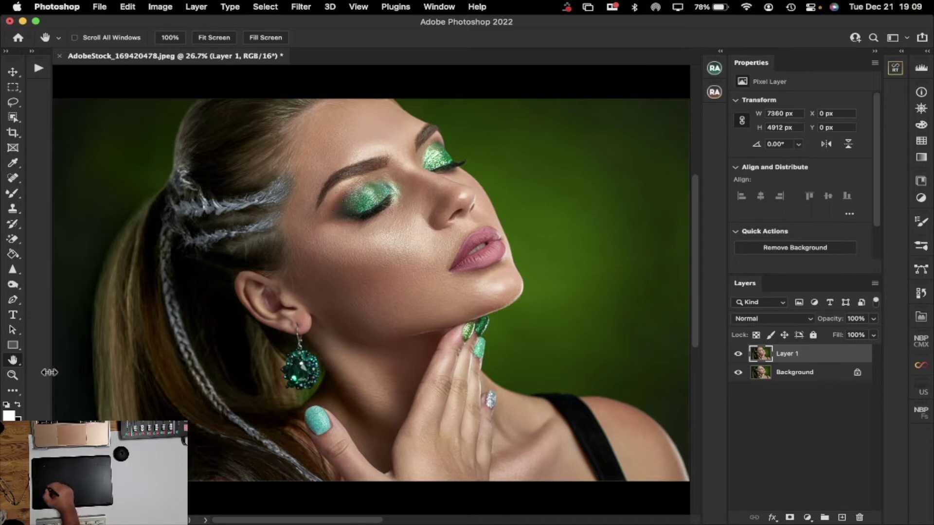
# Step: Set up the Spot Healing Brush at a size of 22 px for retouching the forehead near the hairline
pyautogui.click(14, 379)
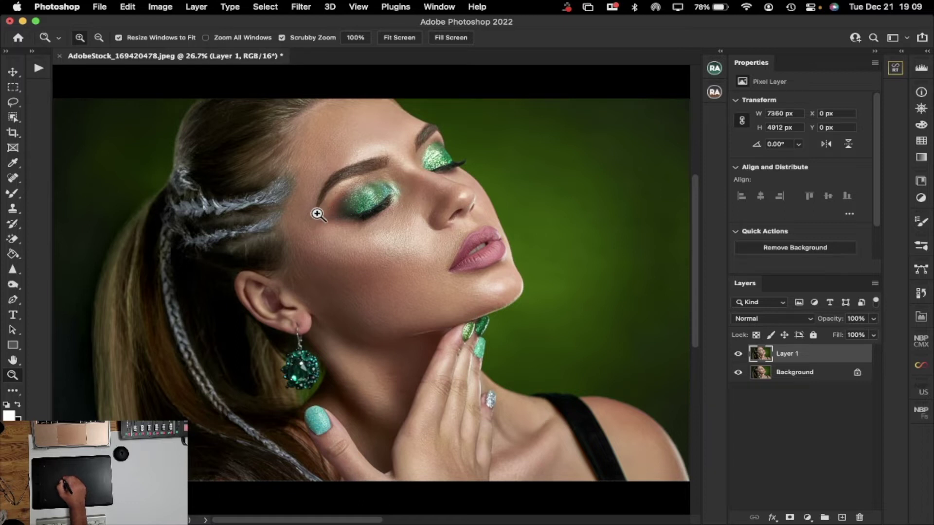
pyautogui.moveTo(317, 213); pyautogui.dragTo(350, 240)
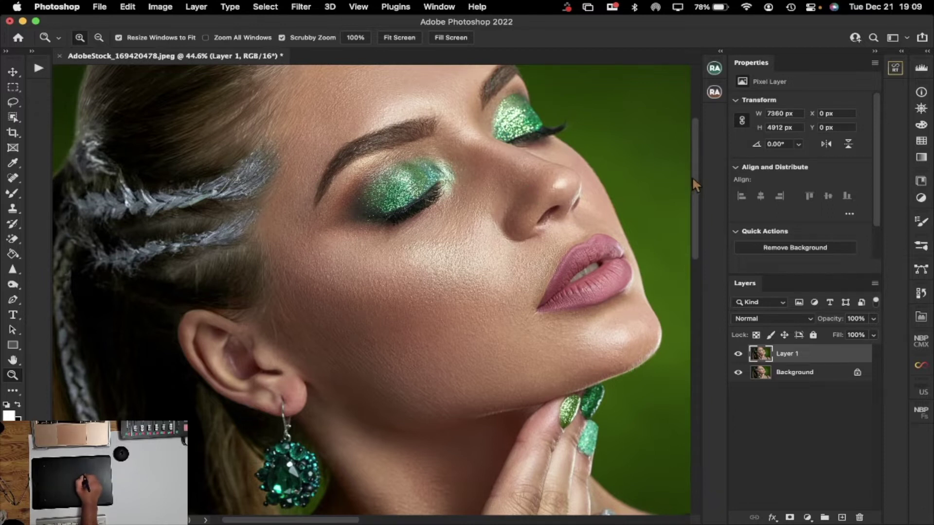
pyautogui.moveTo(693, 178); pyautogui.dragTo(705, 227)
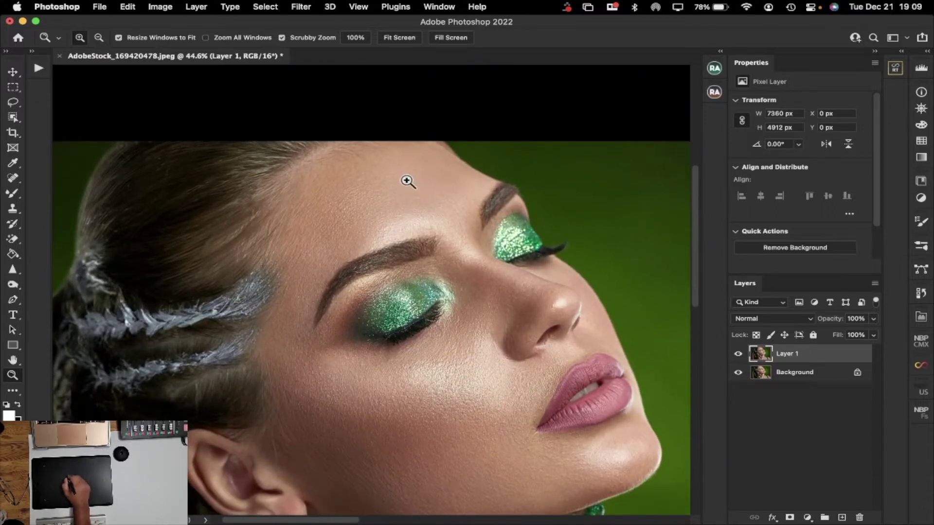
pyautogui.moveTo(396, 162); pyautogui.dragTo(456, 198)
pyautogui.moveTo(693, 166); pyautogui.dragTo(691, 179)
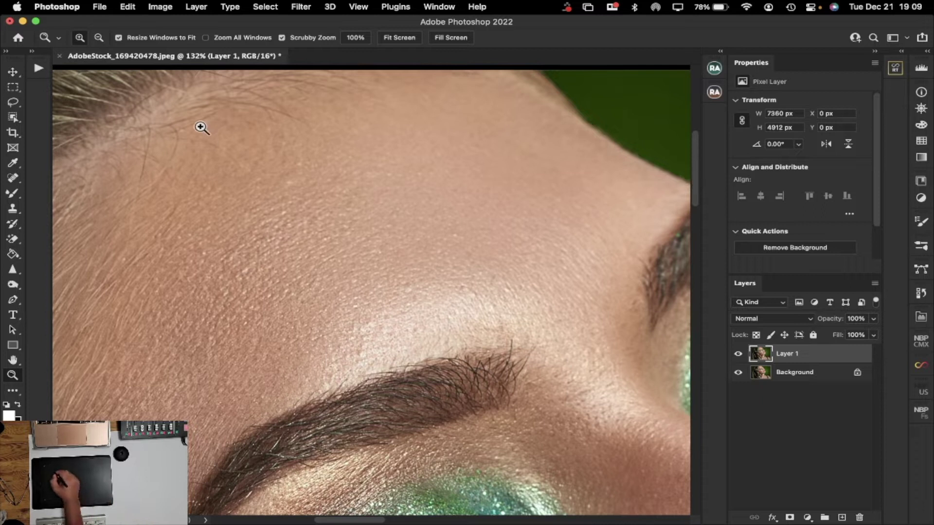
pyautogui.click(18, 179)
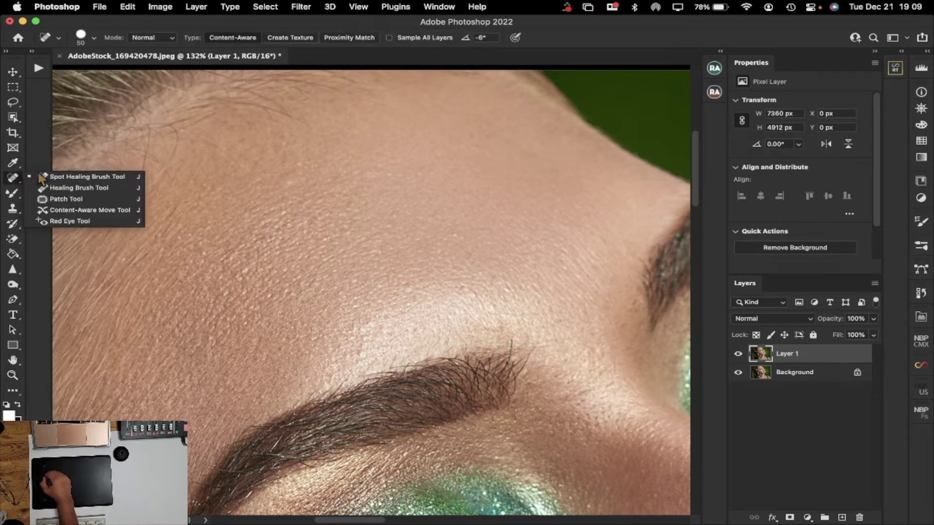
pyautogui.click(62, 178)
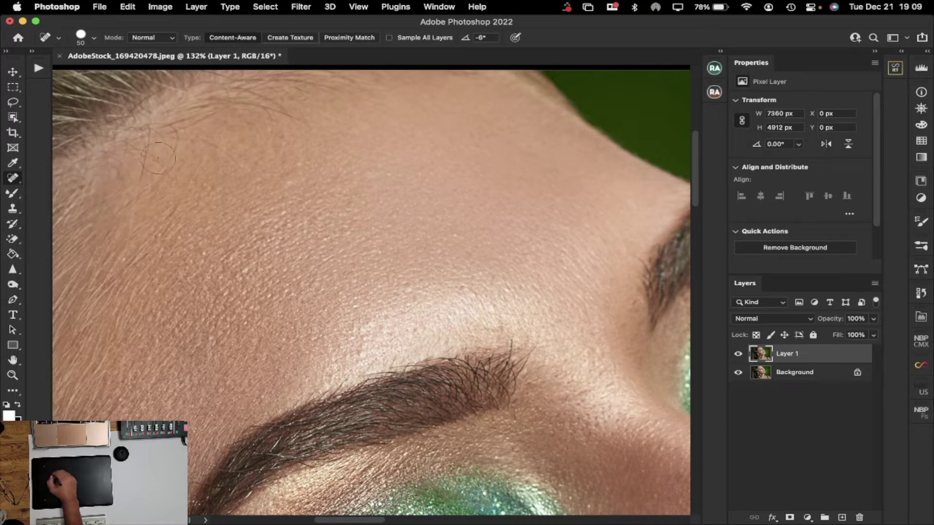
pyautogui.moveTo(168, 227); pyautogui.dragTo(168, 230)
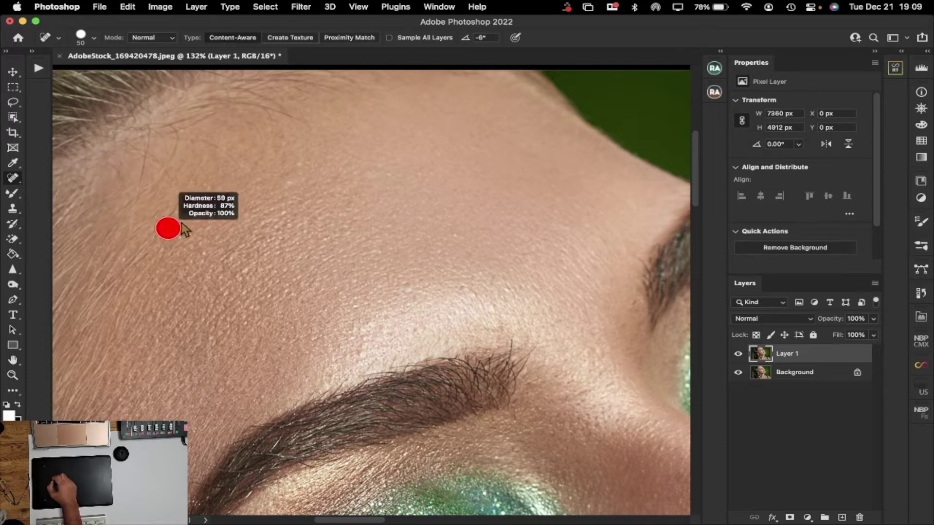
pyautogui.moveTo(143, 241); pyautogui.dragTo(139, 240)
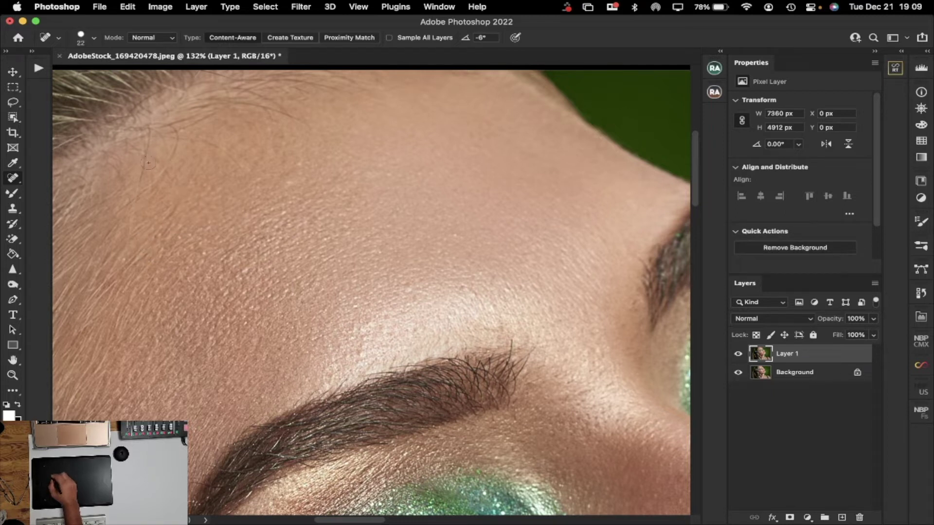
# Step: Heal away the stray dark hairs that fall from the hairline onto the upper forehead
pyautogui.moveTo(139, 186); pyautogui.dragTo(153, 129)
pyautogui.moveTo(154, 190); pyautogui.dragTo(175, 128)
pyautogui.moveTo(146, 160); pyautogui.dragTo(144, 129)
pyautogui.moveTo(138, 197)
pyautogui.mouseDown()
pyautogui.moveTo(147, 168)
pyautogui.moveTo(128, 166)
pyautogui.moveTo(131, 190)
pyautogui.mouseUp()
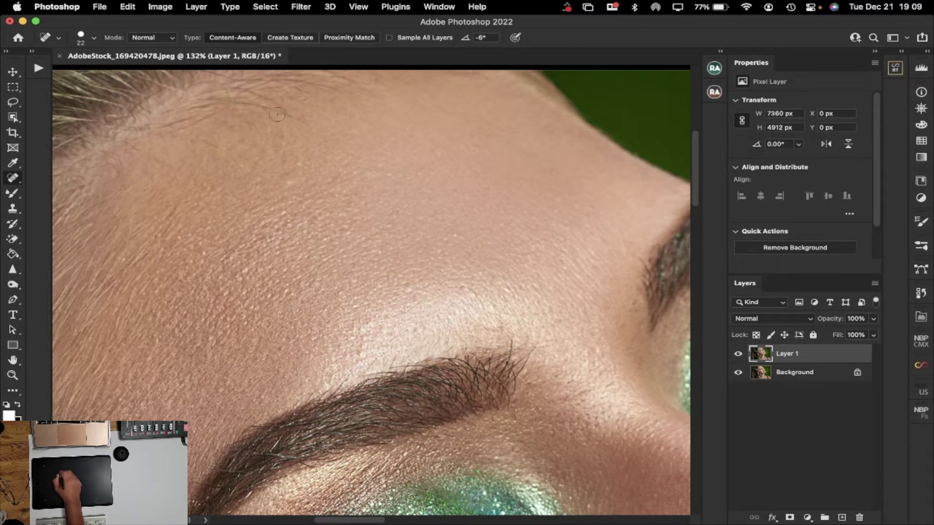
pyautogui.moveTo(245, 106)
pyautogui.mouseDown()
pyautogui.moveTo(312, 121)
pyautogui.moveTo(263, 131)
pyautogui.mouseUp()
pyautogui.click(274, 99)
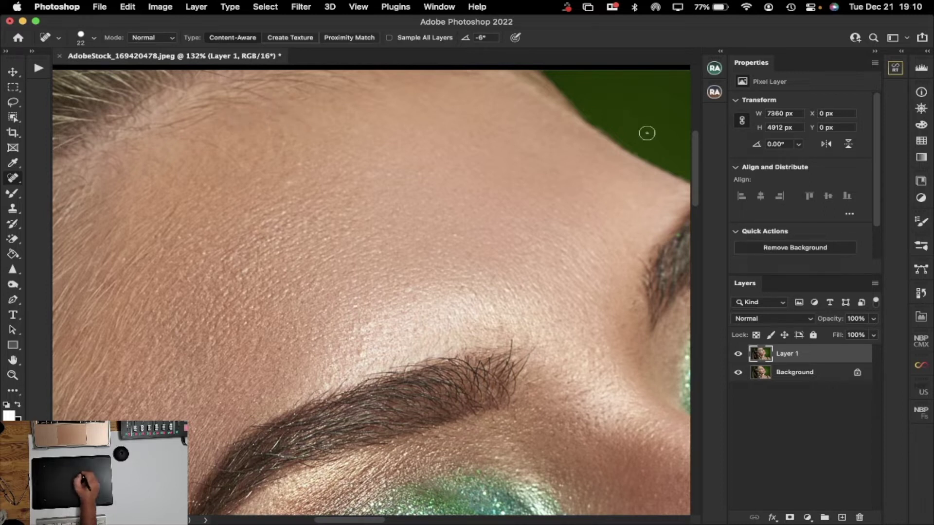
# Step: Heal the remaining stray hair ends and small blemishes across the central forehead and the highlight above the eyebrow
pyautogui.moveTo(694, 152); pyautogui.dragTo(693, 165)
pyautogui.moveTo(286, 125)
pyautogui.mouseDown()
pyautogui.moveTo(296, 104)
pyautogui.moveTo(291, 112)
pyautogui.moveTo(278, 86)
pyautogui.mouseUp()
pyautogui.moveTo(335, 121); pyautogui.dragTo(337, 127)
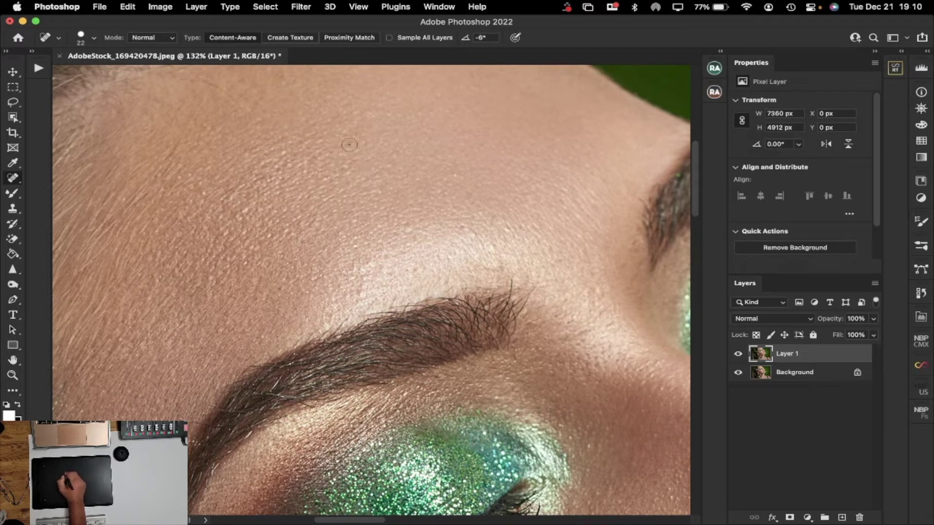
pyautogui.moveTo(350, 146); pyautogui.dragTo(355, 139)
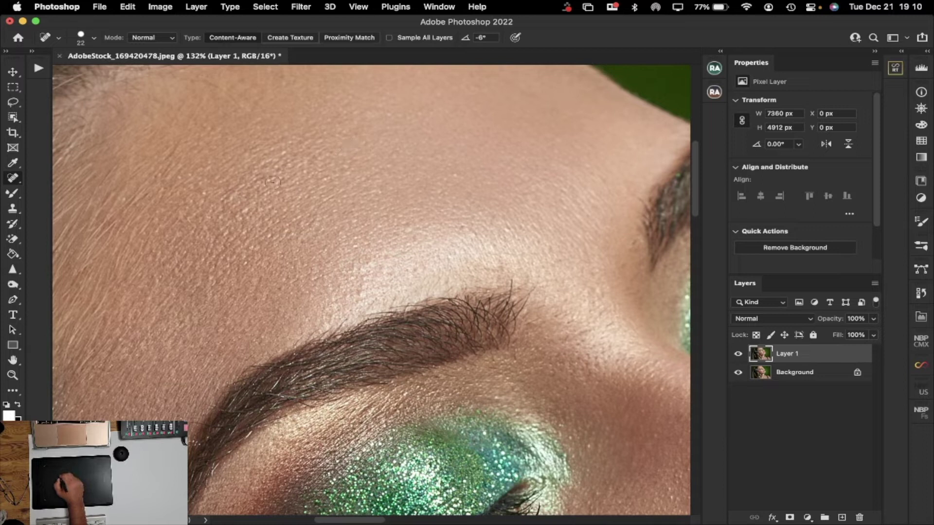
pyautogui.moveTo(359, 269); pyautogui.dragTo(370, 261)
pyautogui.moveTo(407, 228); pyautogui.dragTo(413, 222)
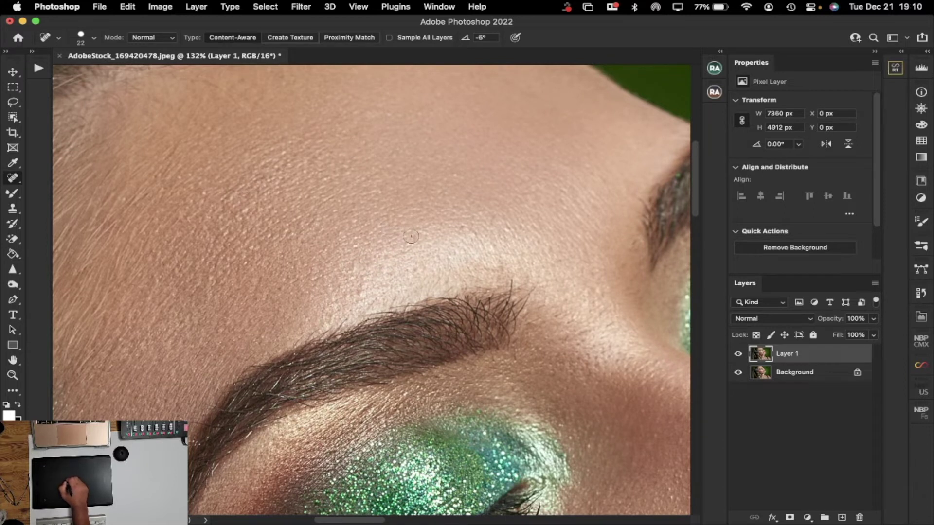
pyautogui.click(453, 175)
pyautogui.click(493, 218)
pyautogui.click(459, 211)
# Step: Spot-heal the small blemishes on the outer forehead just above the eyebrow's arch
pyautogui.click(216, 280)
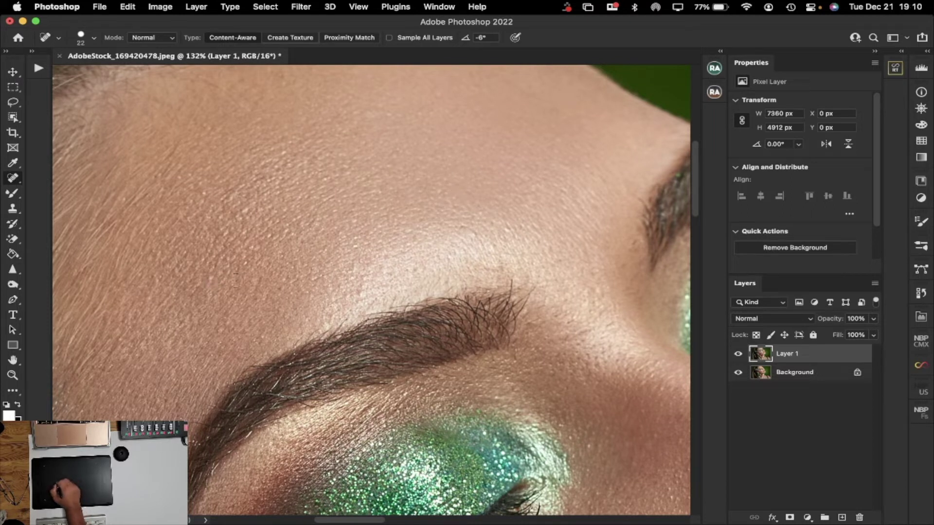
pyautogui.click(256, 287)
pyautogui.click(265, 294)
pyautogui.click(284, 267)
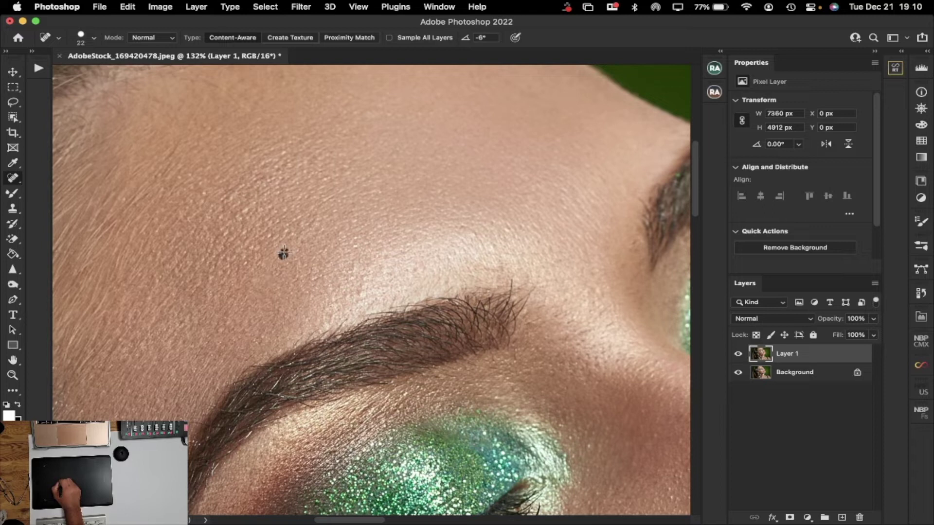
pyautogui.click(287, 271)
pyautogui.click(298, 263)
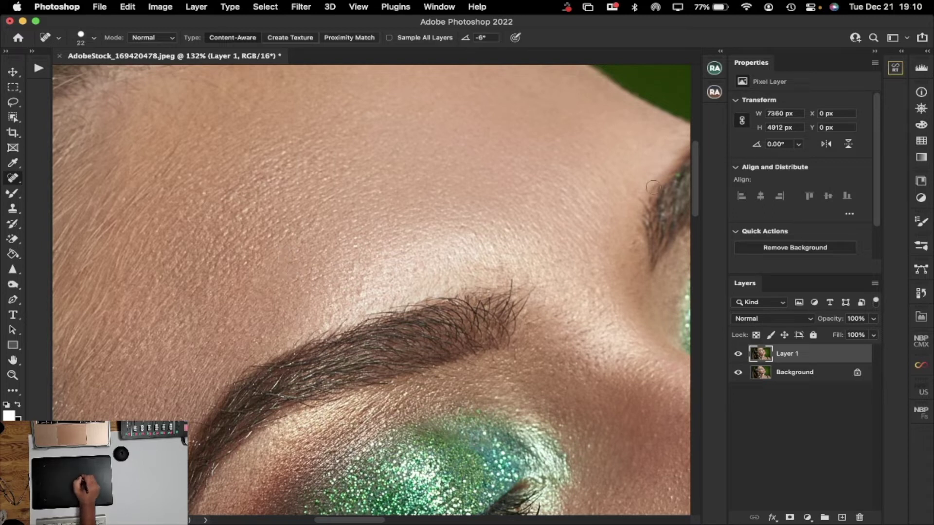
# Step: Spot-heal the small marks and uneven texture on the side of the forehead just below the hairline
pyautogui.moveTo(694, 180); pyautogui.dragTo(698, 162)
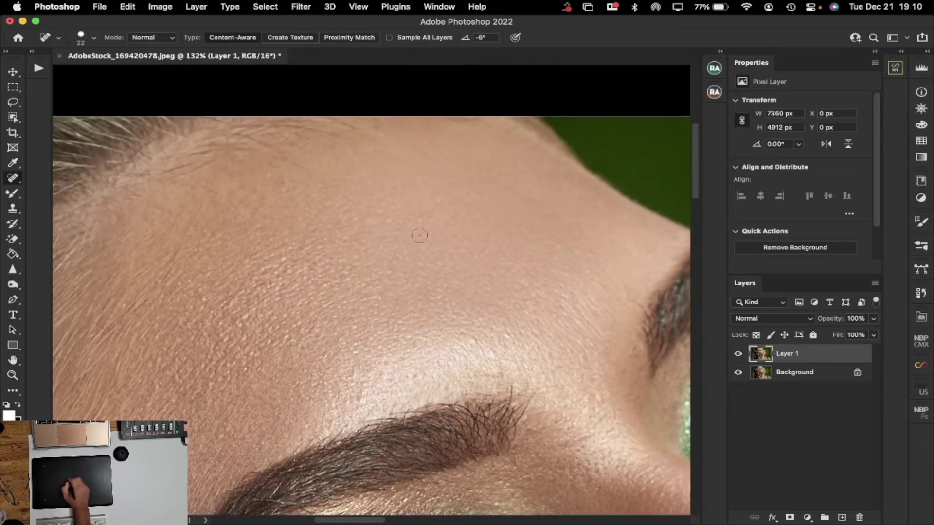
pyautogui.click(173, 255)
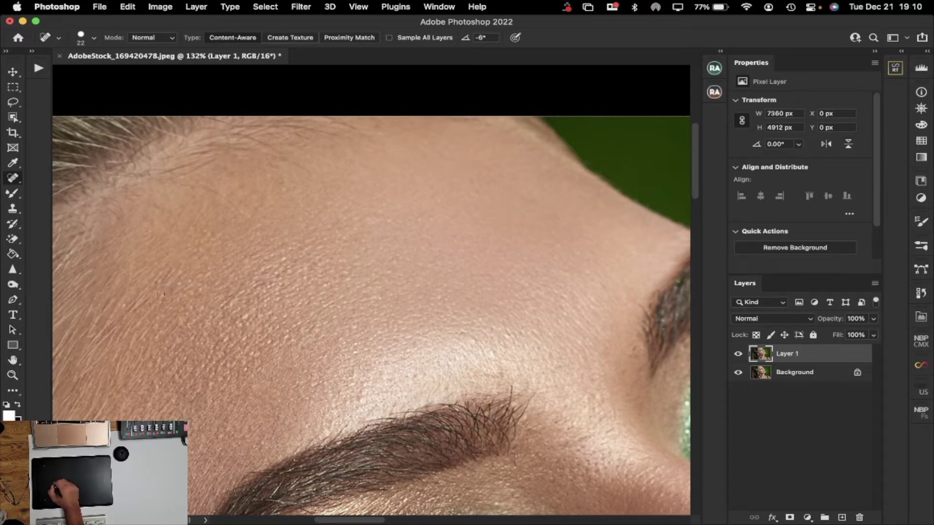
pyautogui.click(162, 273)
pyautogui.click(179, 283)
pyautogui.click(191, 293)
pyautogui.click(245, 316)
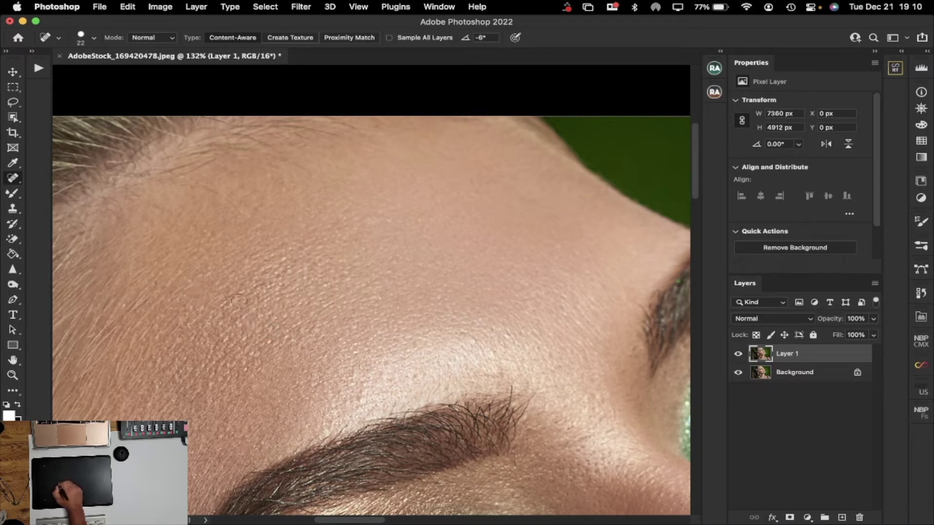
pyautogui.click(227, 305)
pyautogui.click(266, 262)
pyautogui.click(266, 258)
pyautogui.moveTo(249, 257); pyautogui.dragTo(263, 253)
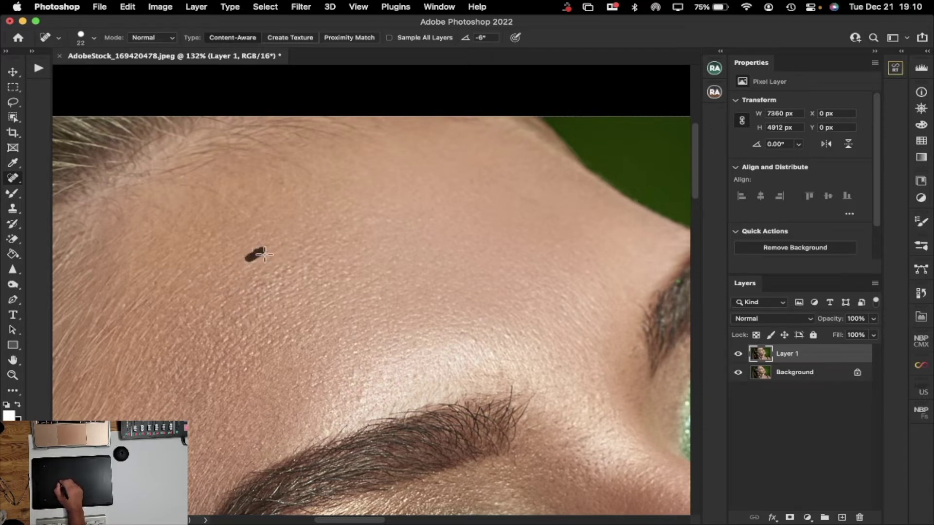
# Step: Remove the light stray hair within the eyebrow and tidy the stray hairs at its inner and outer ends
pyautogui.moveTo(695, 172)
pyautogui.mouseDown()
pyautogui.moveTo(690, 208)
pyautogui.moveTo(691, 194)
pyautogui.mouseUp()
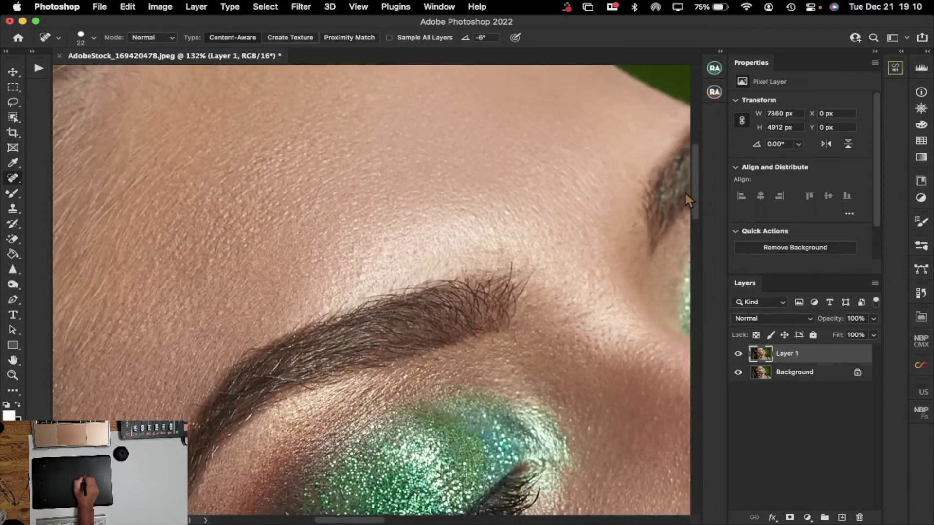
pyautogui.moveTo(269, 360)
pyautogui.mouseDown()
pyautogui.moveTo(271, 379)
pyautogui.moveTo(305, 379)
pyautogui.mouseUp()
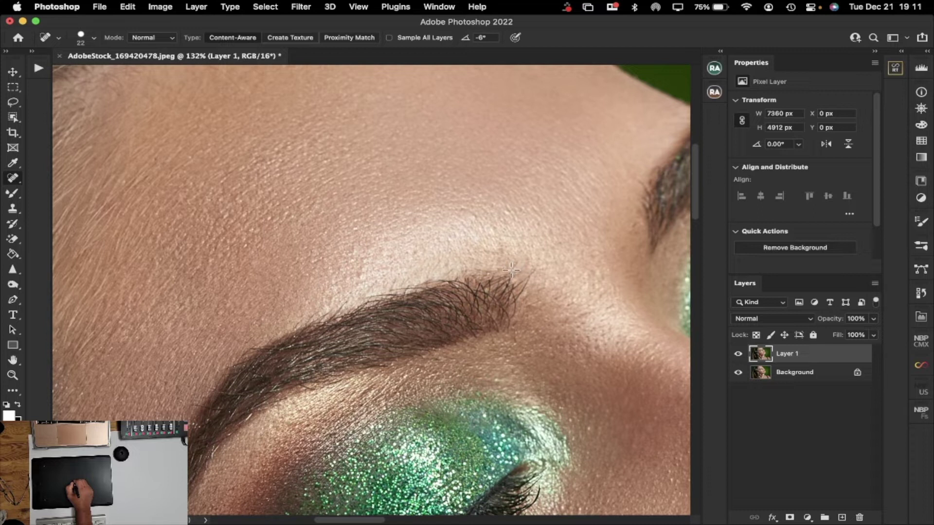
pyautogui.click(529, 273)
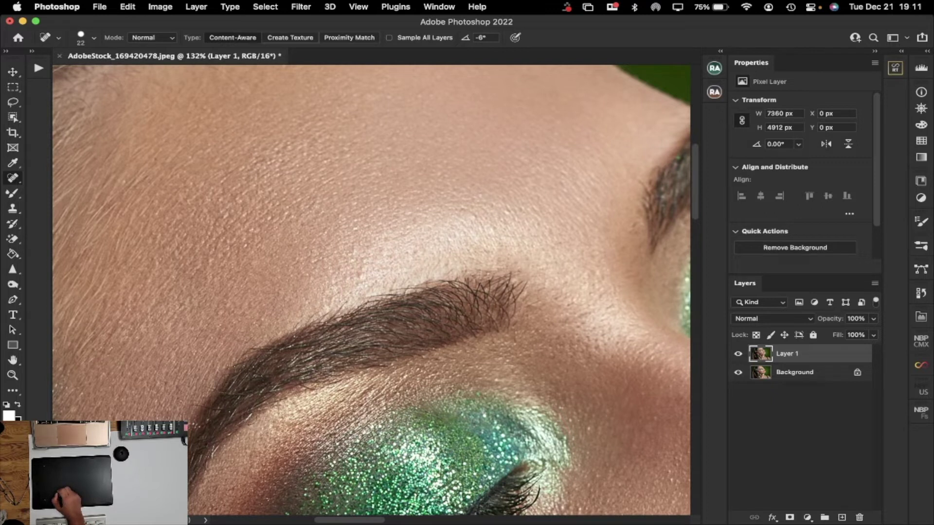
pyautogui.click(213, 452)
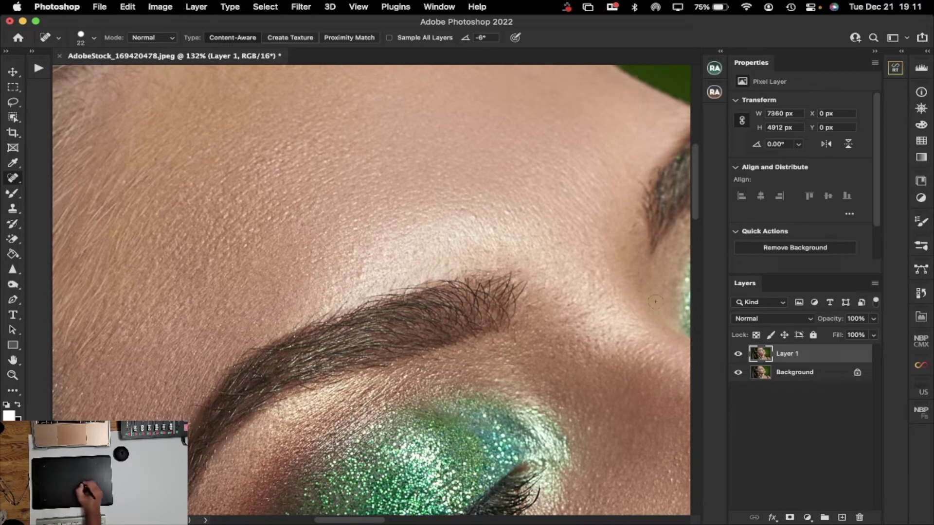
# Step: Heal fine stray hairs and blemishes on the temple skin between the silver braid and the eyebrow's tail
pyautogui.moveTo(697, 190); pyautogui.dragTo(699, 221)
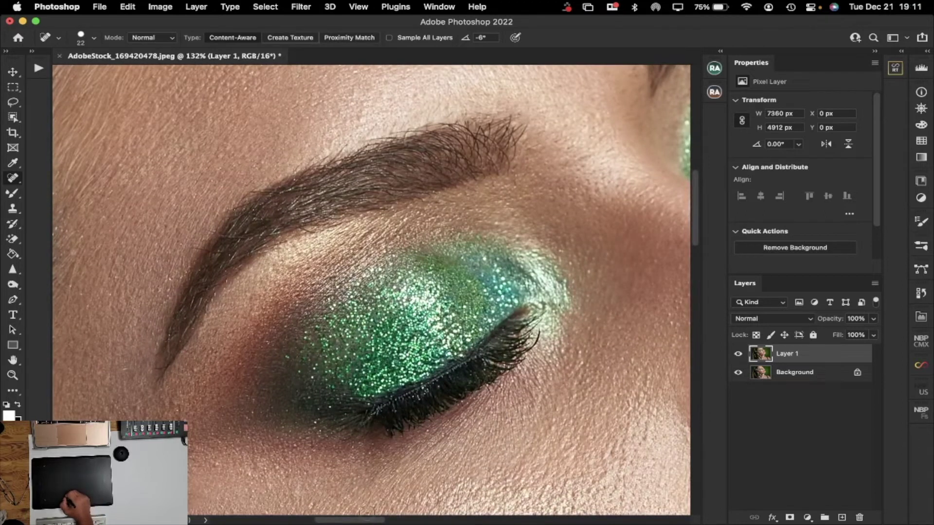
pyautogui.moveTo(367, 521)
pyautogui.mouseDown()
pyautogui.moveTo(456, 506)
pyautogui.moveTo(439, 491)
pyautogui.mouseUp()
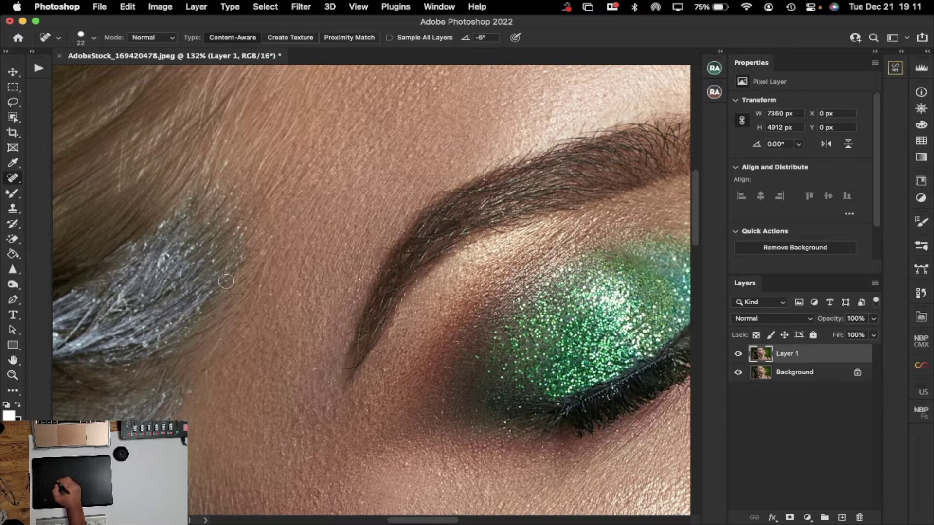
pyautogui.click(254, 273)
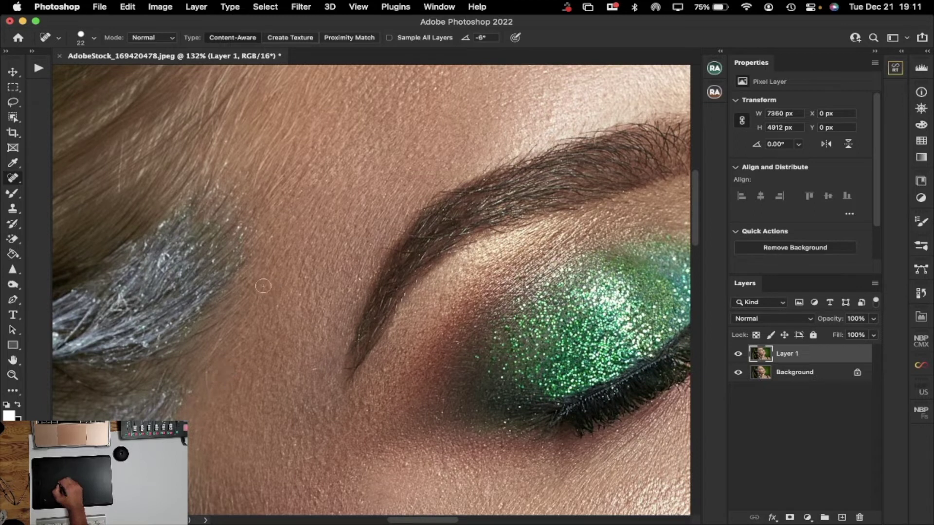
pyautogui.click(269, 246)
pyautogui.click(294, 204)
pyautogui.moveTo(288, 211)
pyautogui.mouseDown()
pyautogui.moveTo(284, 195)
pyautogui.moveTo(311, 158)
pyautogui.mouseUp()
pyautogui.click(277, 184)
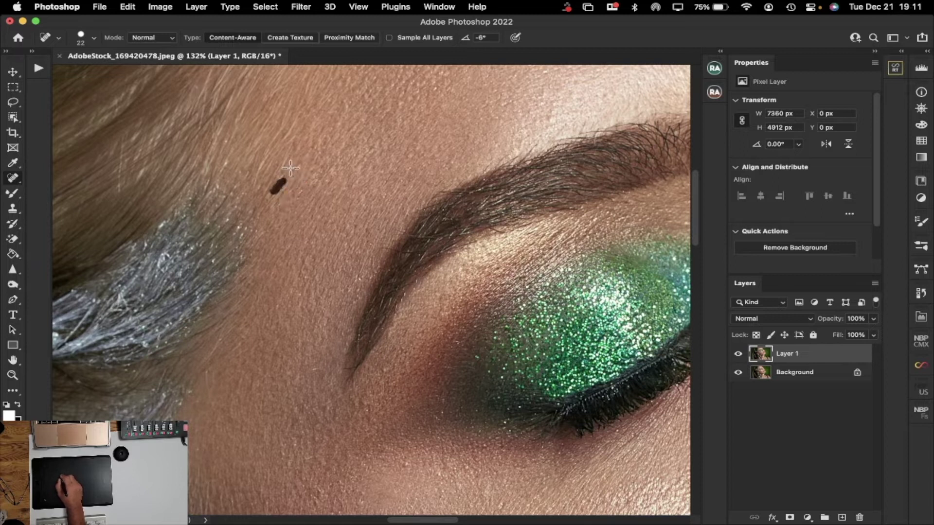
pyautogui.click(293, 144)
pyautogui.click(280, 173)
pyautogui.click(322, 176)
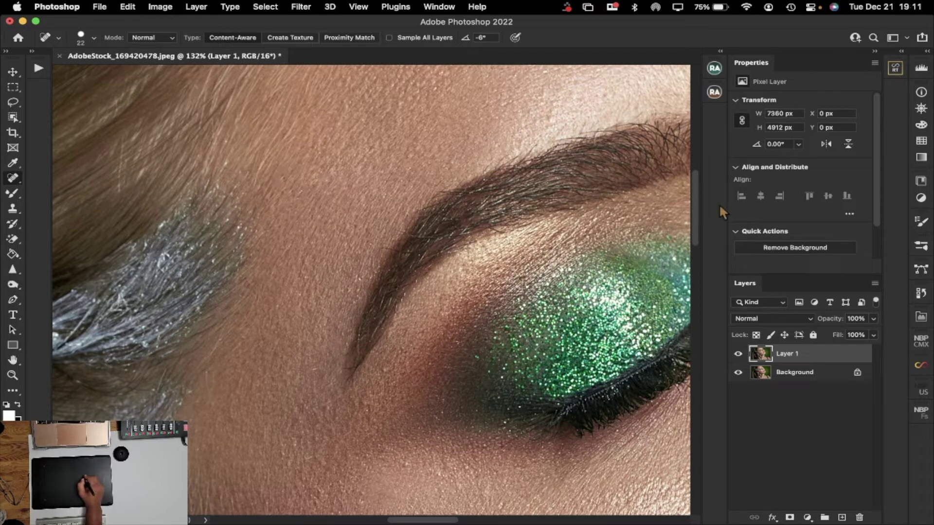
# Step: Spot-heal the small blemishes on the upper cheek below the outer corner of the eye
pyautogui.moveTo(693, 198); pyautogui.dragTo(694, 245)
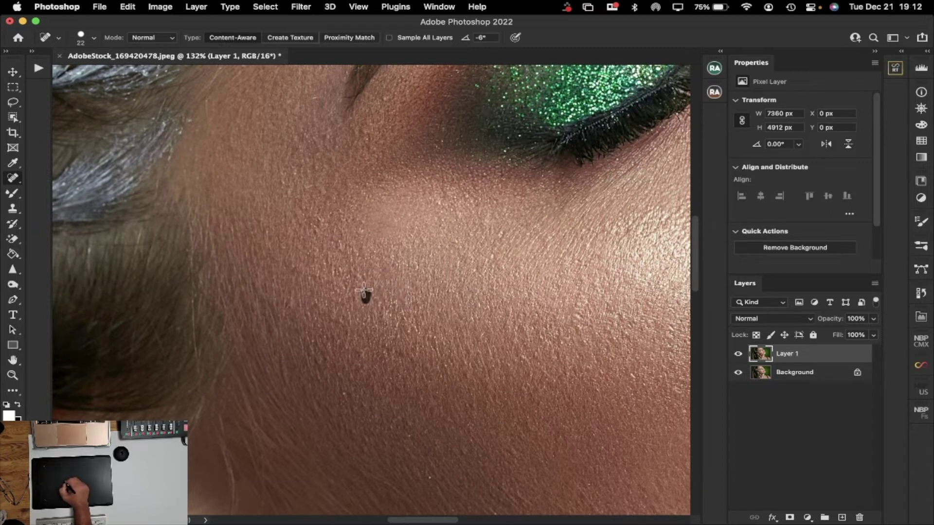
pyautogui.click(334, 265)
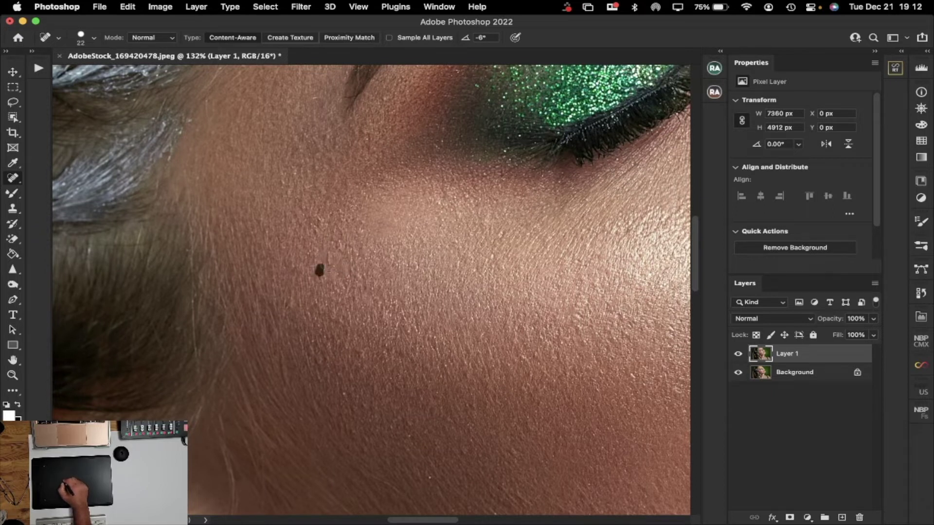
pyautogui.click(501, 229)
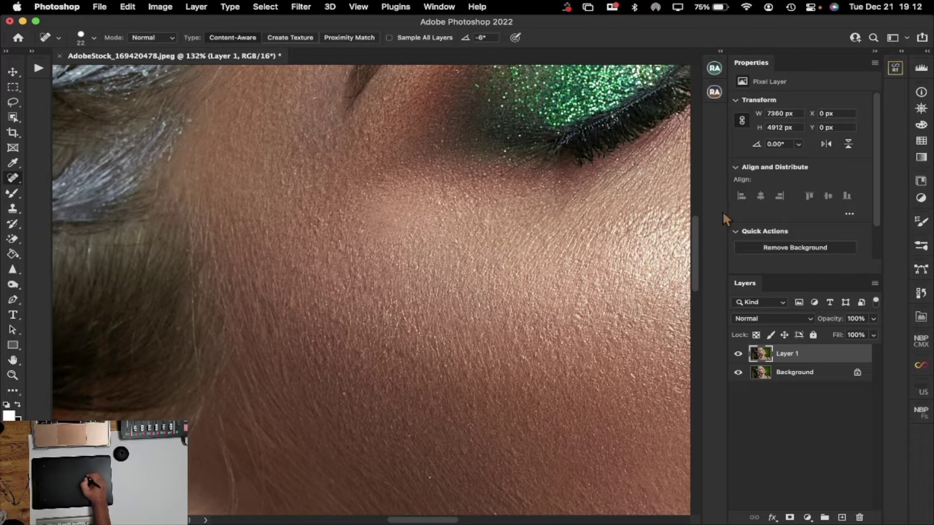
# Step: Spot-heal the small bright specks on the shaded cheek in front of the ear
pyautogui.scroll(-10, 691, 230)
pyautogui.scroll(5, 695, 273)
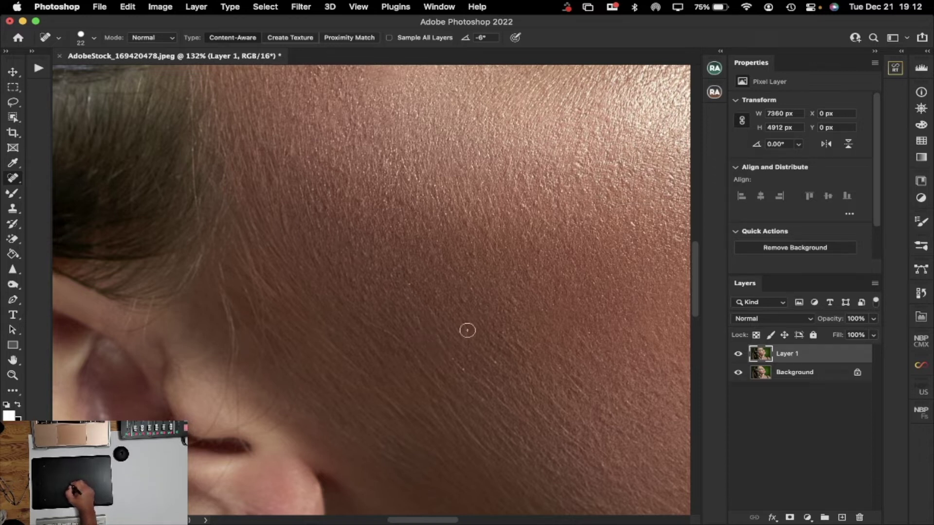
pyautogui.click(506, 342)
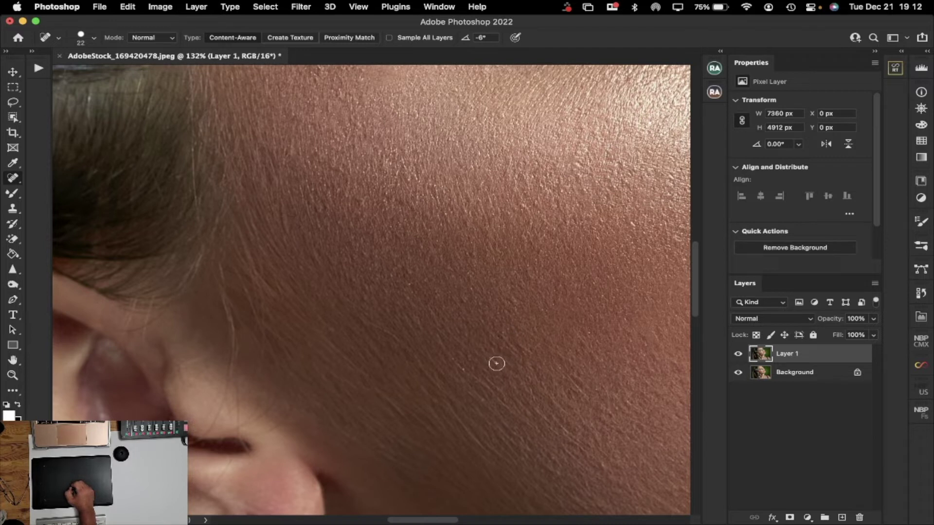
pyautogui.moveTo(459, 363); pyautogui.dragTo(465, 364)
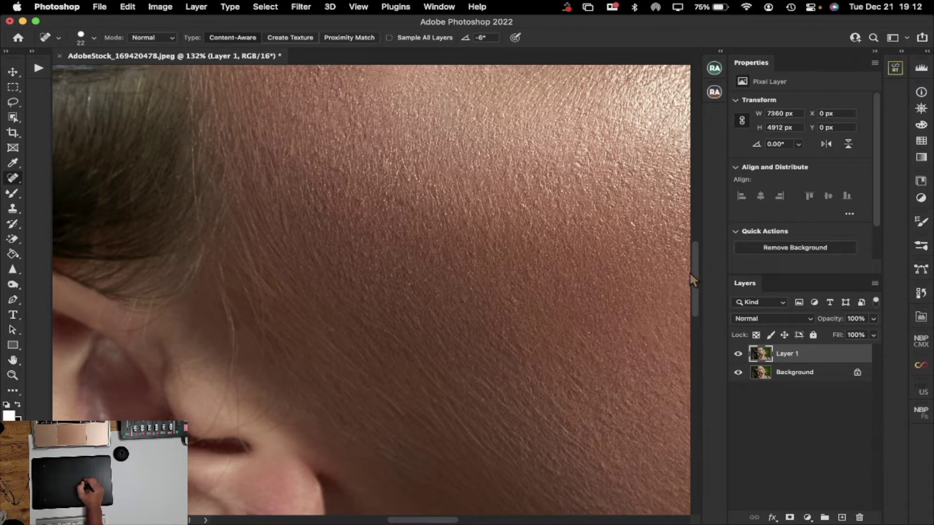
# Step: Spot-heal the small bright specks and uneven spots on the upper cheek between the hairline and the highlight
pyautogui.moveTo(414, 210); pyautogui.dragTo(373, 191)
pyautogui.click(319, 161)
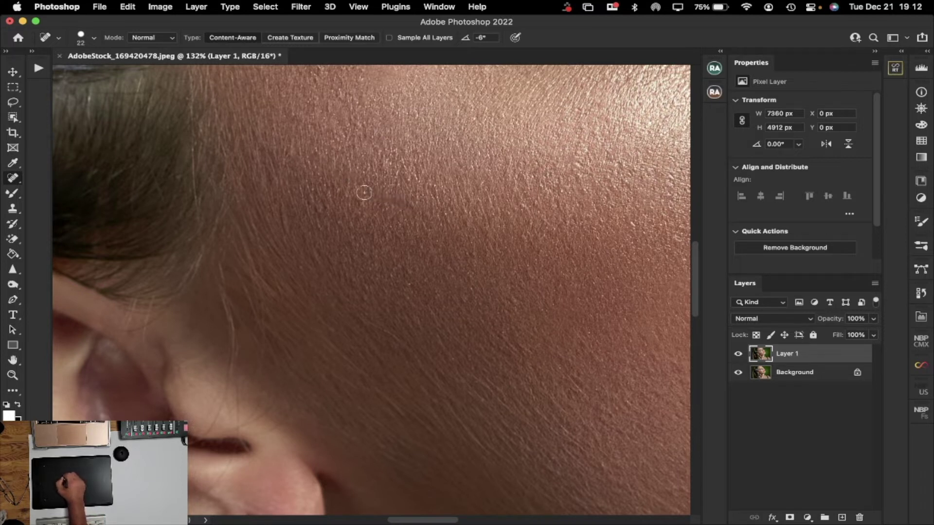
pyautogui.click(395, 200)
pyautogui.moveTo(389, 186); pyautogui.dragTo(392, 187)
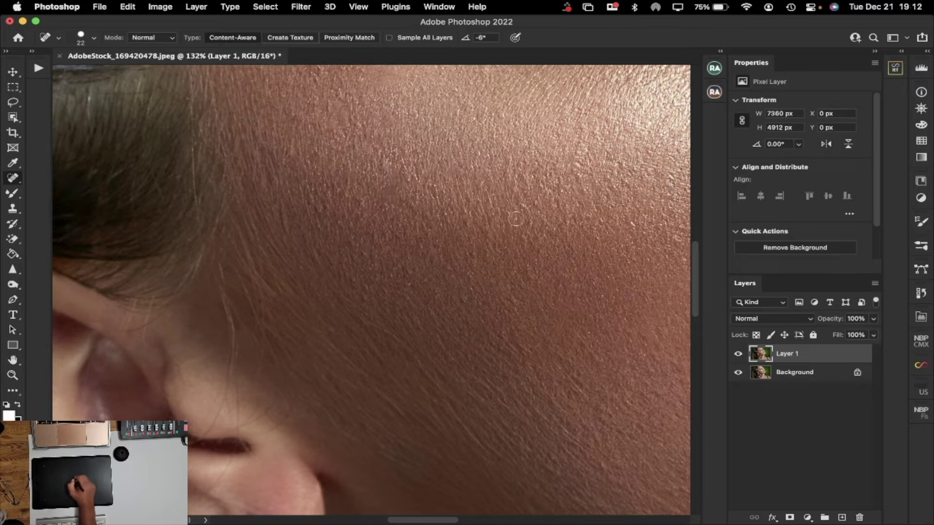
pyautogui.moveTo(444, 203); pyautogui.dragTo(445, 205)
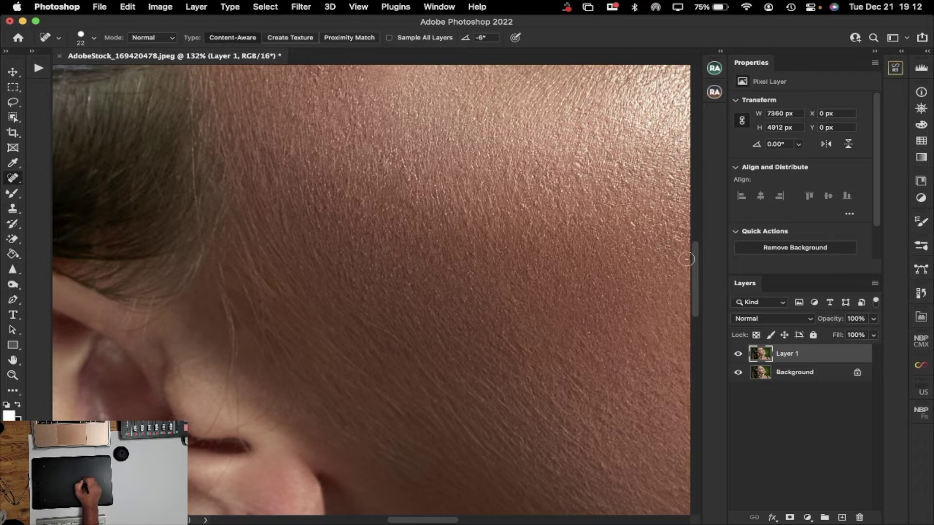
# Step: Heal the fine stray hairs crossing the skin at the front of the ear, above and along the tragus
pyautogui.moveTo(697, 265)
pyautogui.mouseDown()
pyautogui.moveTo(697, 315)
pyautogui.moveTo(702, 294)
pyautogui.mouseUp()
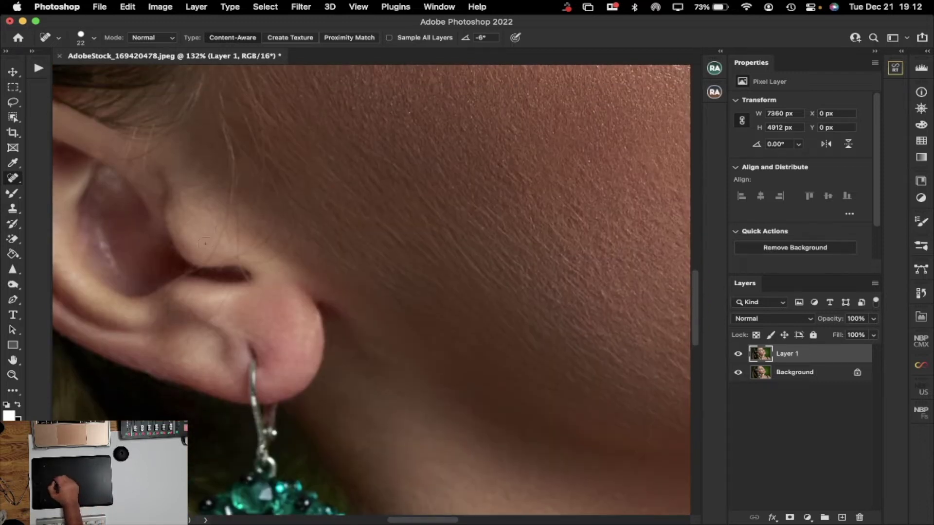
pyautogui.moveTo(213, 257)
pyautogui.mouseDown()
pyautogui.moveTo(233, 223)
pyautogui.moveTo(239, 253)
pyautogui.moveTo(233, 216)
pyautogui.moveTo(213, 239)
pyautogui.moveTo(219, 252)
pyautogui.mouseUp()
pyautogui.moveTo(180, 208); pyautogui.dragTo(175, 201)
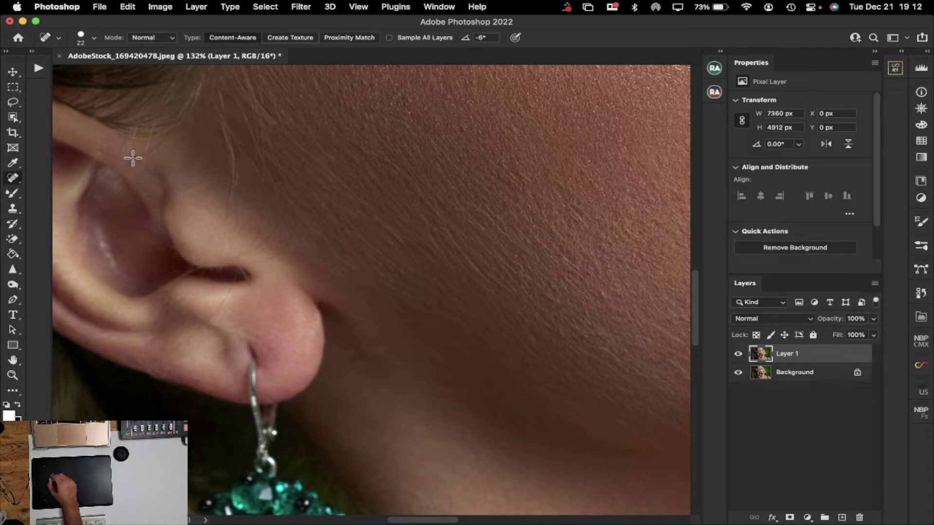
pyautogui.moveTo(129, 159); pyautogui.dragTo(164, 136)
pyautogui.moveTo(143, 169); pyautogui.dragTo(147, 142)
pyautogui.moveTo(137, 173); pyautogui.dragTo(133, 142)
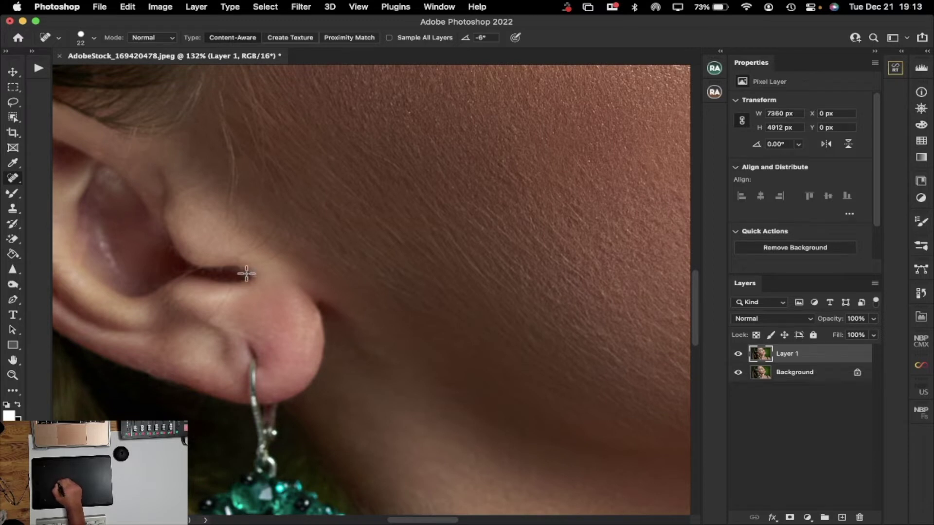
# Step: Heal the fine hairs and blemishes on the tragus, the skin beside the ear notch and the upper earlobe
pyautogui.moveTo(263, 256); pyautogui.dragTo(283, 256)
pyautogui.moveTo(216, 310); pyautogui.dragTo(235, 286)
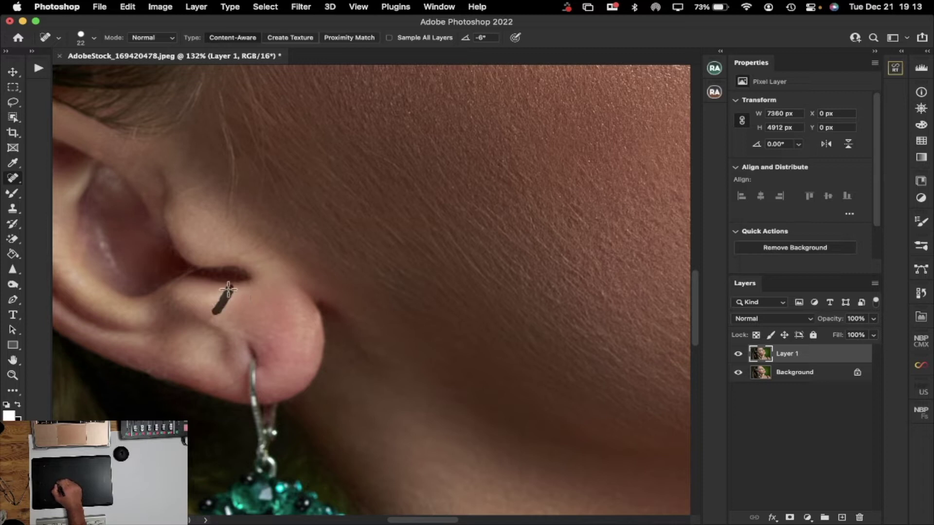
pyautogui.moveTo(249, 251)
pyautogui.mouseDown()
pyautogui.moveTo(267, 261)
pyautogui.moveTo(280, 250)
pyautogui.mouseUp()
pyautogui.moveTo(236, 213); pyautogui.dragTo(238, 217)
pyautogui.moveTo(200, 256); pyautogui.dragTo(226, 229)
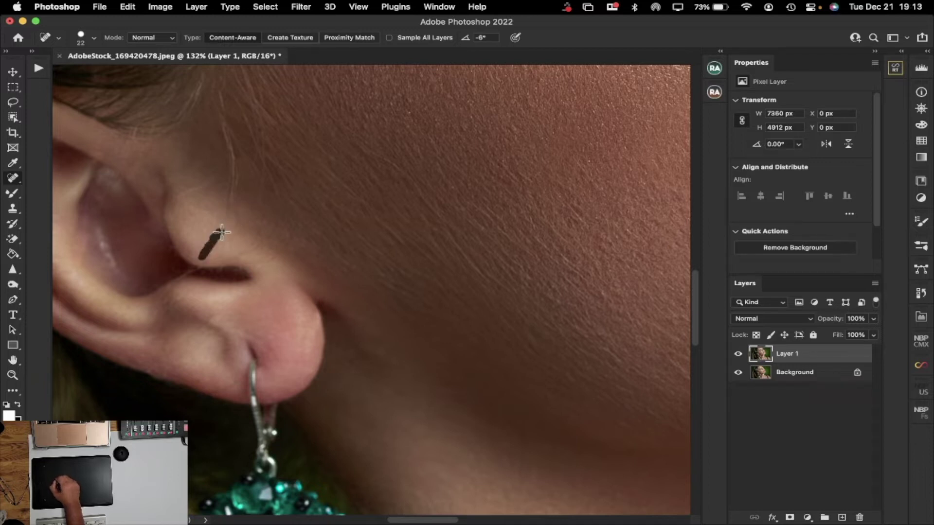
pyautogui.moveTo(257, 263); pyautogui.dragTo(277, 251)
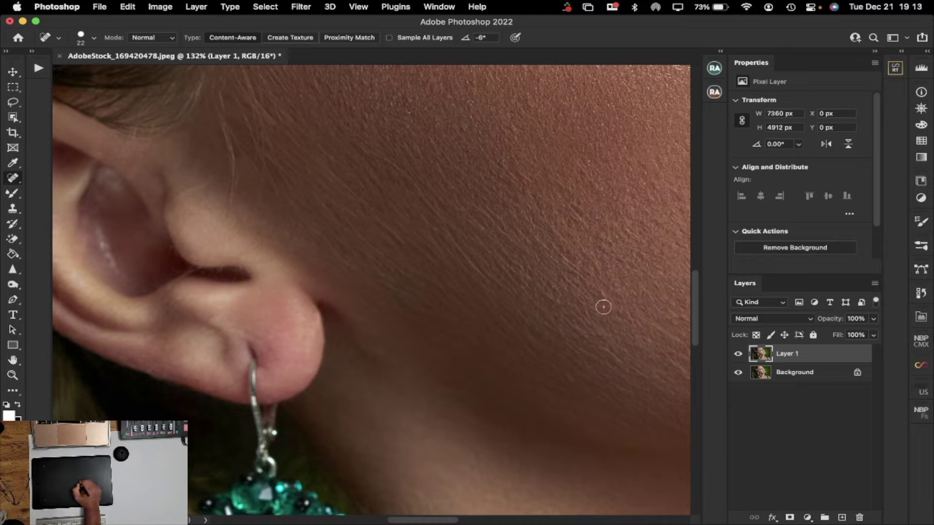
# Step: Spot-heal the remaining specks on the lower cheek and on the jaw skin beside the green earring
pyautogui.moveTo(601, 298); pyautogui.dragTo(609, 294)
pyautogui.moveTo(690, 293)
pyautogui.mouseDown()
pyautogui.moveTo(684, 373)
pyautogui.moveTo(691, 317)
pyautogui.moveTo(697, 367)
pyautogui.mouseUp()
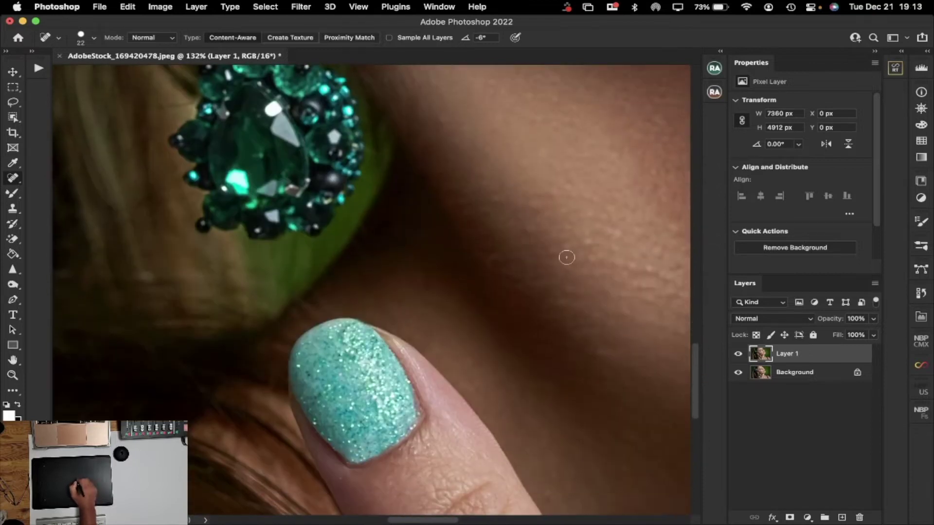
pyautogui.click(586, 243)
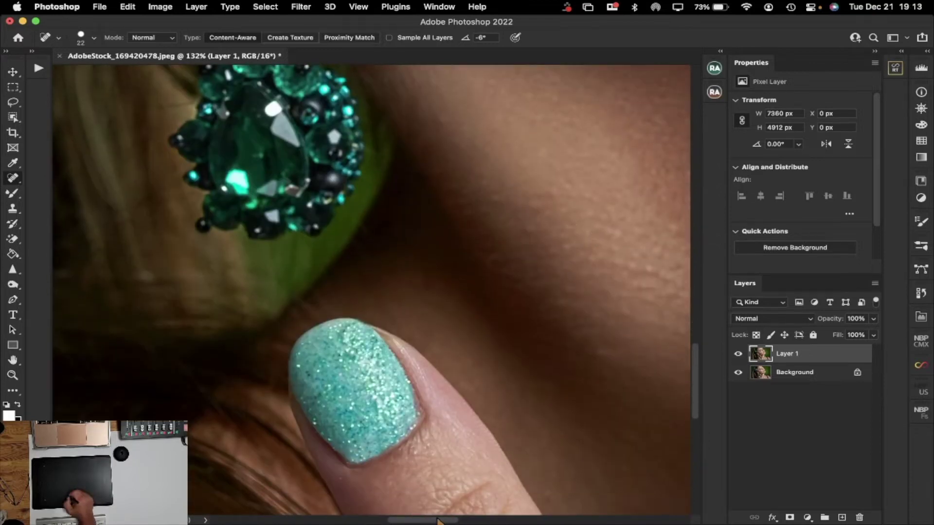
# Step: Heal the small blemishes and fine lines on the skin below and beside the corner of the mouth
pyautogui.moveTo(437, 522)
pyautogui.mouseDown()
pyautogui.moveTo(528, 520)
pyautogui.moveTo(506, 520)
pyautogui.mouseUp()
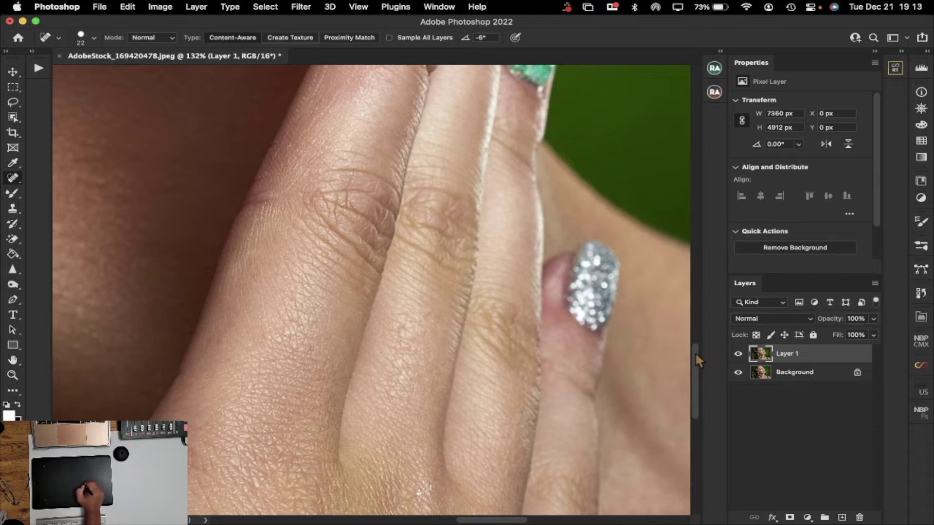
pyautogui.moveTo(694, 358); pyautogui.dragTo(691, 424)
pyautogui.moveTo(479, 522); pyautogui.dragTo(542, 506)
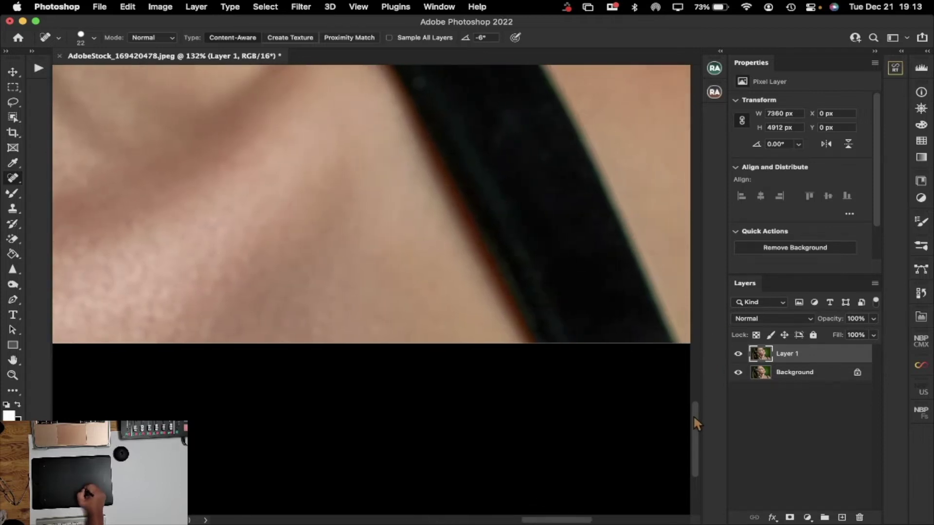
pyautogui.moveTo(692, 417); pyautogui.dragTo(648, 417)
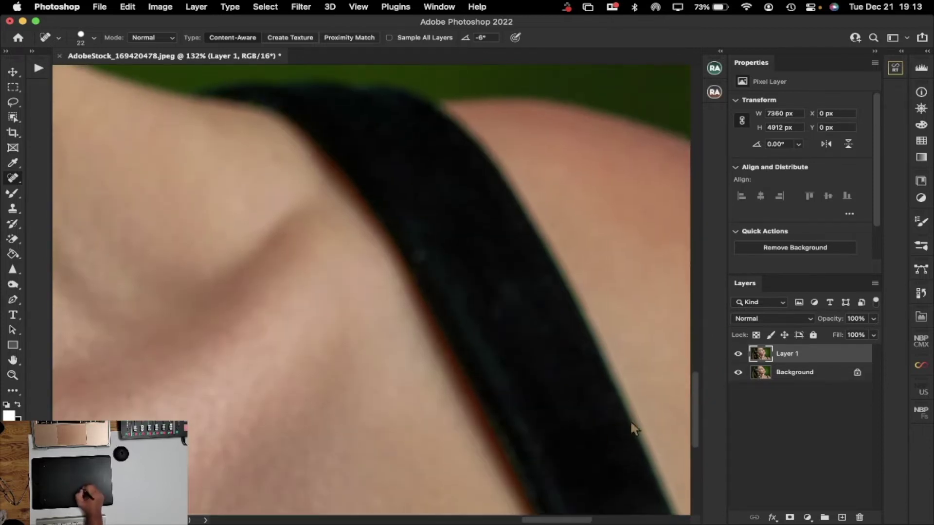
pyautogui.moveTo(553, 520); pyautogui.dragTo(507, 511)
pyautogui.moveTo(693, 396)
pyautogui.mouseDown()
pyautogui.moveTo(705, 257)
pyautogui.moveTo(706, 273)
pyautogui.mouseUp()
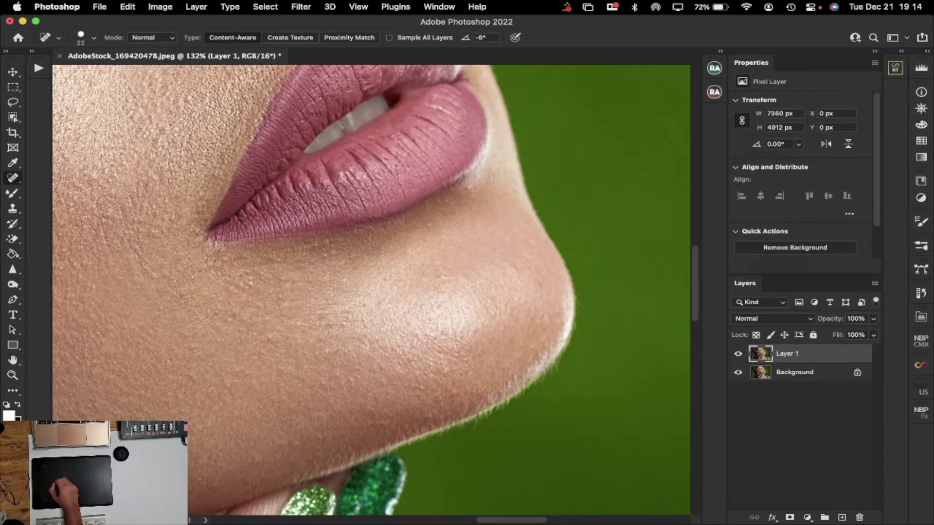
pyautogui.click(252, 286)
pyautogui.moveTo(224, 286); pyautogui.dragTo(240, 288)
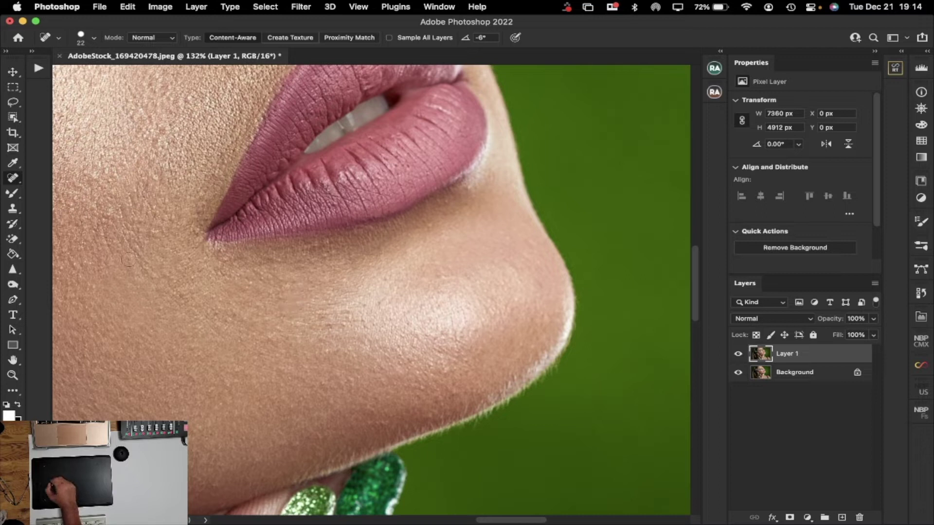
pyautogui.moveTo(134, 255); pyautogui.dragTo(154, 274)
pyautogui.moveTo(131, 231)
pyautogui.mouseDown()
pyautogui.moveTo(157, 233)
pyautogui.moveTo(144, 254)
pyautogui.mouseUp()
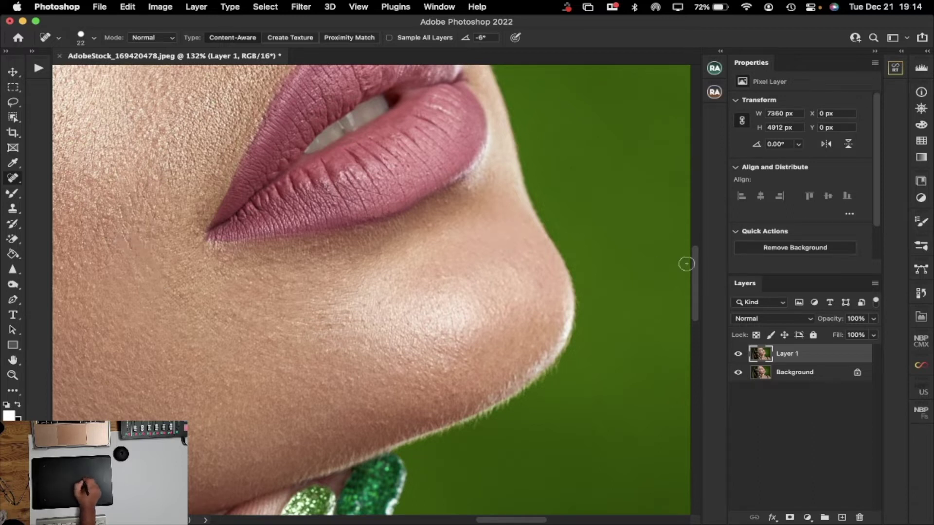
# Step: Heal the blemishes beside the inner eye corner, near the tip of the nose and along the nostril crease
pyautogui.moveTo(694, 267); pyautogui.dragTo(702, 209)
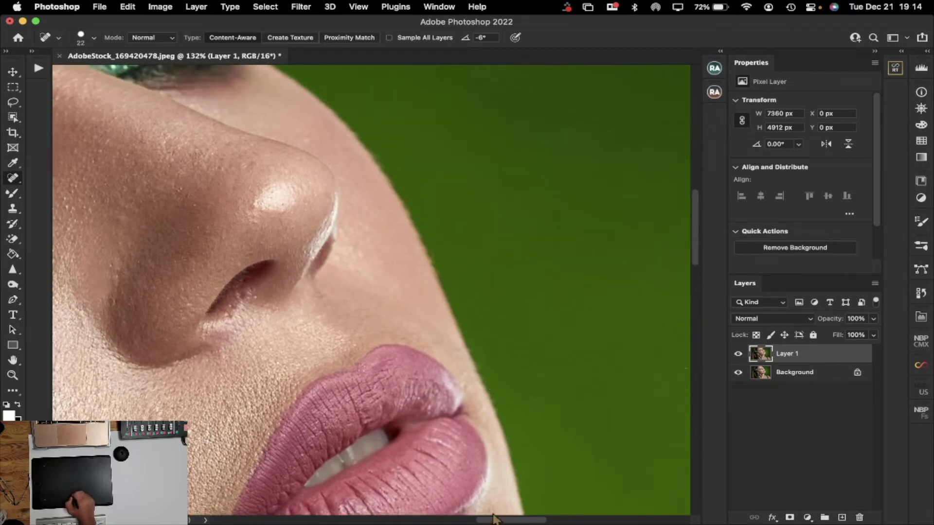
pyautogui.moveTo(496, 522); pyautogui.dragTo(456, 522)
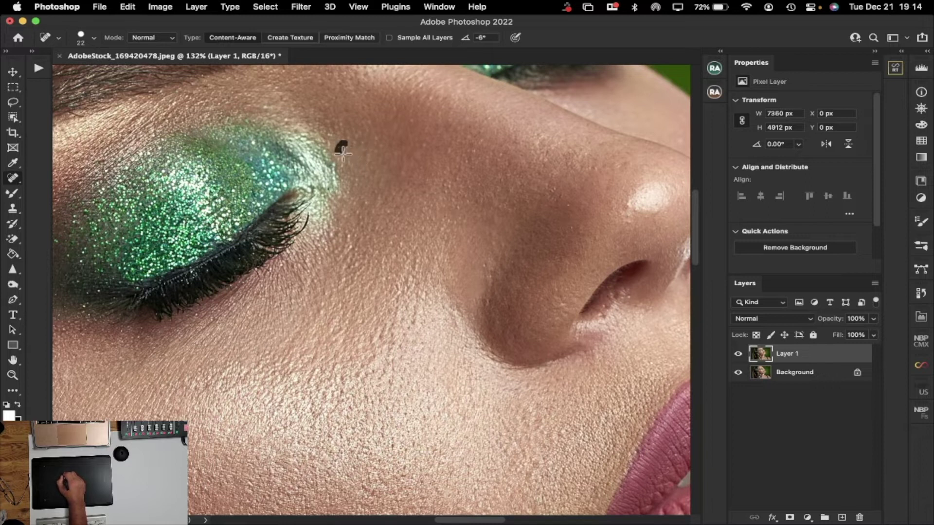
pyautogui.click(334, 128)
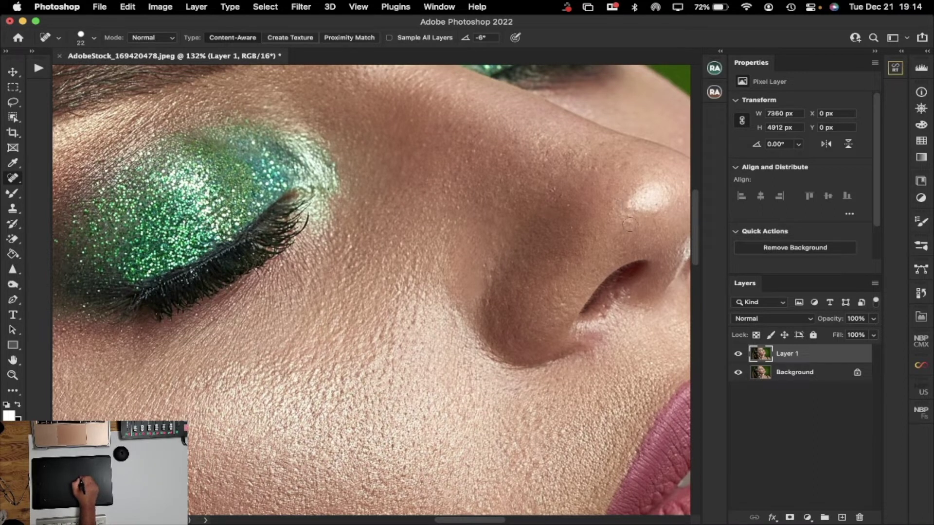
pyautogui.moveTo(625, 173); pyautogui.dragTo(622, 160)
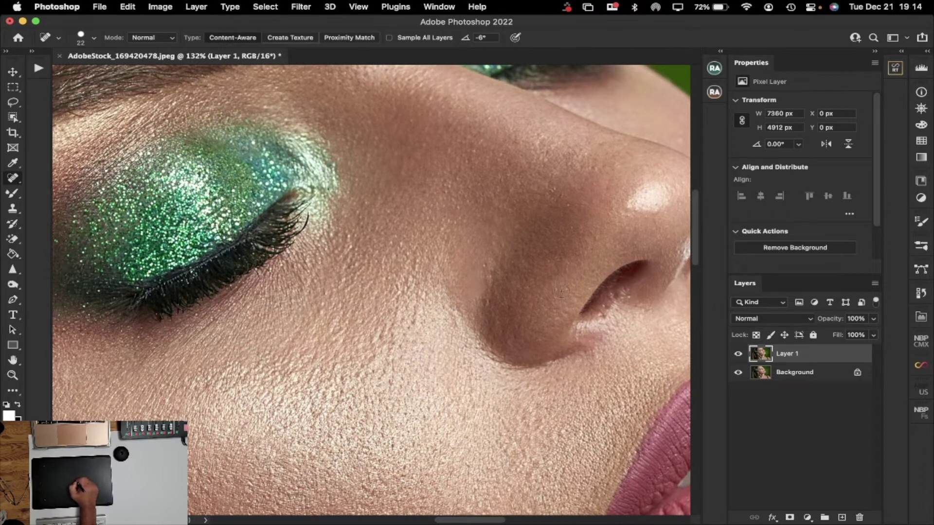
pyautogui.moveTo(487, 311); pyautogui.dragTo(489, 270)
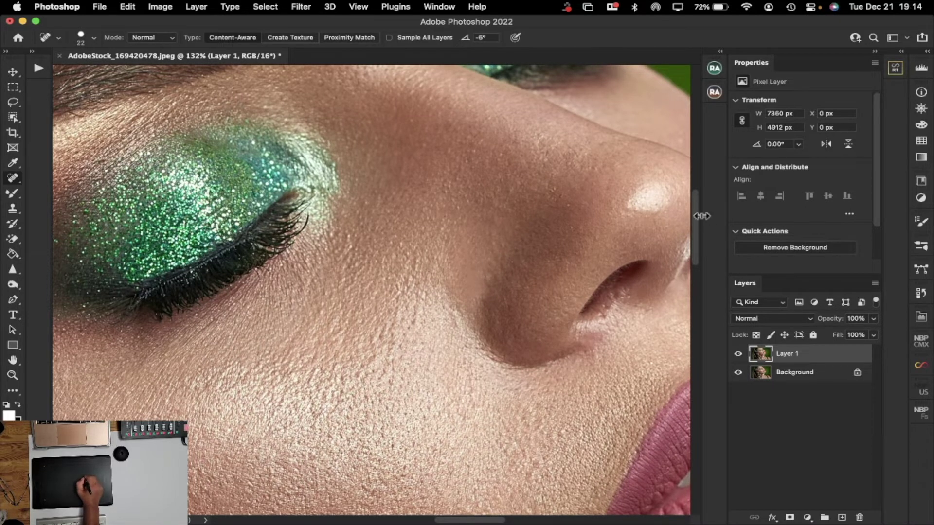
# Step: Spot-heal the small bright specks at the edge of the nostril
pyautogui.moveTo(696, 216); pyautogui.dragTo(681, 233)
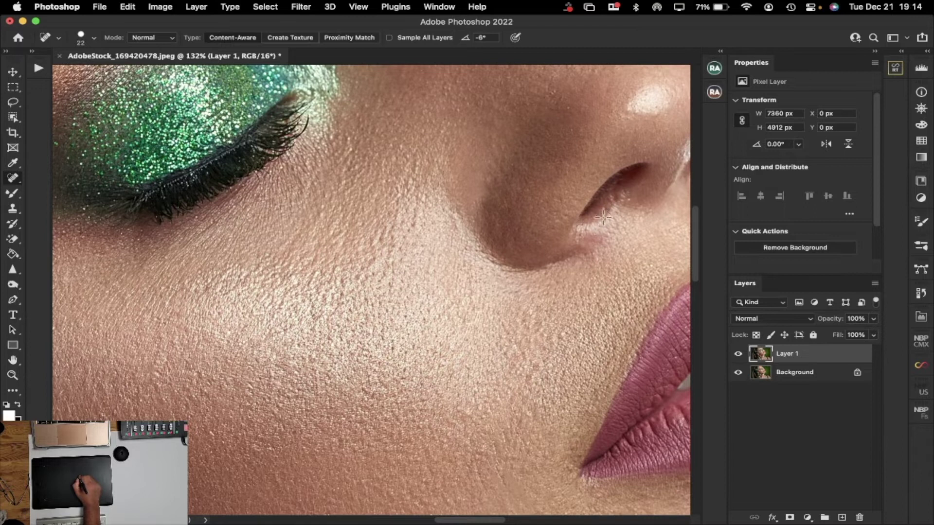
pyautogui.click(612, 200)
pyautogui.click(625, 193)
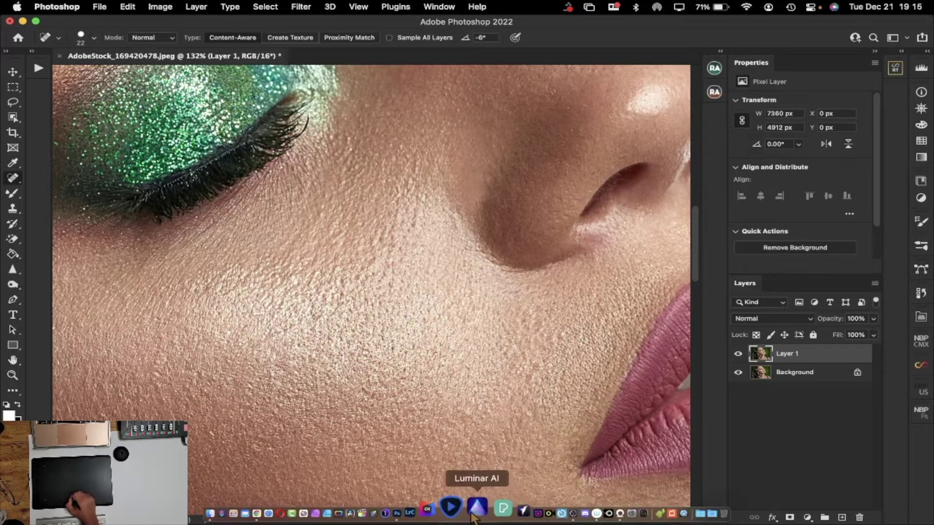
# Step: Clean up the glitter specks along the upper lash line of the near eye with the Spot Healing Brush
pyautogui.moveTo(472, 520); pyautogui.dragTo(497, 518)
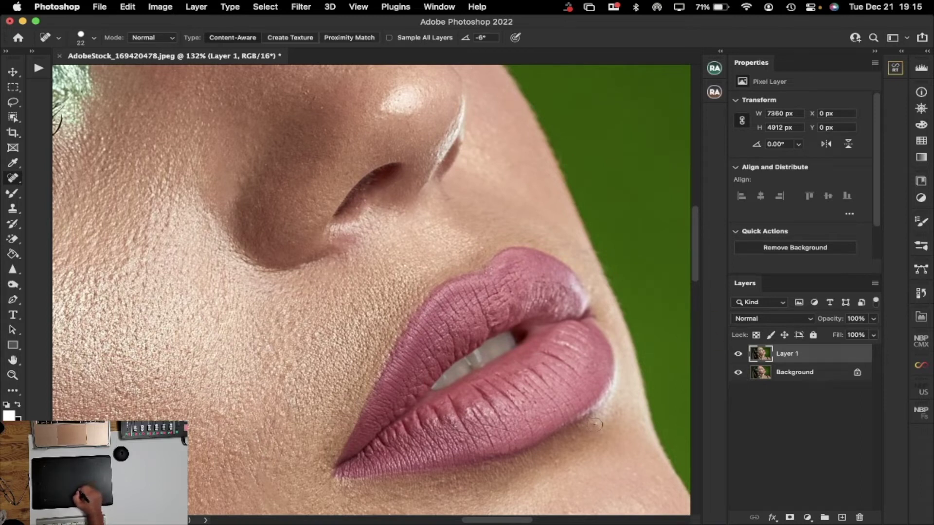
pyautogui.moveTo(696, 246)
pyautogui.mouseDown()
pyautogui.moveTo(701, 309)
pyautogui.moveTo(693, 263)
pyautogui.mouseUp()
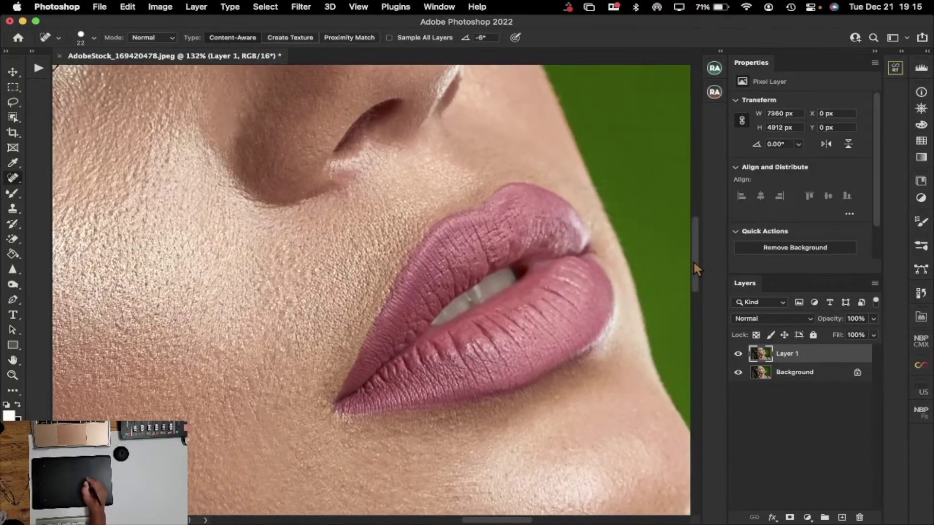
pyautogui.press('super+0')
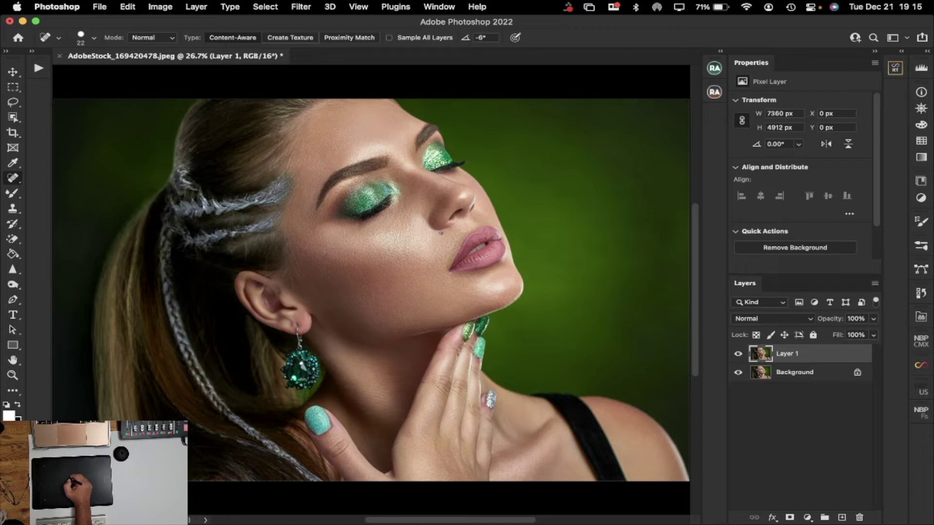
pyautogui.click(13, 375)
pyautogui.moveTo(377, 202); pyautogui.dragTo(467, 250)
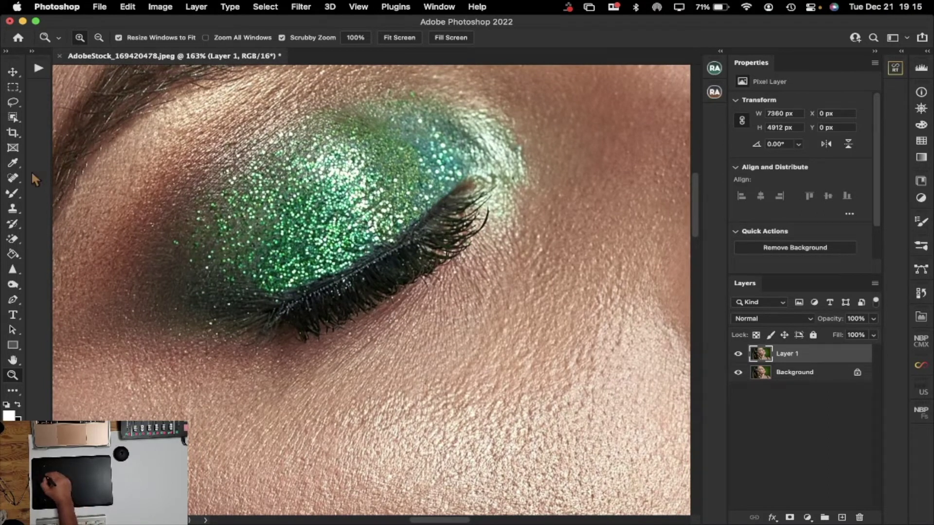
pyautogui.click(15, 181)
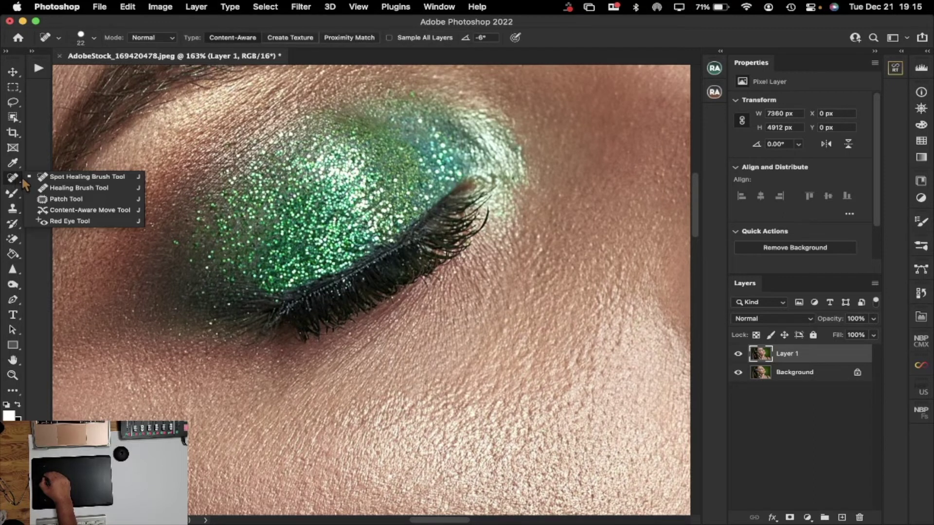
pyautogui.click(49, 177)
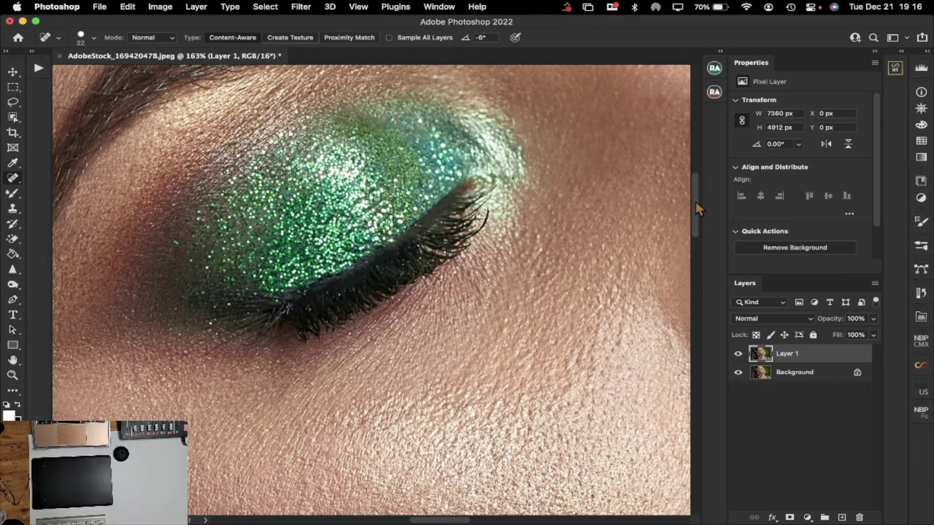
# Step: Fit the whole portrait in view and flatten the image into a single background layer
pyautogui.press('super+0')
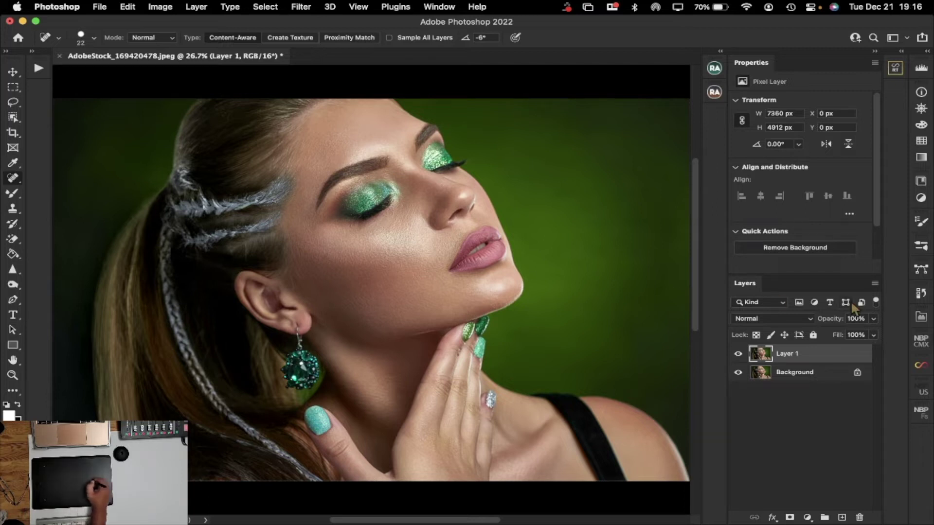
pyautogui.click(874, 283)
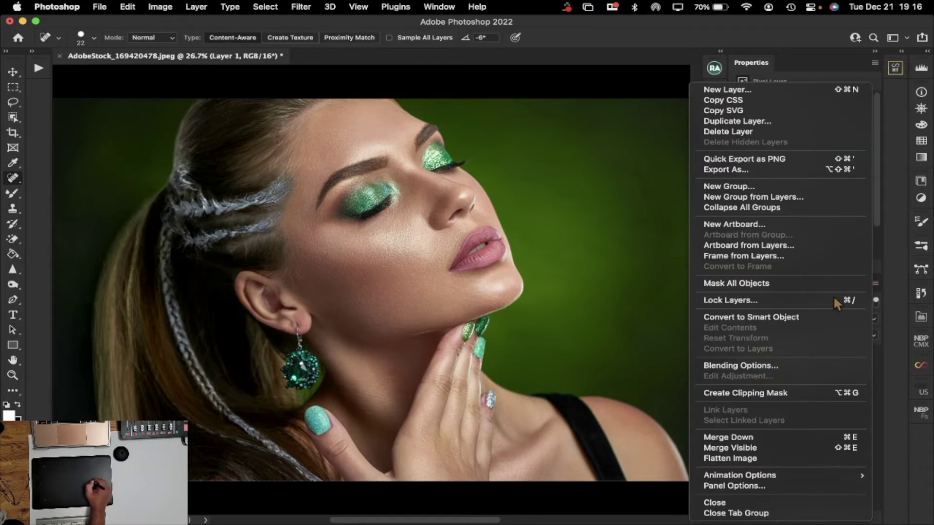
pyautogui.click(732, 460)
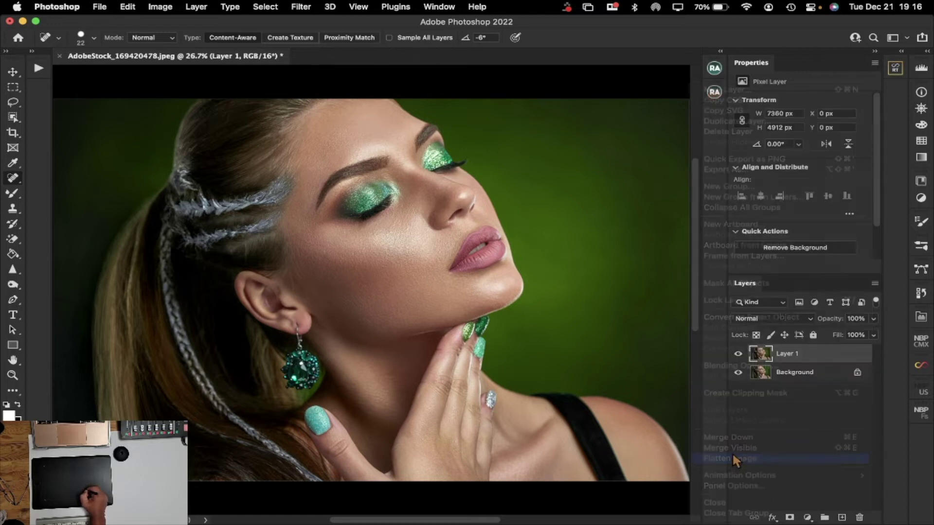
# Step: Run the saved 16bit frequency separation action from the start of the action list on the flattened portrait
pyautogui.click(38, 64)
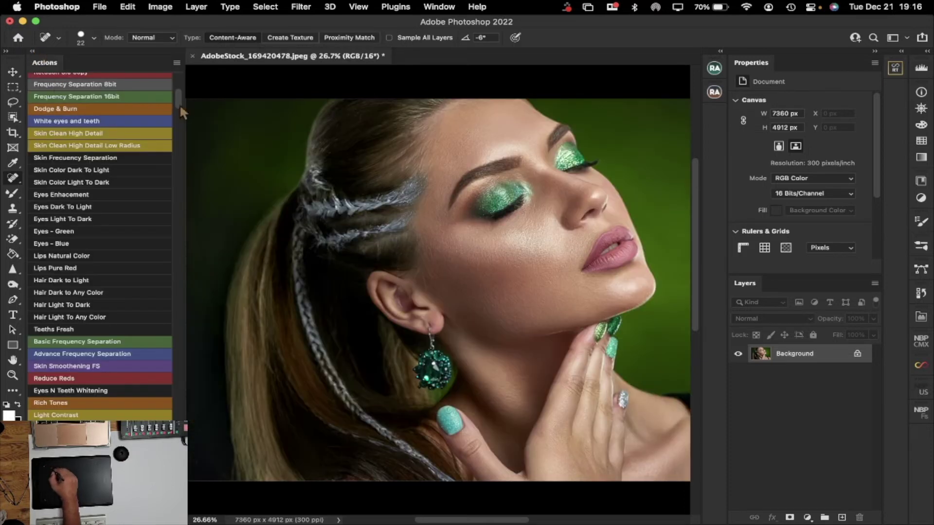
pyautogui.moveTo(178, 100); pyautogui.dragTo(178, 77)
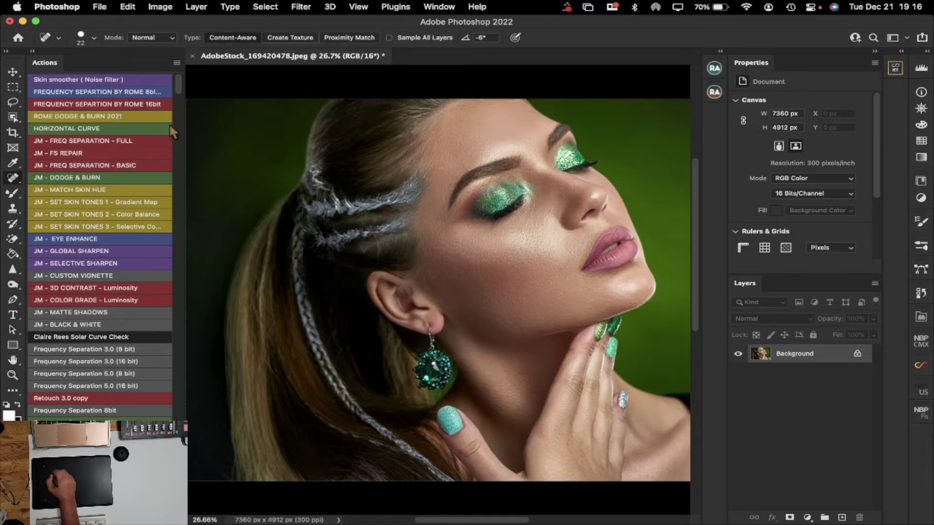
pyautogui.click(148, 104)
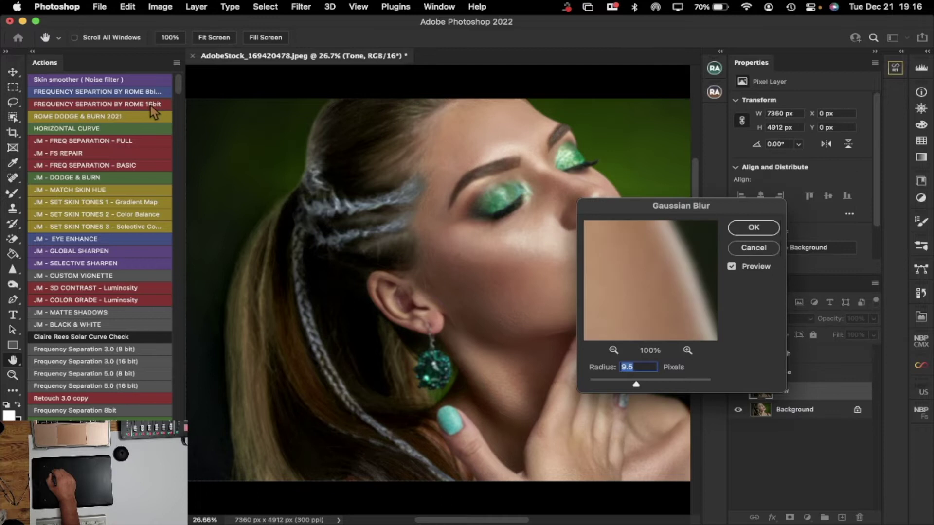
# Step: Set the Gaussian Blur radius for the Low layer to 12 pixels, judging it on the face, and apply the blur
pyautogui.moveTo(705, 204); pyautogui.dragTo(735, 146)
pyautogui.click(643, 294)
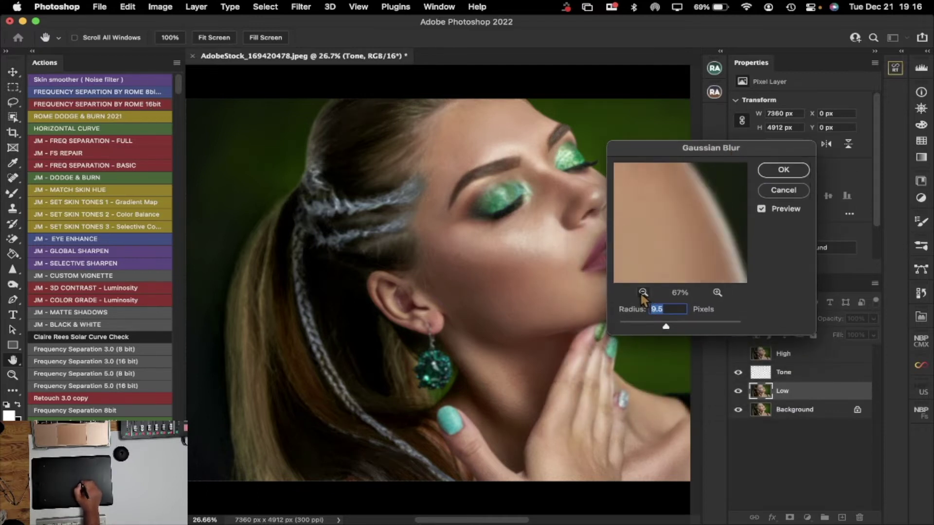
pyautogui.click(643, 293)
pyautogui.click(643, 293)
pyautogui.click(643, 294)
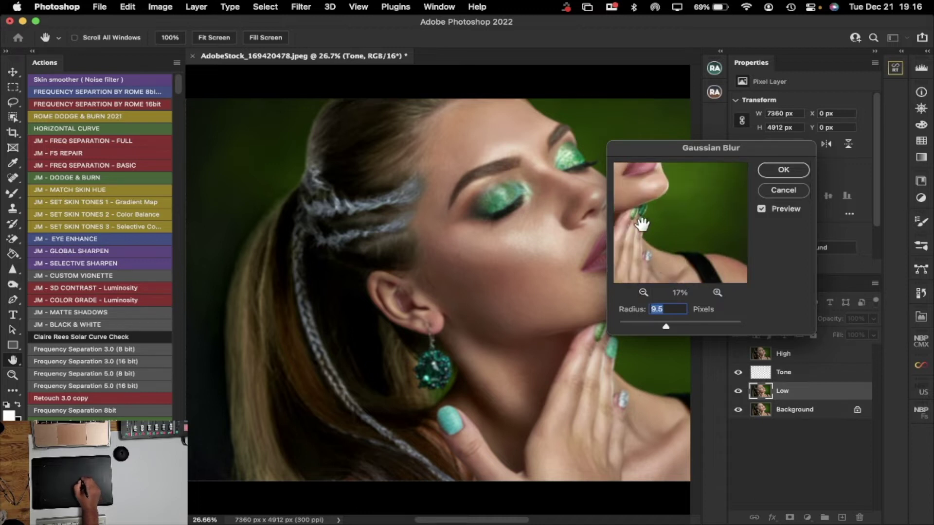
pyautogui.moveTo(647, 194); pyautogui.dragTo(733, 274)
pyautogui.moveTo(653, 205); pyautogui.dragTo(664, 188)
pyautogui.moveTo(667, 328); pyautogui.dragTo(671, 332)
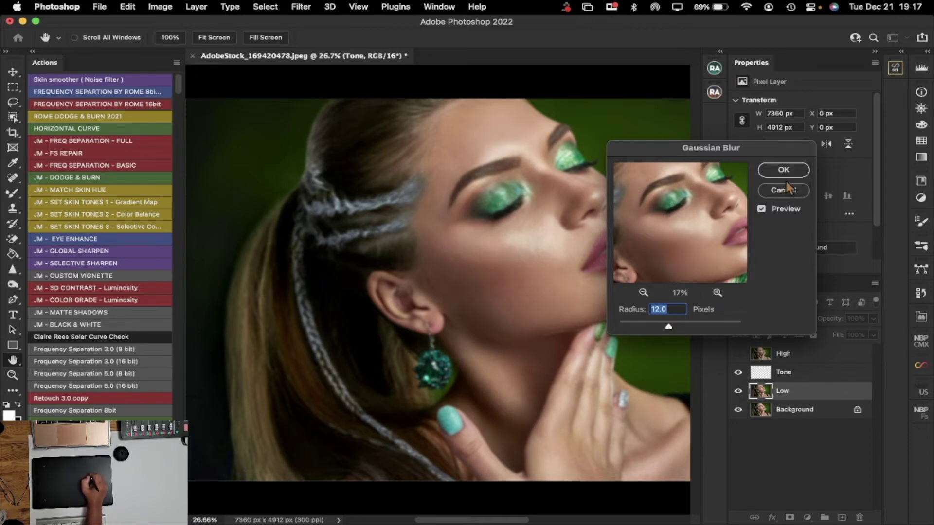
pyautogui.moveTo(761, 148); pyautogui.dragTo(586, 199)
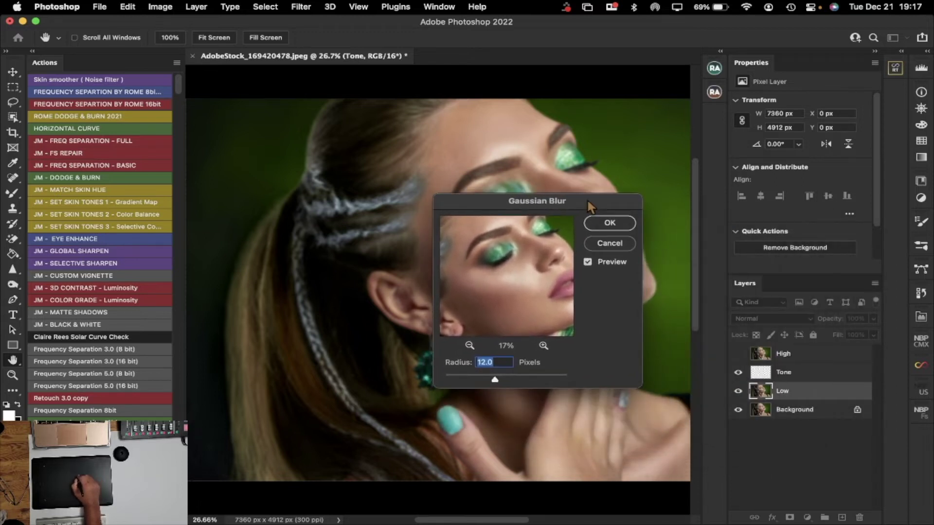
pyautogui.click(631, 221)
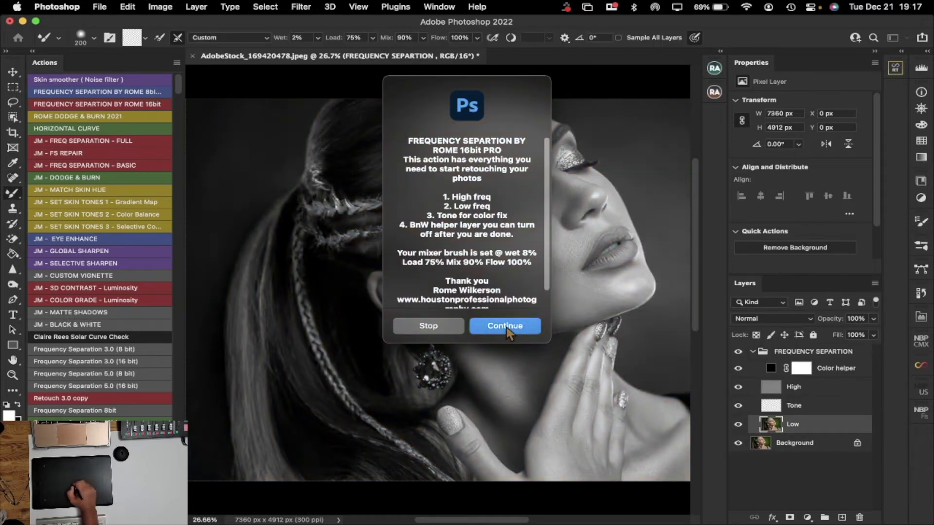
# Step: Let the frequency separation action finish and hide the black-and-white Color helper layer
pyautogui.click(511, 328)
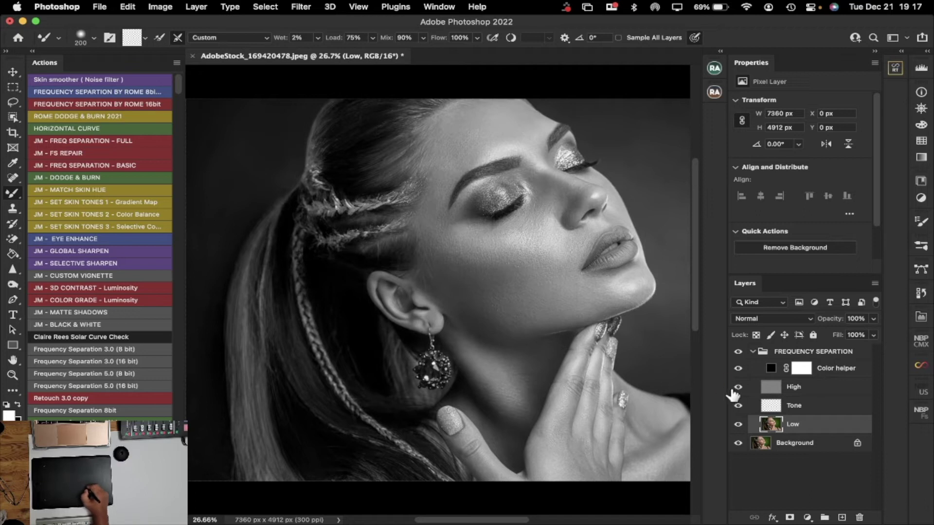
pyautogui.click(738, 368)
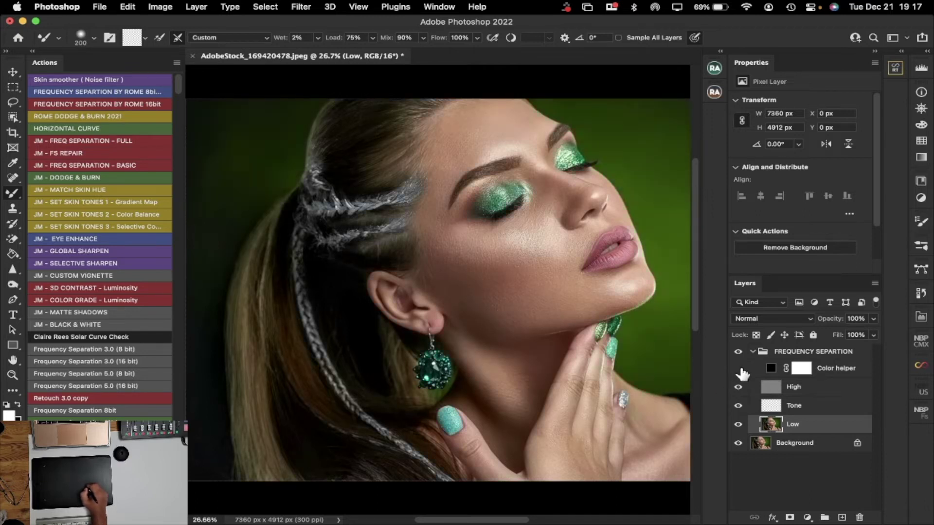
pyautogui.doubleClick(37, 61)
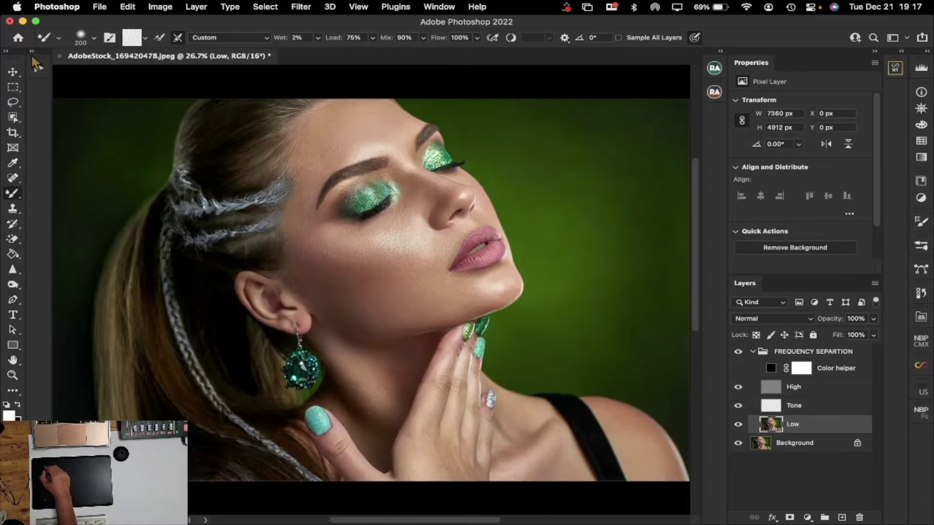
# Step: Hide the High and Tone layers so that only the Low layer's blurred tones show over the background
pyautogui.click(13, 375)
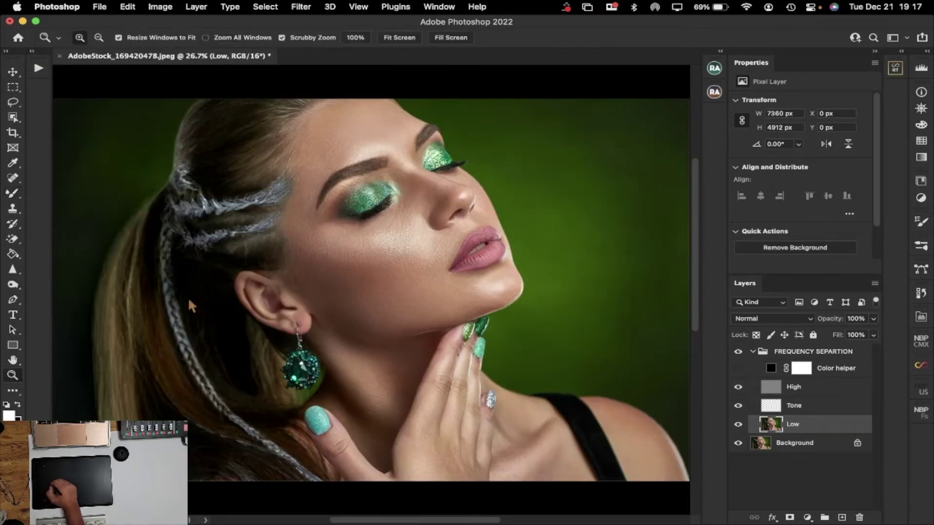
pyautogui.click(366, 232)
pyautogui.moveTo(371, 230)
pyautogui.mouseDown()
pyautogui.moveTo(402, 234)
pyautogui.moveTo(367, 236)
pyautogui.moveTo(380, 240)
pyautogui.moveTo(386, 230)
pyautogui.mouseUp()
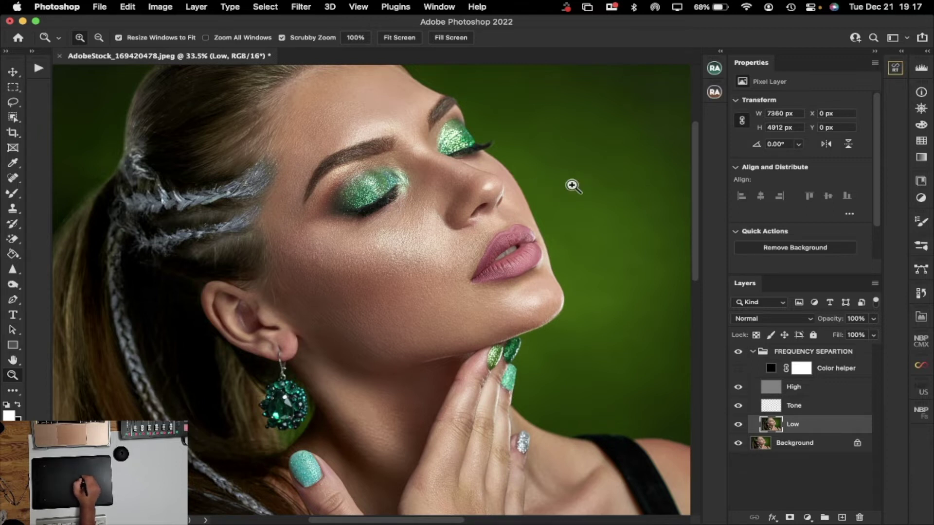
pyautogui.moveTo(693, 201); pyautogui.dragTo(686, 279)
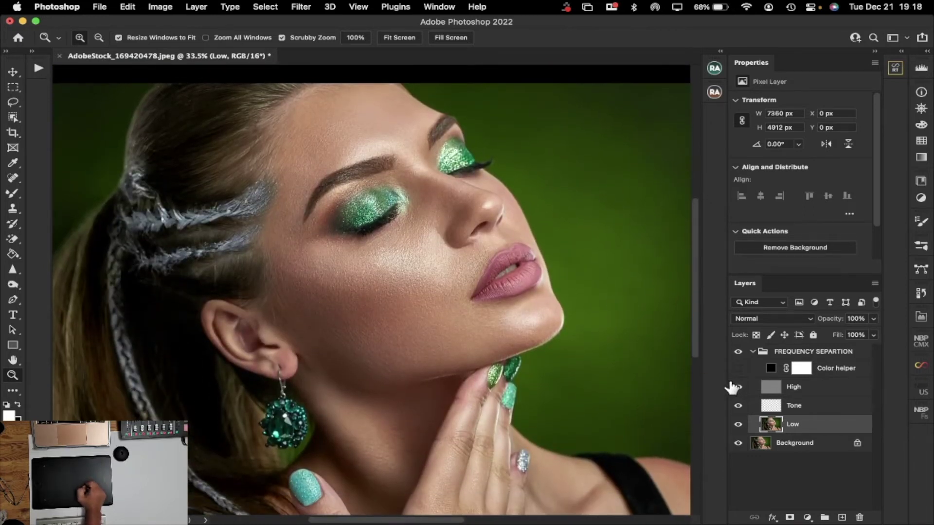
pyautogui.click(737, 387)
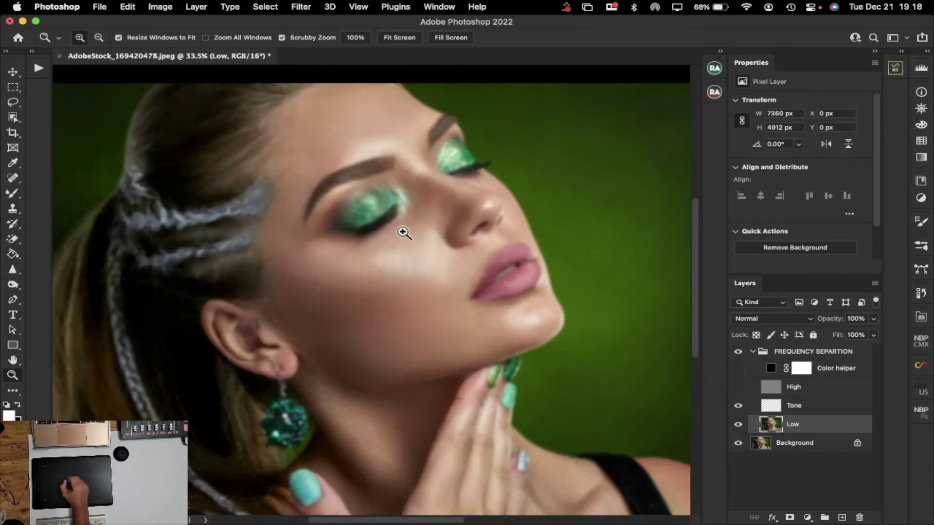
pyautogui.click(738, 405)
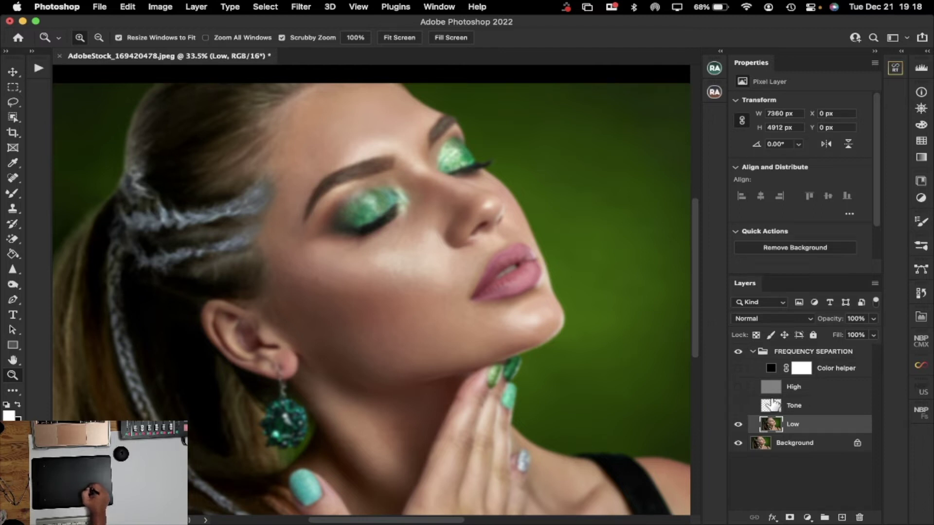
pyautogui.moveTo(696, 227)
pyautogui.mouseDown()
pyautogui.moveTo(693, 212)
pyautogui.moveTo(697, 232)
pyautogui.mouseUp()
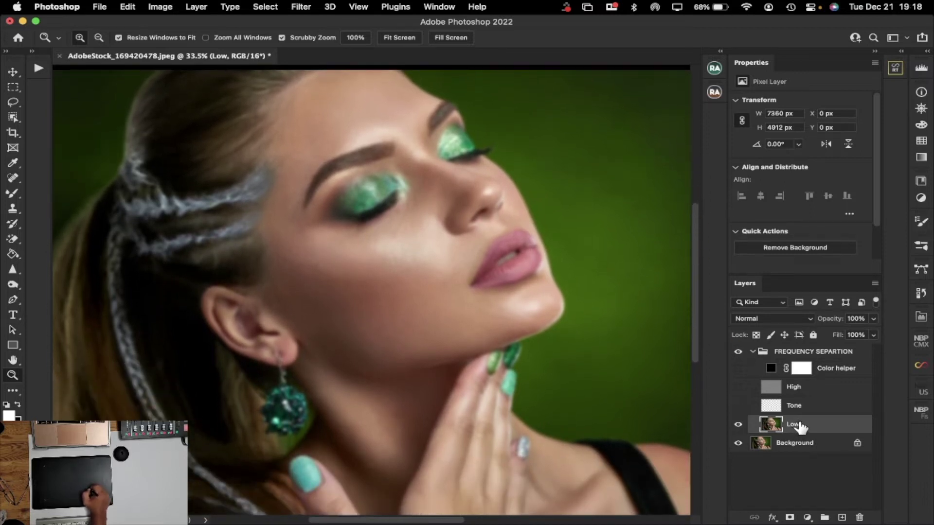
# Step: Choose the Mixer Brush for the Low layer and set its load to 30%
pyautogui.click(16, 197)
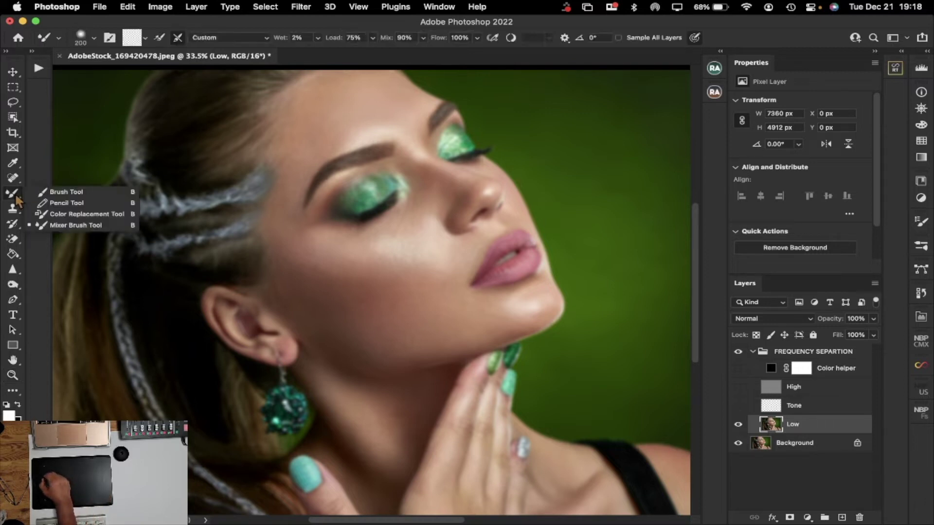
pyautogui.click(68, 225)
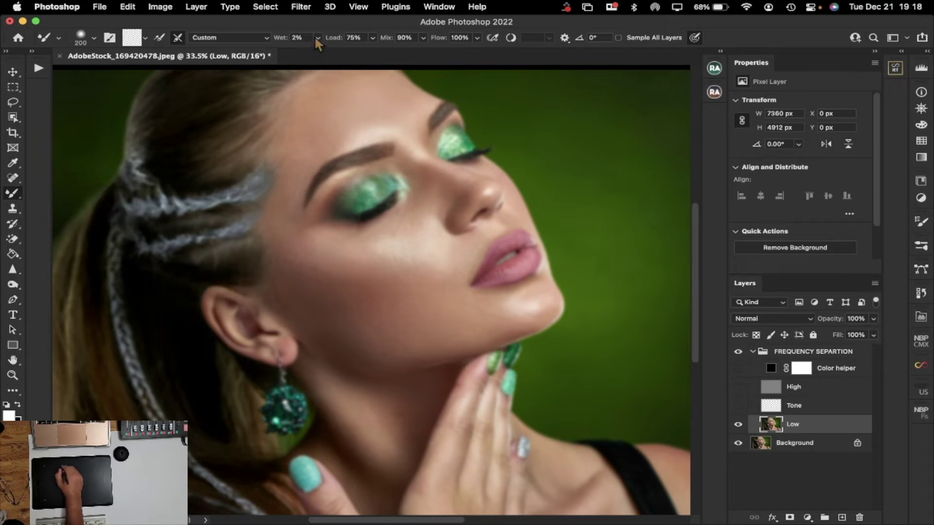
pyautogui.click(373, 38)
pyautogui.moveTo(372, 55); pyautogui.dragTo(357, 58)
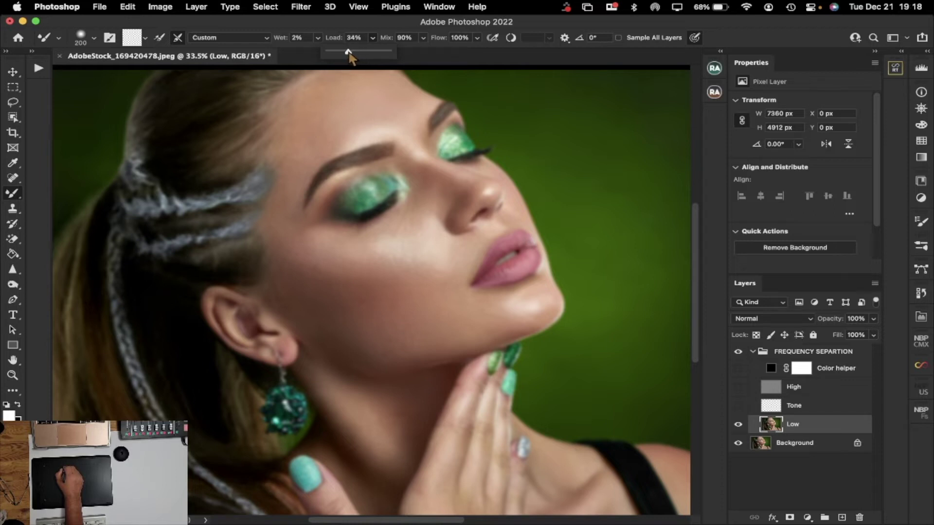
pyautogui.moveTo(351, 59); pyautogui.dragTo(350, 58)
# Step: Set the Mixer Brush's mix to 30% and its flow to 29%
pyautogui.click(423, 41)
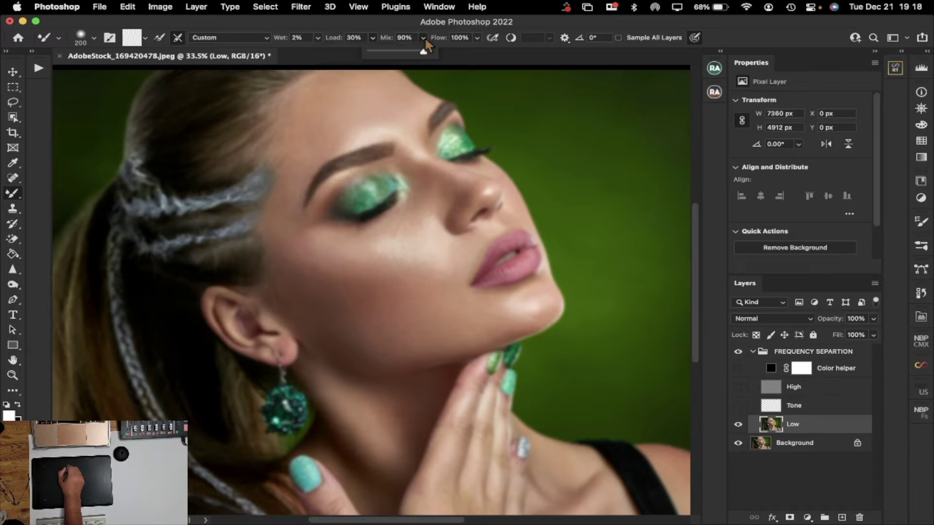
pyautogui.moveTo(422, 51); pyautogui.dragTo(400, 52)
pyautogui.moveTo(392, 52); pyautogui.dragTo(390, 52)
pyautogui.moveTo(390, 54); pyautogui.dragTo(388, 55)
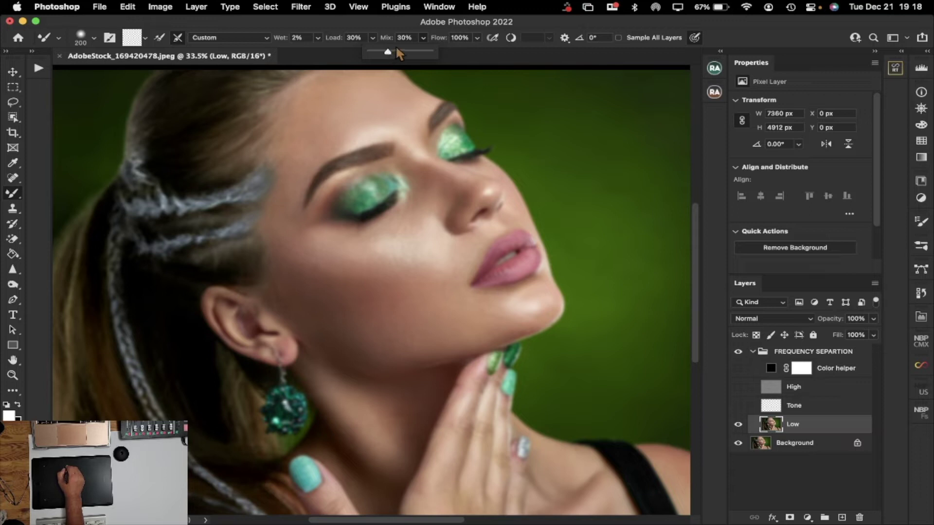
pyautogui.click(476, 39)
pyautogui.moveTo(477, 52); pyautogui.dragTo(436, 53)
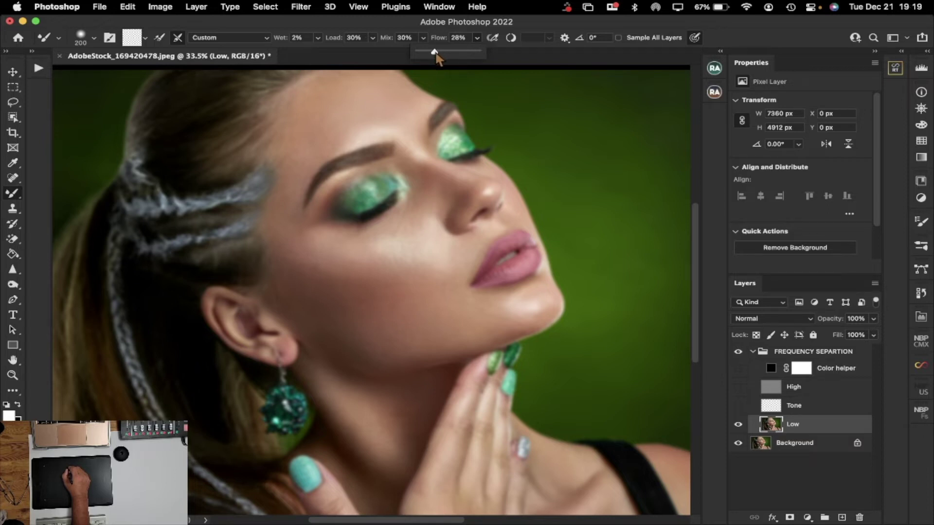
pyautogui.moveTo(438, 58); pyautogui.dragTo(438, 60)
pyautogui.click(509, 52)
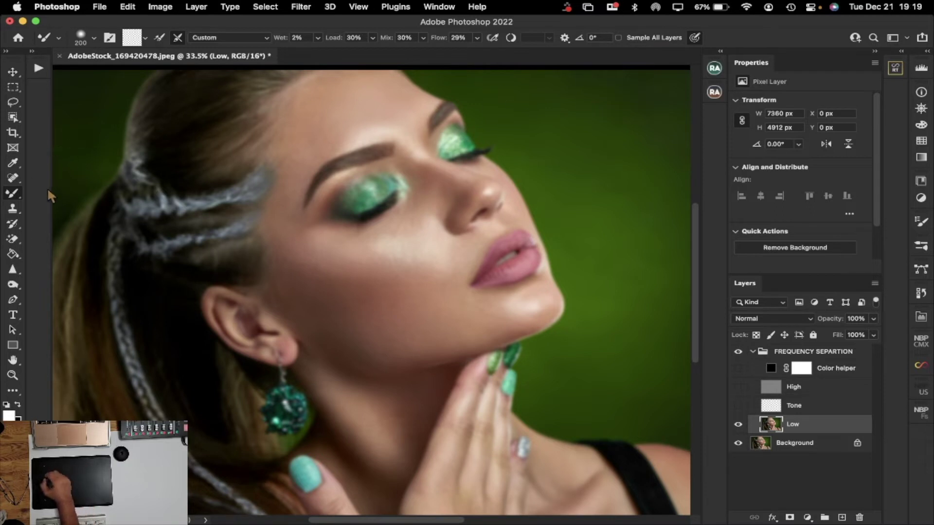
# Step: Enlarge the Mixer Brush to about 414 px and blend the forehead's skin tones on the Low layer at 50% zoom
pyautogui.moveTo(695, 223); pyautogui.dragTo(697, 200)
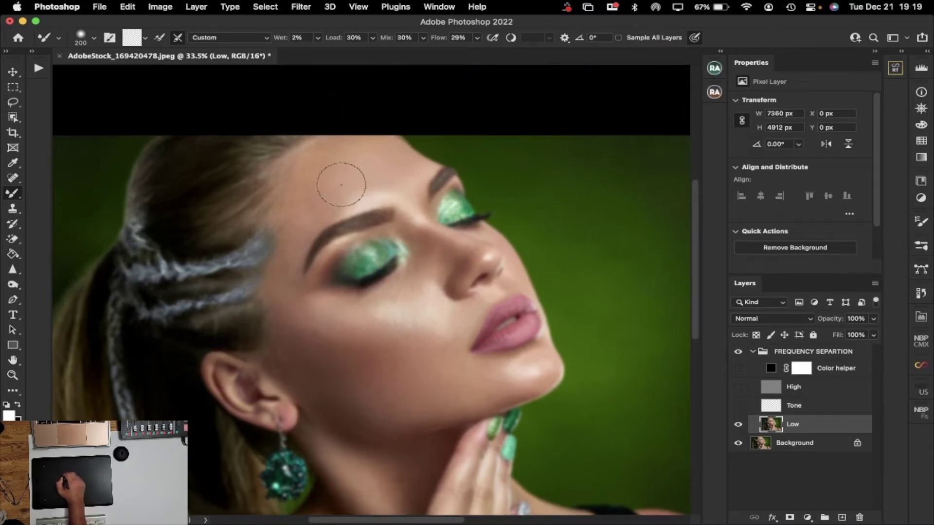
pyautogui.click(12, 375)
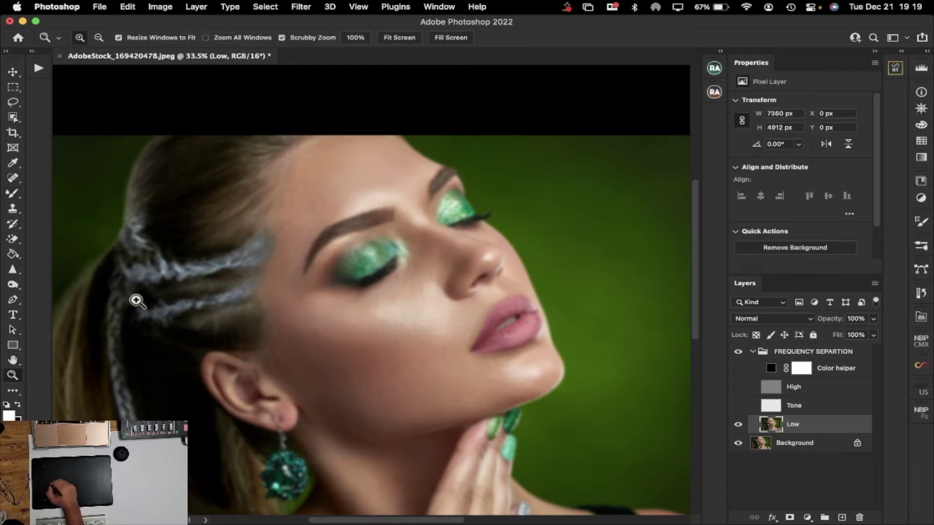
pyautogui.moveTo(309, 222)
pyautogui.mouseDown()
pyautogui.moveTo(317, 226)
pyautogui.moveTo(305, 229)
pyautogui.mouseUp()
pyautogui.click(311, 224)
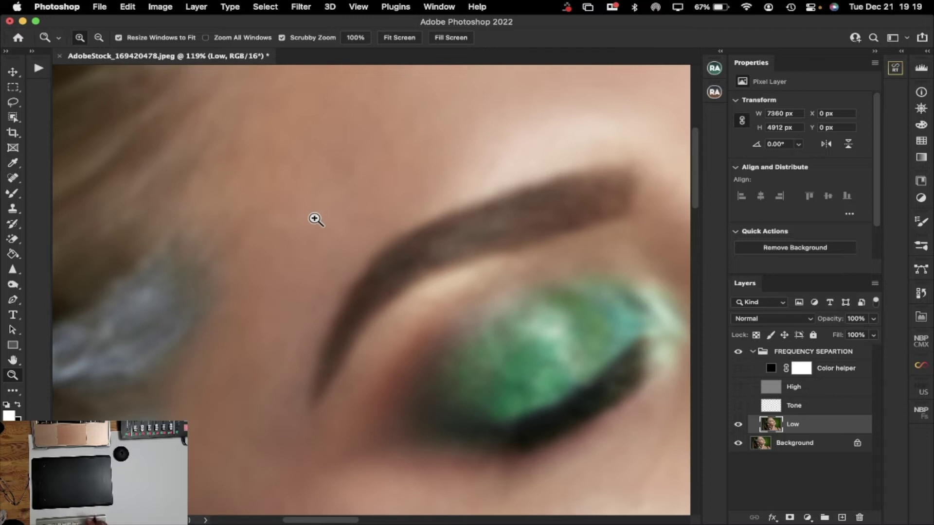
pyautogui.press('super+1')
pyautogui.press('super+minus')
pyautogui.press('super+minus')
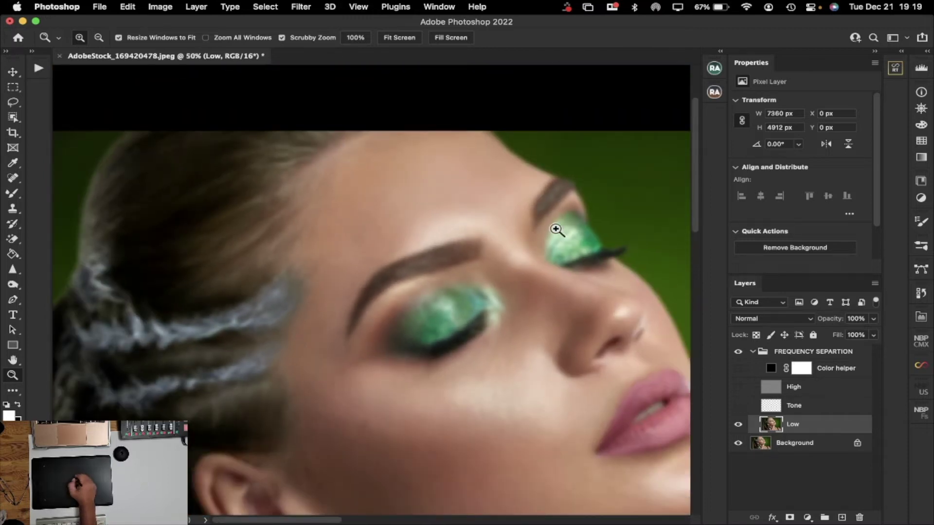
pyautogui.scroll(5, 695, 188)
pyautogui.moveTo(695, 188); pyautogui.dragTo(688, 246)
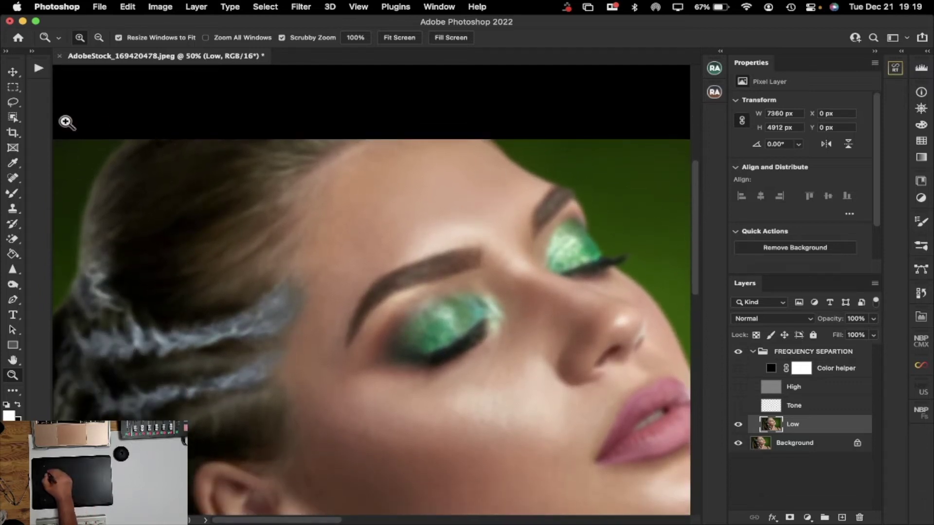
pyautogui.click(18, 199)
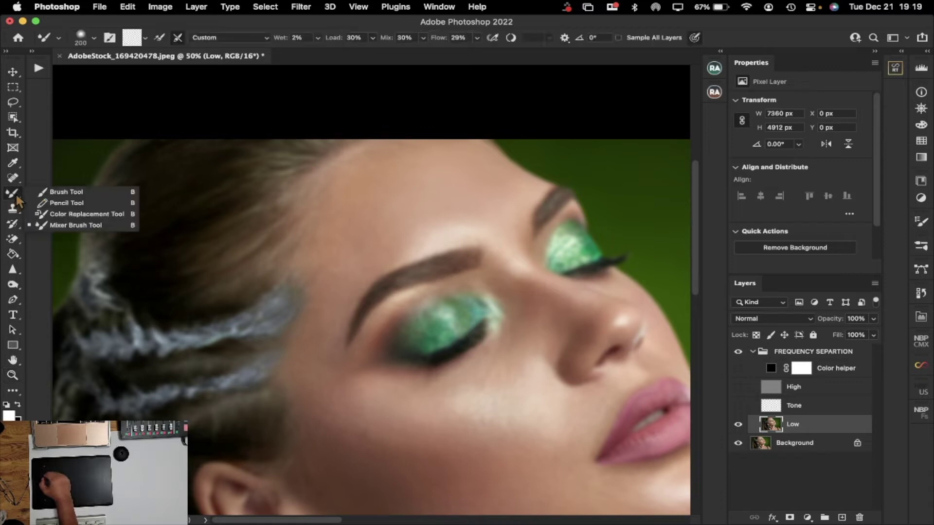
pyautogui.click(61, 227)
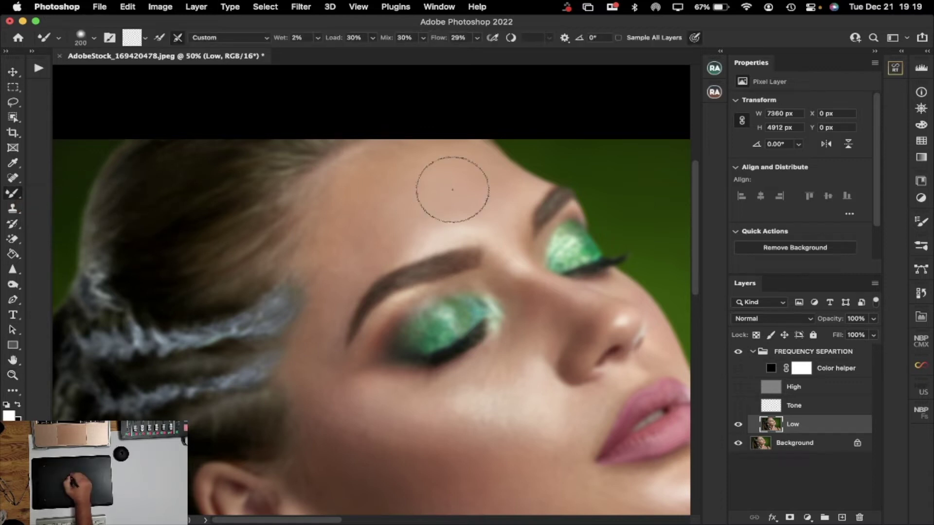
pyautogui.moveTo(450, 194); pyautogui.dragTo(481, 200)
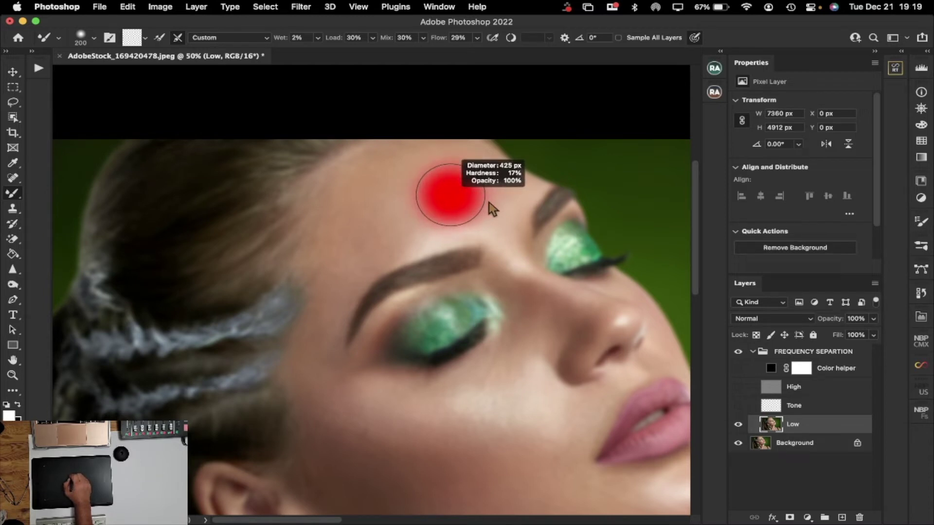
pyautogui.moveTo(488, 202)
pyautogui.mouseDown()
pyautogui.moveTo(481, 233)
pyautogui.moveTo(467, 157)
pyautogui.moveTo(466, 196)
pyautogui.mouseUp()
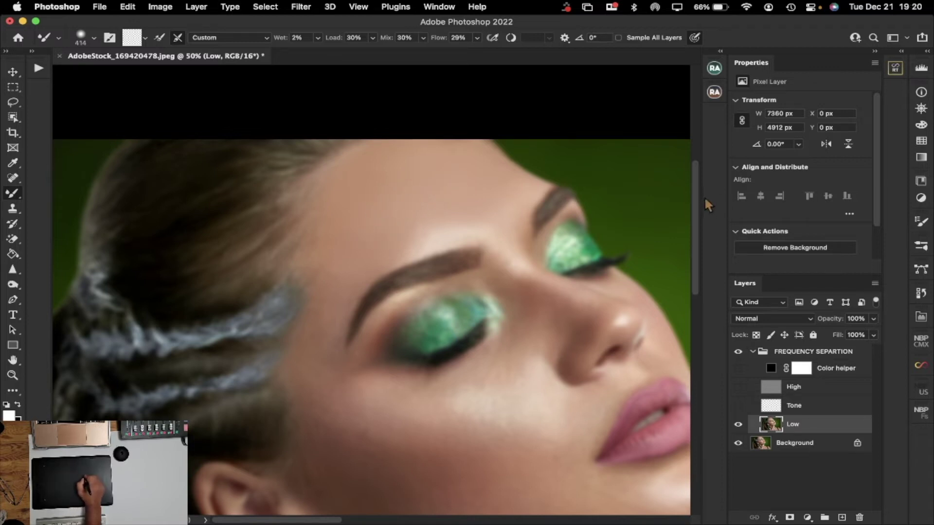
# Step: Blend the skin tones of the cheeks, jaw, neck and chin on the Low layer with the 414 px Mixer Brush
pyautogui.moveTo(694, 200); pyautogui.dragTo(693, 232)
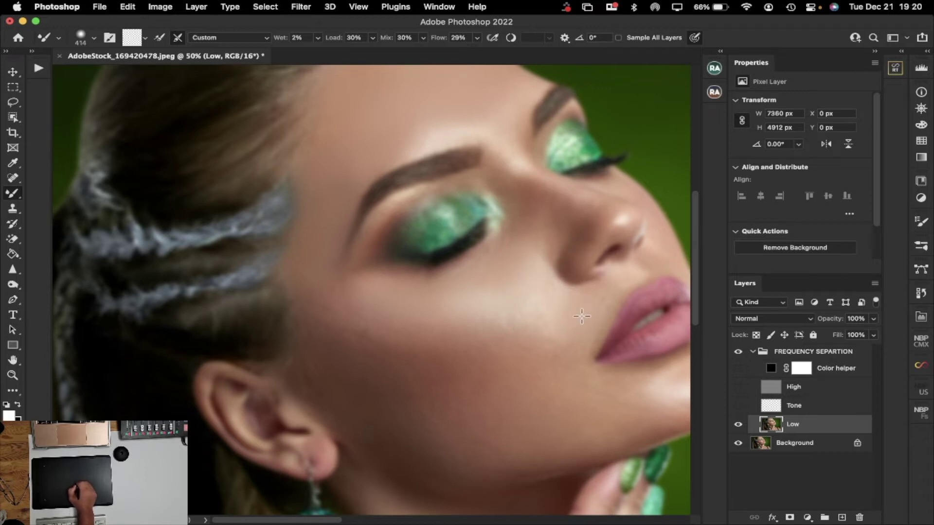
pyautogui.moveTo(694, 227); pyautogui.dragTo(691, 273)
pyautogui.moveTo(384, 233)
pyautogui.mouseDown()
pyautogui.moveTo(336, 211)
pyautogui.moveTo(316, 186)
pyautogui.moveTo(305, 190)
pyautogui.moveTo(307, 211)
pyautogui.moveTo(345, 236)
pyautogui.moveTo(434, 251)
pyautogui.moveTo(485, 237)
pyautogui.moveTo(576, 289)
pyautogui.moveTo(516, 304)
pyautogui.moveTo(417, 292)
pyautogui.moveTo(563, 277)
pyautogui.moveTo(538, 283)
pyautogui.moveTo(535, 275)
pyautogui.moveTo(582, 287)
pyautogui.moveTo(535, 293)
pyautogui.moveTo(632, 300)
pyautogui.moveTo(487, 329)
pyautogui.moveTo(522, 320)
pyautogui.moveTo(449, 322)
pyautogui.moveTo(465, 324)
pyautogui.moveTo(483, 310)
pyautogui.moveTo(437, 310)
pyautogui.moveTo(620, 291)
pyautogui.moveTo(692, 303)
pyautogui.mouseUp()
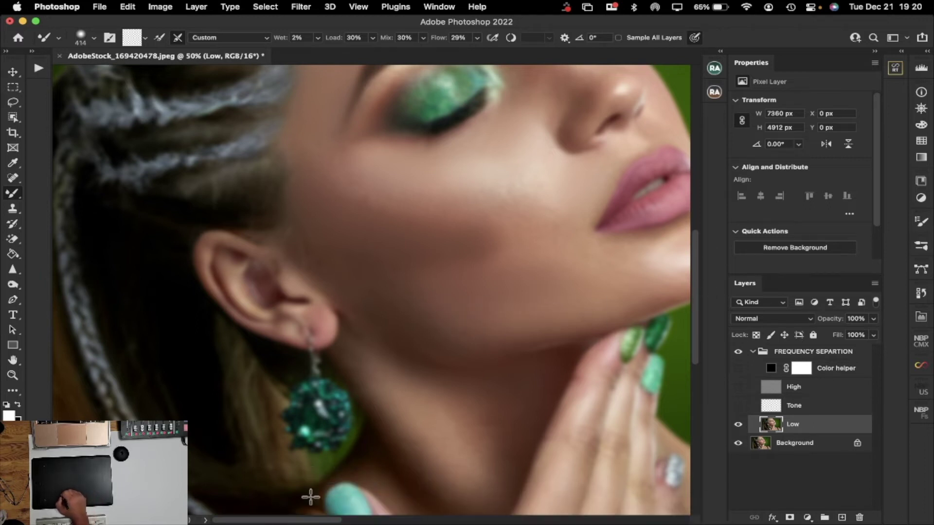
pyautogui.moveTo(309, 522)
pyautogui.mouseDown()
pyautogui.moveTo(219, 521)
pyautogui.moveTo(558, 519)
pyautogui.moveTo(506, 520)
pyautogui.mouseUp()
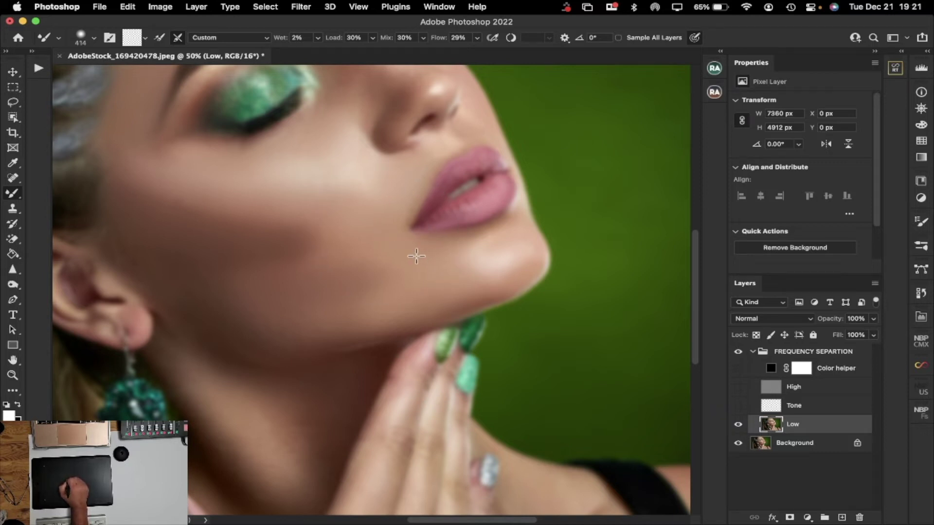
# Step: Reduce the Mixer Brush to 293 px and blend the skin tones of the nose, neck, hand and shoulder on the Low layer
pyautogui.moveTo(695, 261); pyautogui.dragTo(691, 212)
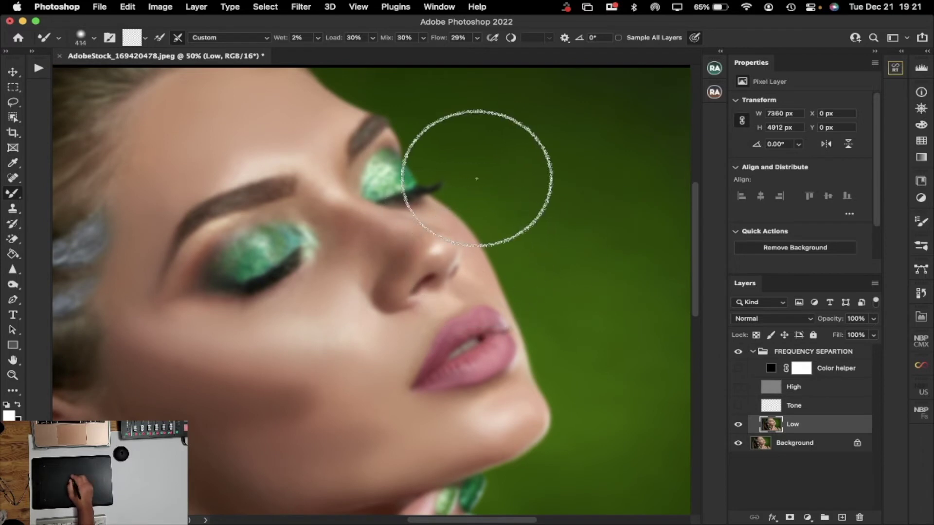
pyautogui.moveTo(506, 249)
pyautogui.mouseDown()
pyautogui.moveTo(476, 268)
pyautogui.moveTo(464, 261)
pyautogui.moveTo(486, 205)
pyautogui.moveTo(477, 271)
pyautogui.mouseUp()
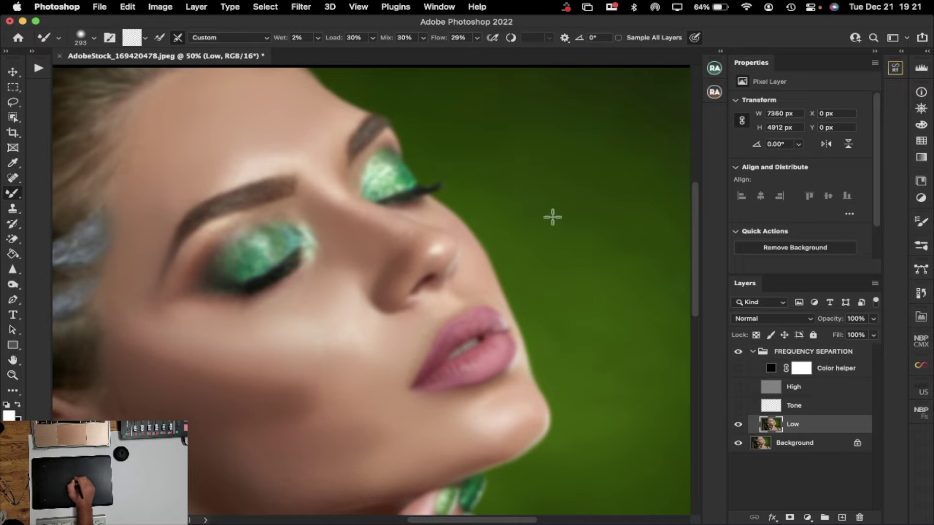
pyautogui.moveTo(696, 234); pyautogui.dragTo(693, 292)
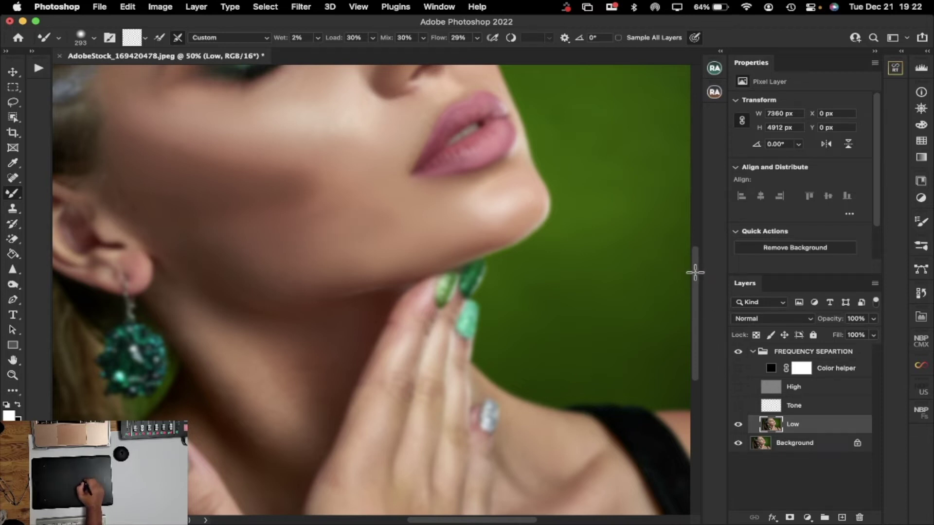
pyautogui.moveTo(696, 276); pyautogui.dragTo(695, 309)
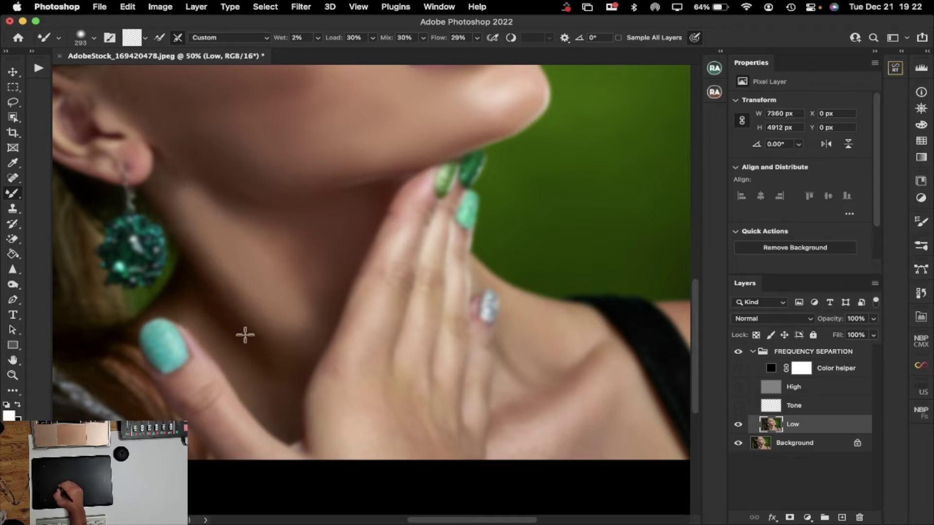
pyautogui.moveTo(697, 299); pyautogui.dragTo(689, 328)
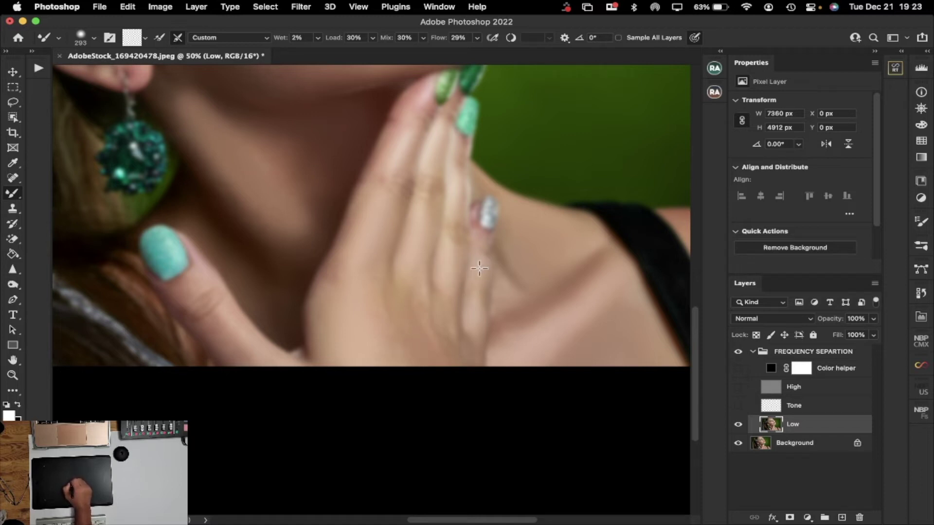
pyautogui.moveTo(298, 342); pyautogui.dragTo(232, 320)
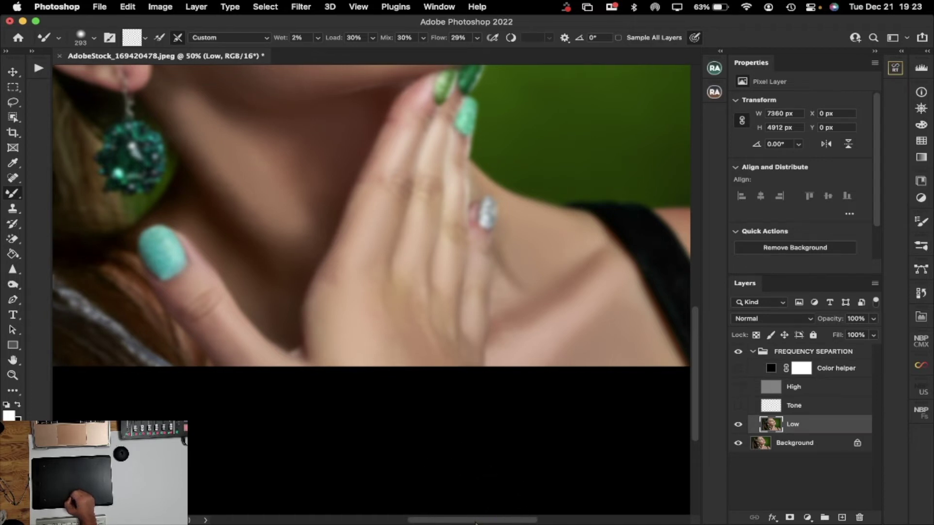
pyautogui.moveTo(481, 521); pyautogui.dragTo(529, 520)
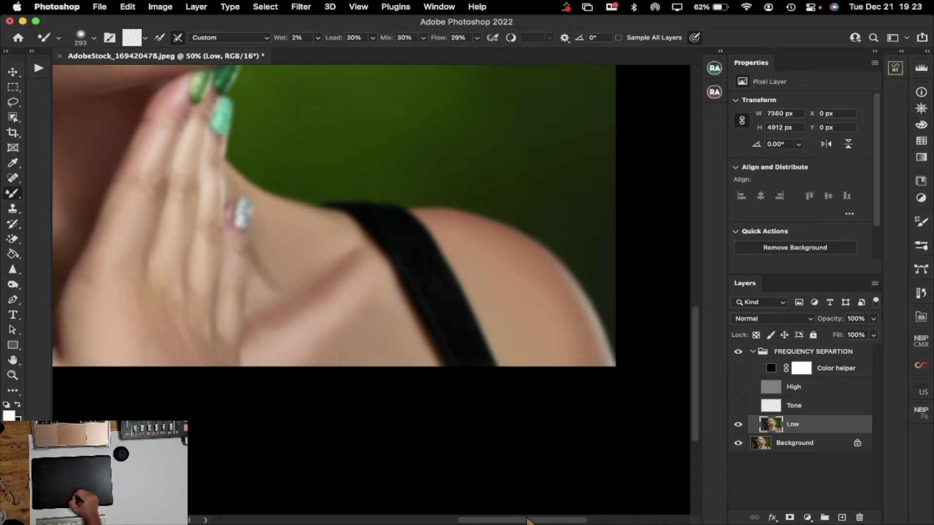
# Step: Show the High layer again over the smoothed tones and fit the whole portrait in view
pyautogui.hscroll(-10, 696, 296)
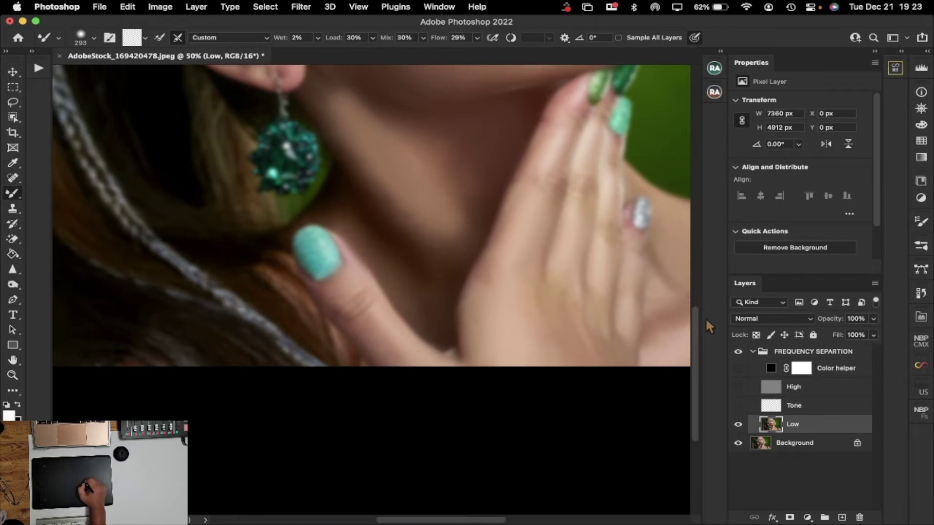
pyautogui.moveTo(696, 324); pyautogui.dragTo(708, 220)
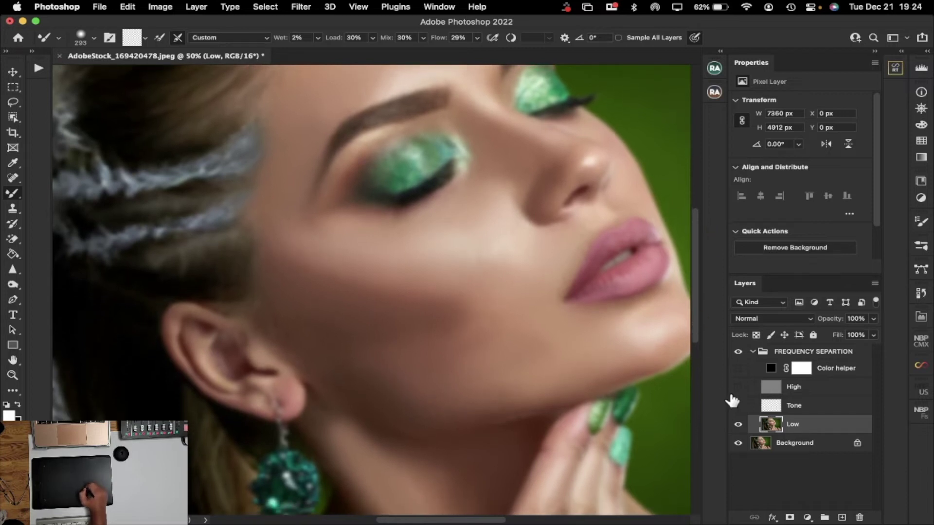
pyautogui.click(738, 388)
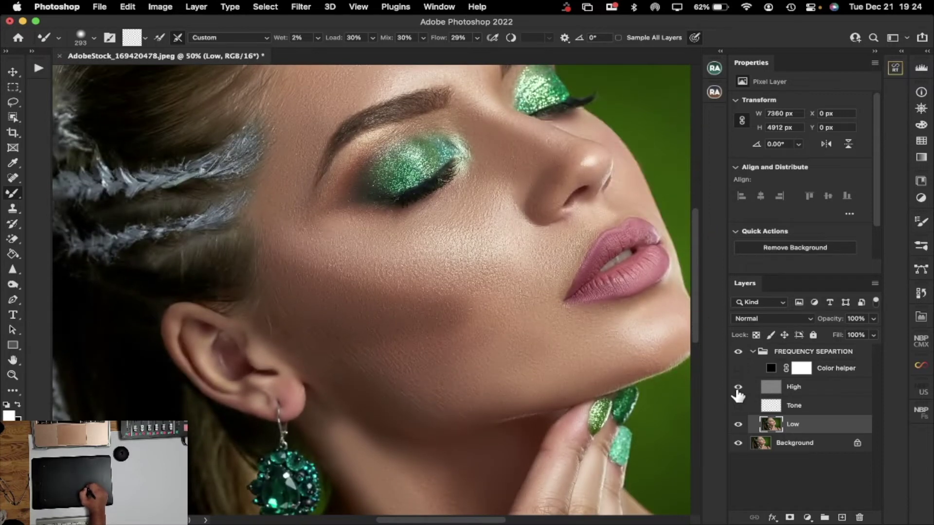
pyautogui.moveTo(693, 244); pyautogui.dragTo(697, 223)
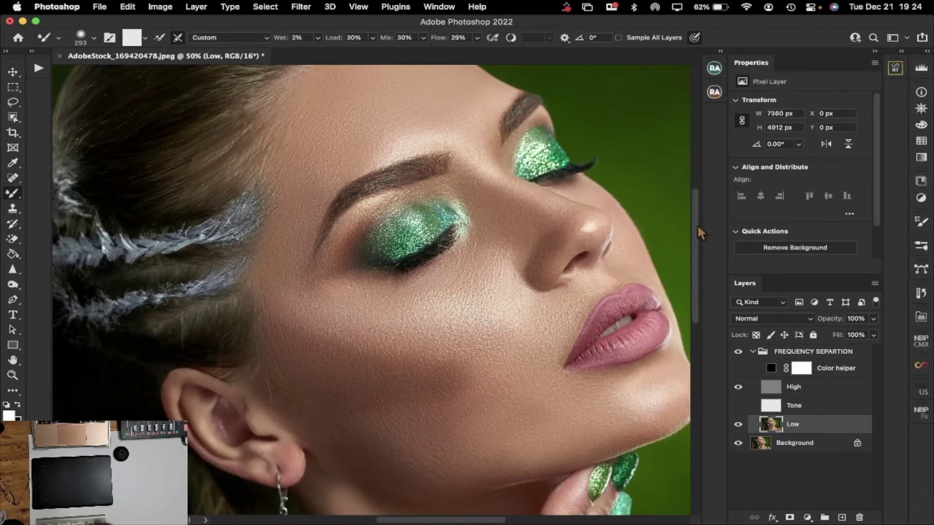
pyautogui.press('super+0')
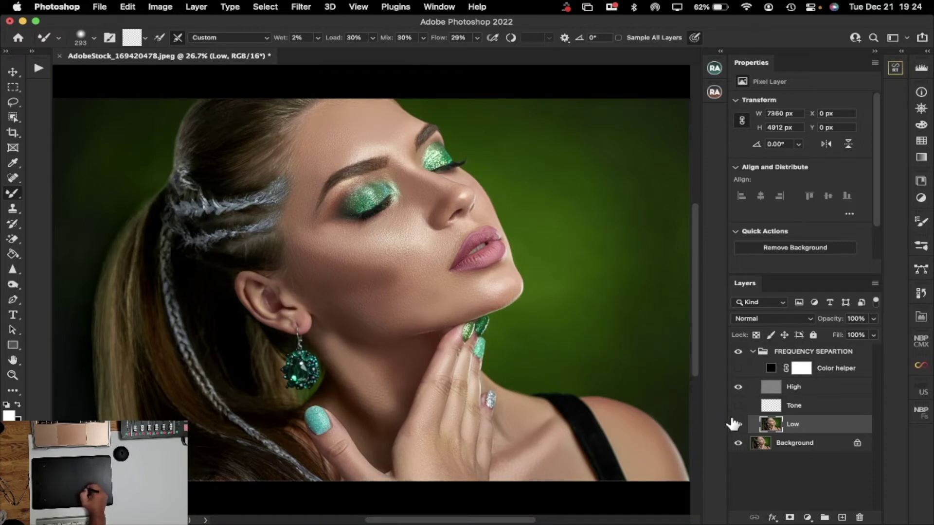
# Step: Compare the retouched portrait with the original by isolating the Background layer and restoring the other layers' visibility
pyautogui.keyDown('alt'); pyautogui.click(738, 444); pyautogui.keyUp('alt')
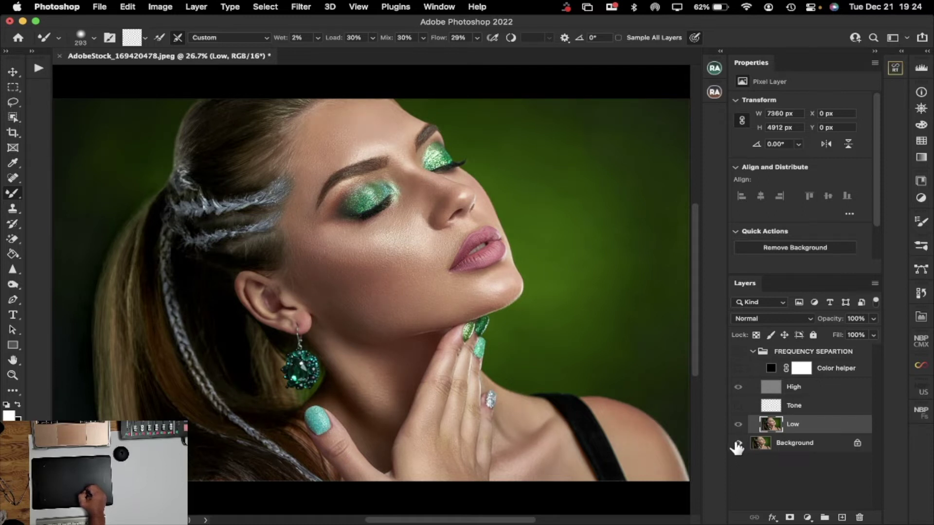
pyautogui.keyDown('alt'); pyautogui.click(738, 444); pyautogui.keyUp('alt')
pyautogui.keyDown('alt'); pyautogui.click(738, 445); pyautogui.keyUp('alt')
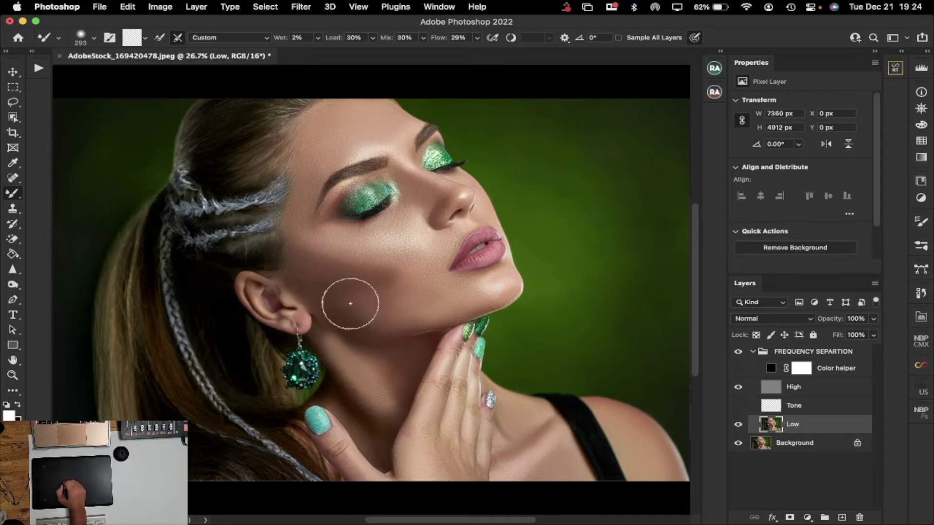
# Step: Select and show the Tone layer, and sample a skin colour from the lower cheek as the foreground colour
pyautogui.click(771, 406)
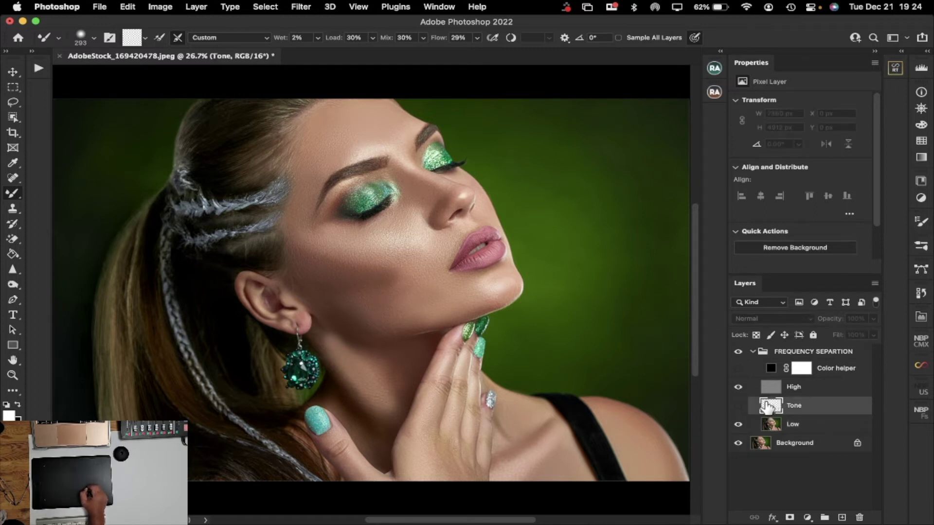
pyautogui.click(738, 406)
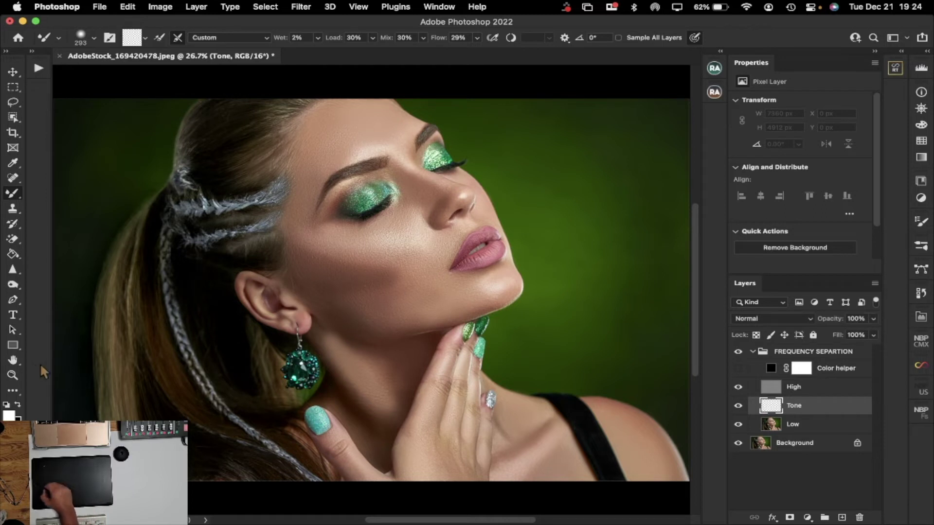
pyautogui.click(12, 375)
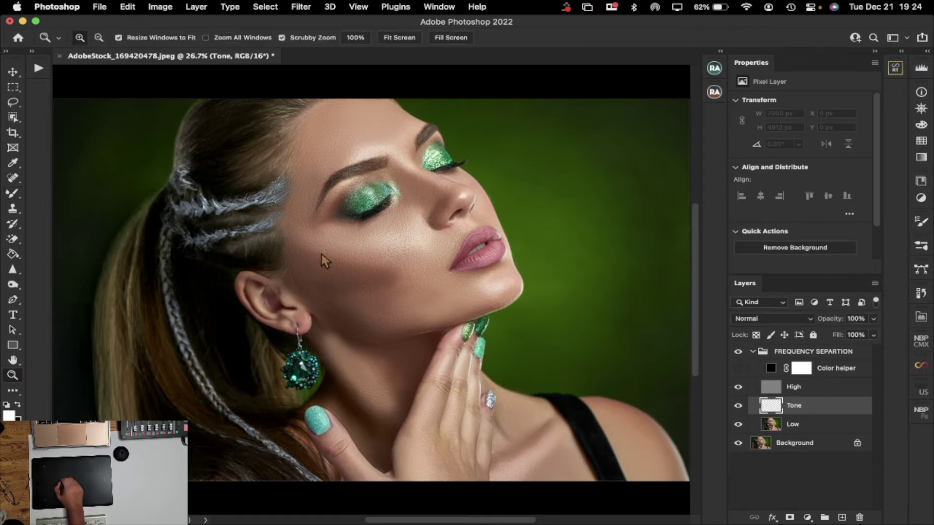
pyautogui.moveTo(323, 258); pyautogui.dragTo(363, 275)
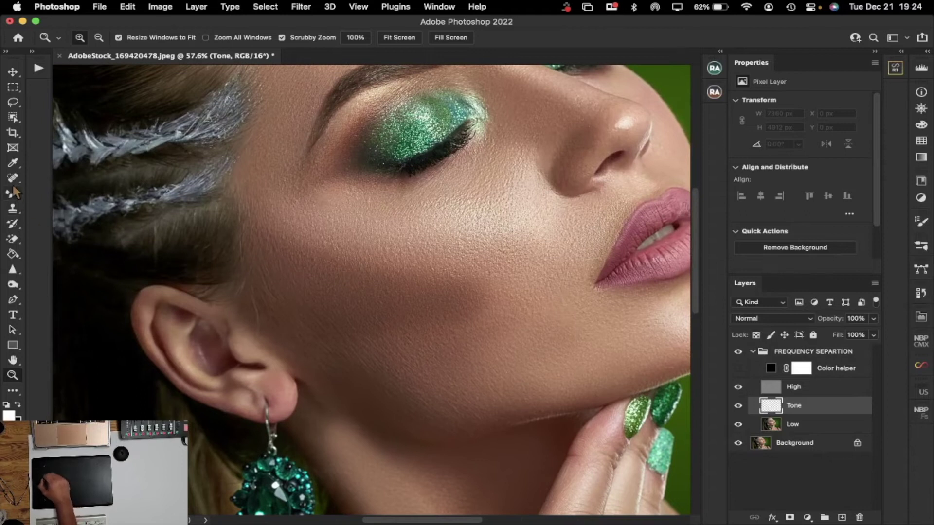
pyautogui.click(14, 164)
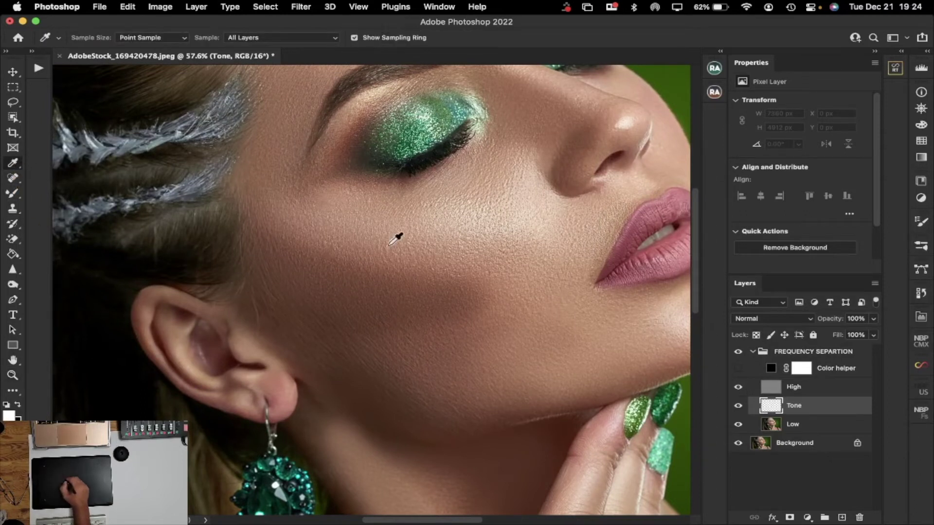
pyautogui.click(497, 321)
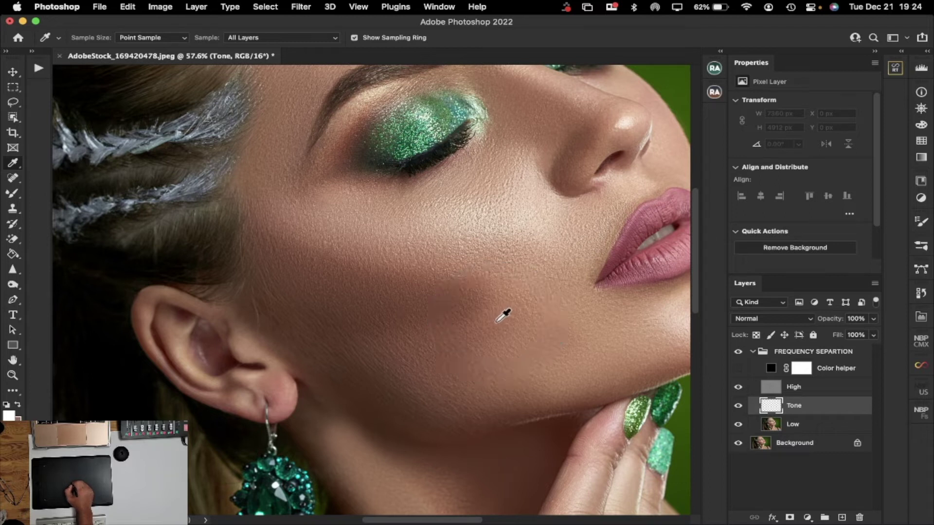
pyautogui.click(496, 323)
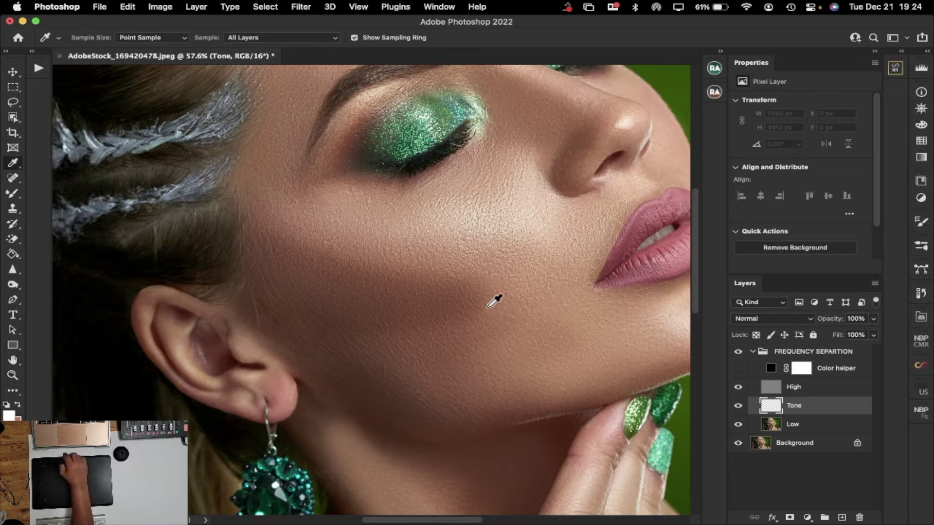
pyautogui.click(490, 312)
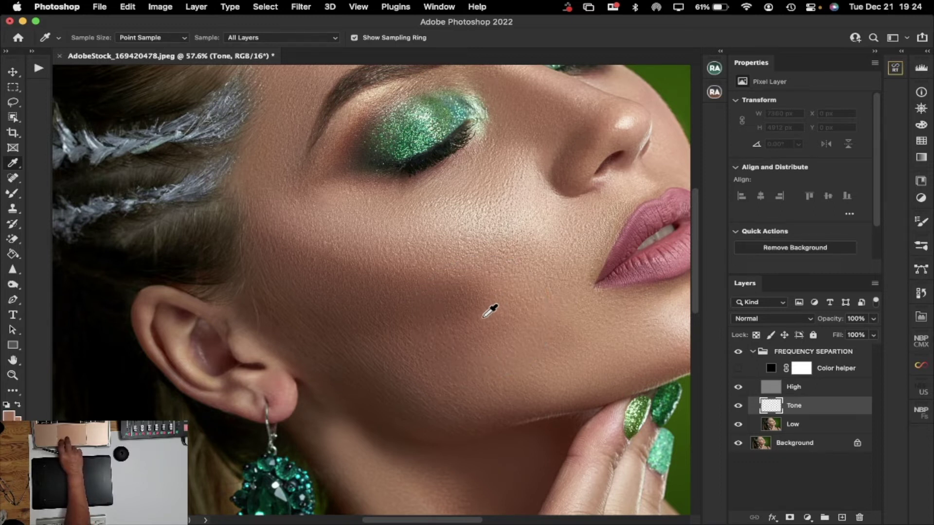
pyautogui.click(491, 311)
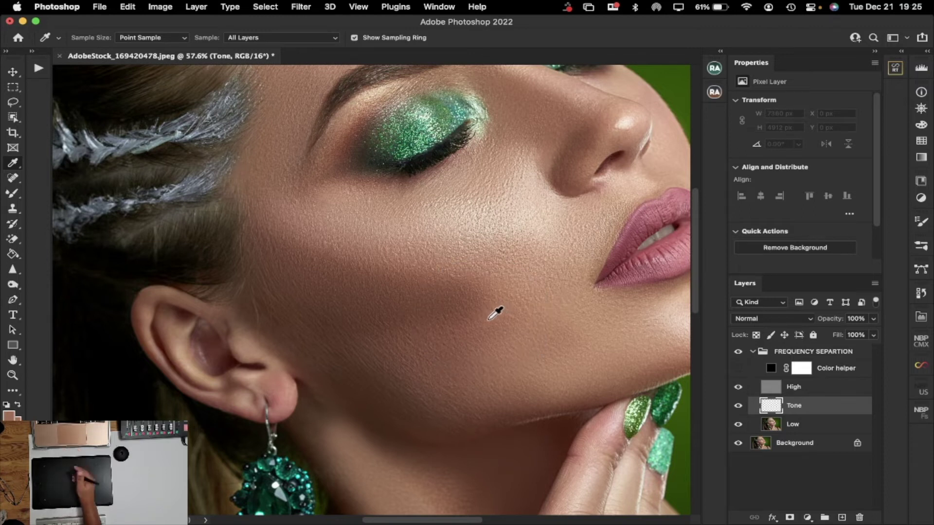
# Step: Choose the regular Brush and set it to 38% flow and a soft tip of 316 px
pyautogui.click(14, 196)
pyautogui.click(63, 192)
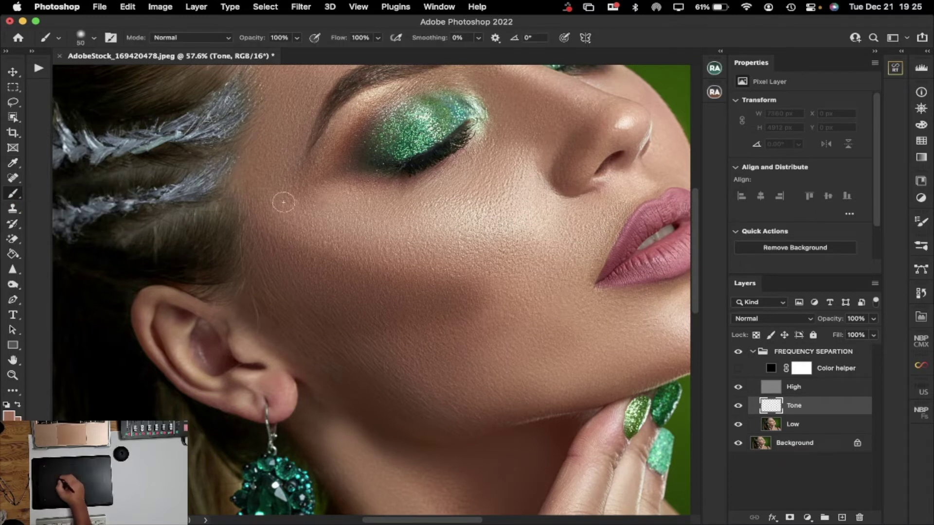
pyautogui.moveTo(437, 331)
pyautogui.mouseDown()
pyautogui.moveTo(516, 347)
pyautogui.moveTo(492, 346)
pyautogui.moveTo(503, 347)
pyautogui.mouseUp()
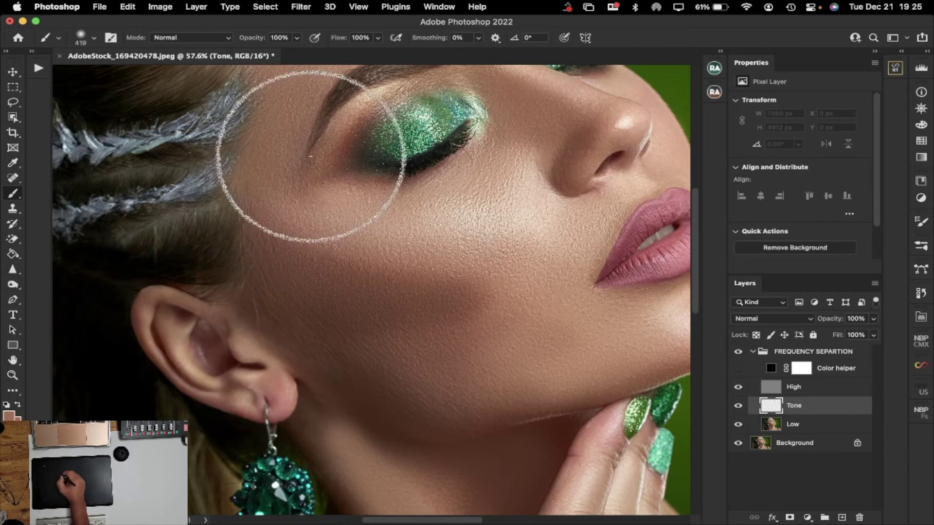
pyautogui.click(378, 38)
pyautogui.moveTo(379, 50); pyautogui.dragTo(373, 50)
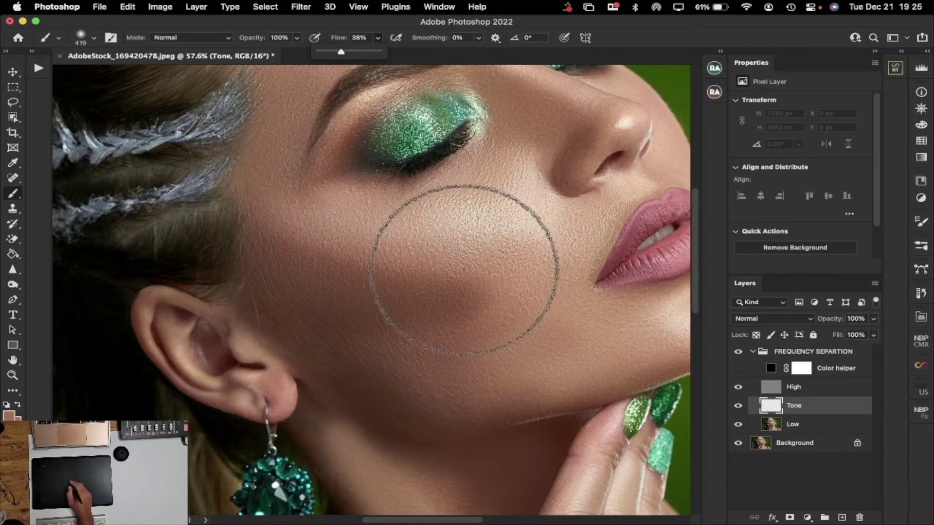
pyautogui.moveTo(483, 341)
pyautogui.mouseDown()
pyautogui.moveTo(453, 349)
pyautogui.moveTo(463, 349)
pyautogui.mouseUp()
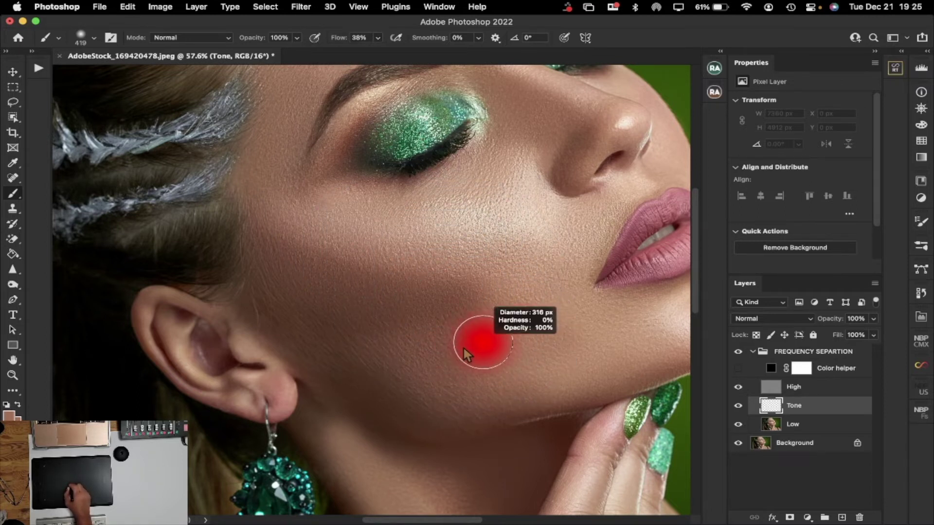
# Step: Paint the sampled skin colour over the cheek's dark patch on the Tone layer and set that layer's opacity to 45%
pyautogui.moveTo(475, 302)
pyautogui.mouseDown()
pyautogui.moveTo(438, 328)
pyautogui.moveTo(442, 302)
pyautogui.moveTo(340, 330)
pyautogui.moveTo(360, 343)
pyautogui.moveTo(421, 341)
pyautogui.mouseUp()
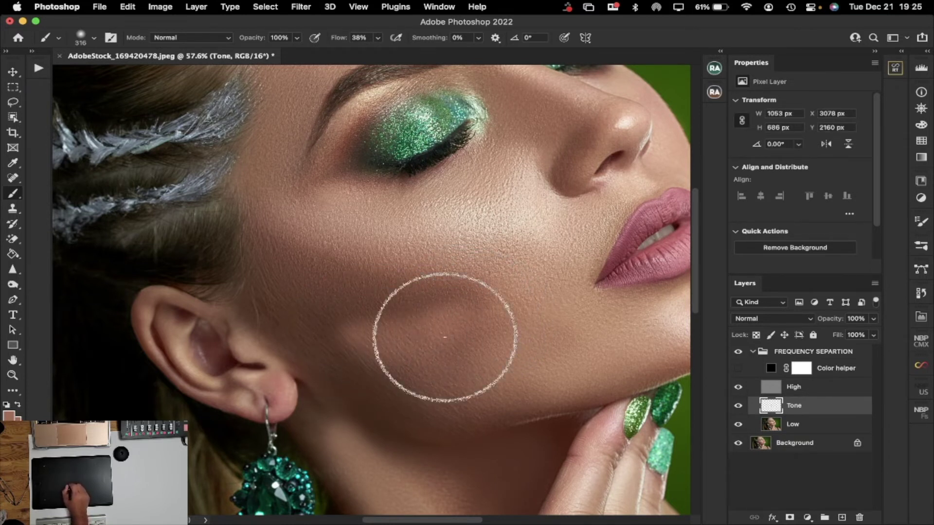
pyautogui.click(874, 318)
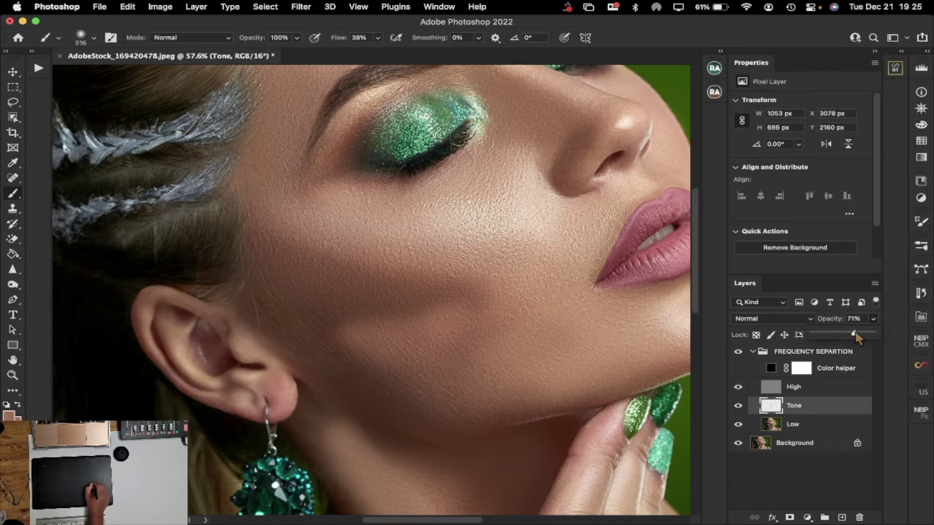
pyautogui.moveTo(844, 334); pyautogui.dragTo(842, 335)
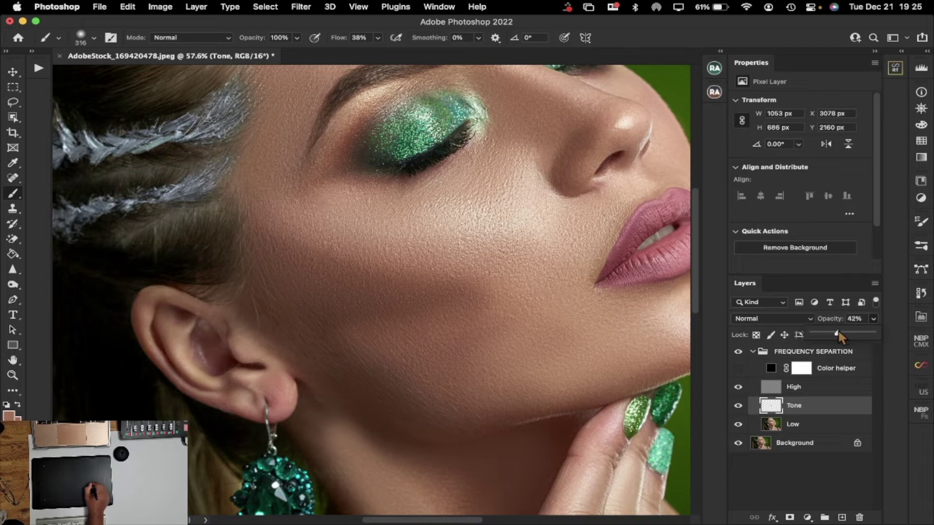
# Step: Paint further strokes of the sampled skin colour across the cheek towards the temple on the Tone layer
pyautogui.moveTo(466, 291)
pyautogui.mouseDown()
pyautogui.moveTo(409, 292)
pyautogui.moveTo(421, 291)
pyautogui.moveTo(350, 273)
pyautogui.moveTo(346, 335)
pyautogui.moveTo(389, 382)
pyautogui.moveTo(500, 338)
pyautogui.mouseUp()
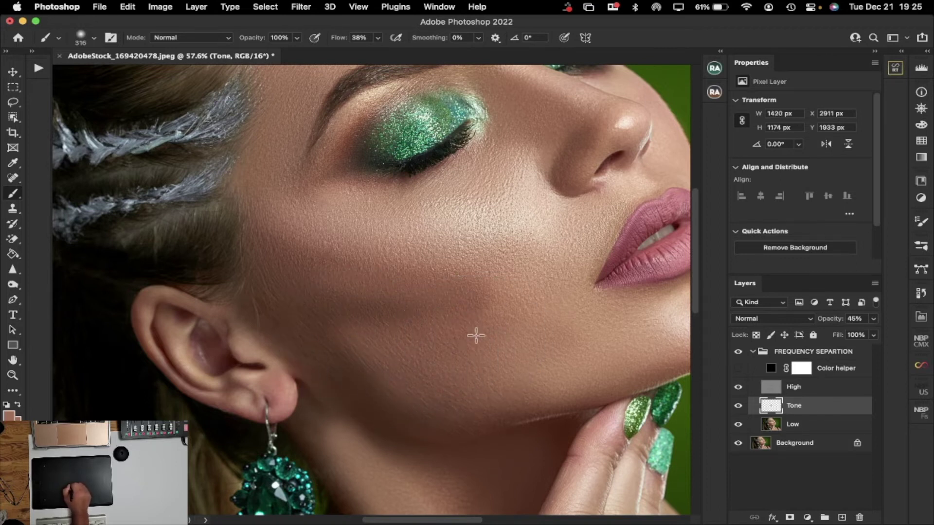
pyautogui.moveTo(436, 349)
pyautogui.mouseDown()
pyautogui.moveTo(417, 334)
pyautogui.moveTo(502, 327)
pyautogui.moveTo(506, 315)
pyautogui.moveTo(473, 326)
pyautogui.moveTo(491, 310)
pyautogui.moveTo(449, 326)
pyautogui.moveTo(501, 297)
pyautogui.moveTo(474, 279)
pyautogui.moveTo(399, 278)
pyautogui.moveTo(484, 288)
pyautogui.moveTo(395, 261)
pyautogui.moveTo(476, 299)
pyautogui.moveTo(475, 277)
pyautogui.moveTo(383, 271)
pyautogui.moveTo(479, 285)
pyautogui.moveTo(282, 234)
pyautogui.mouseUp()
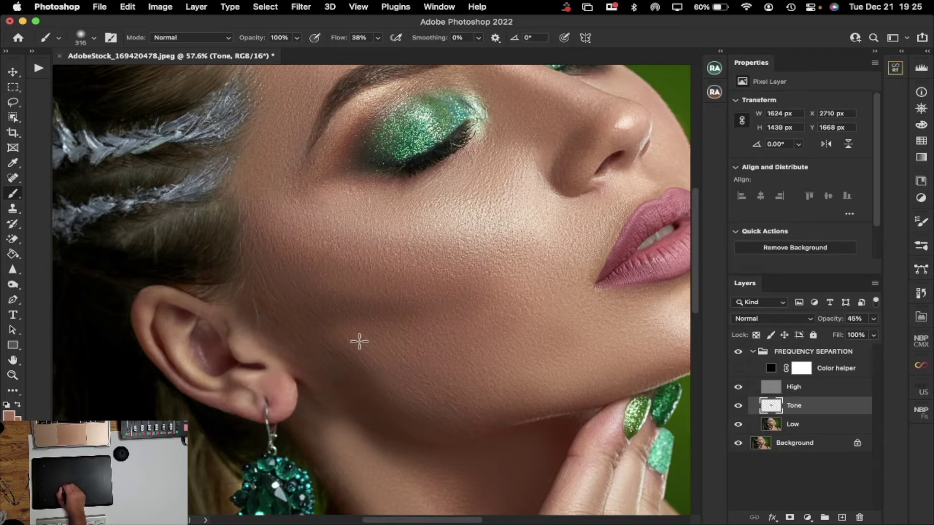
# Step: Paint the sampled skin colour over the lower cheek and along the jaw on the Tone layer
pyautogui.moveTo(415, 361); pyautogui.dragTo(536, 370)
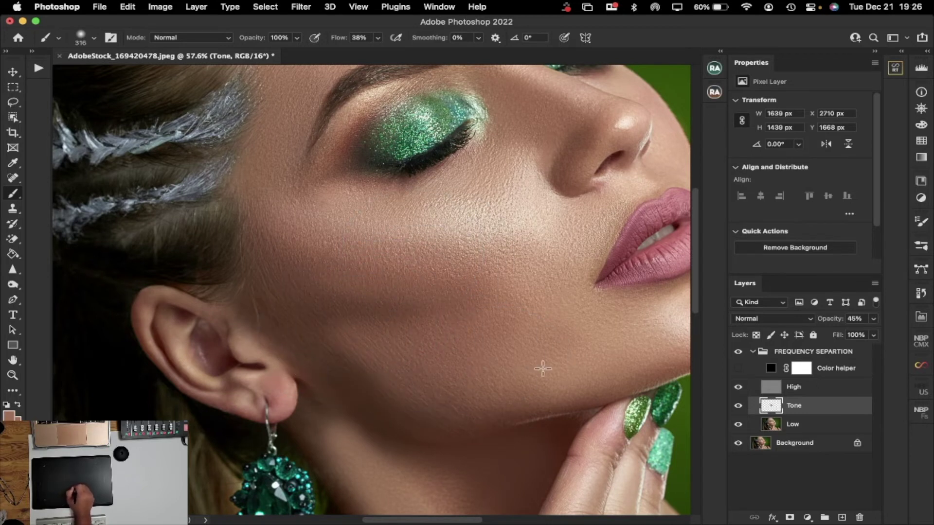
pyautogui.moveTo(371, 396)
pyautogui.mouseDown()
pyautogui.moveTo(346, 375)
pyautogui.moveTo(373, 357)
pyautogui.mouseUp()
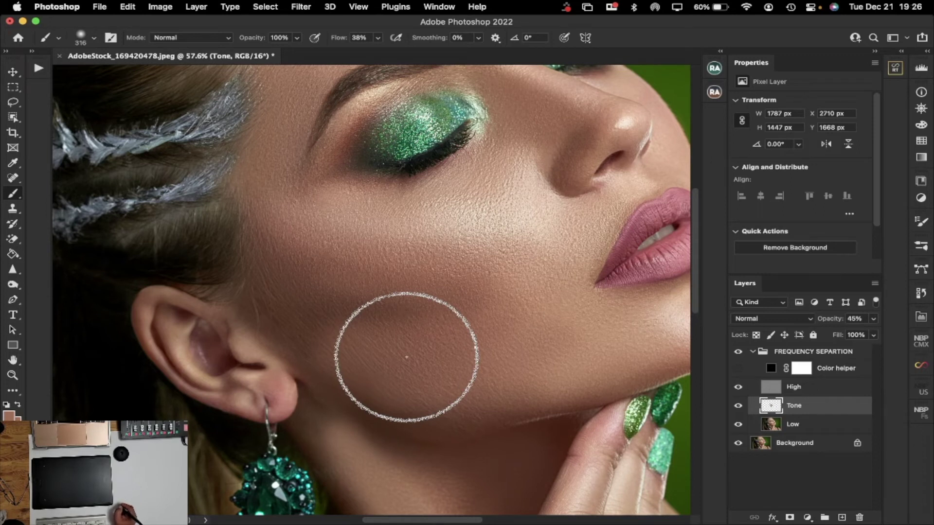
pyautogui.press('super+0')
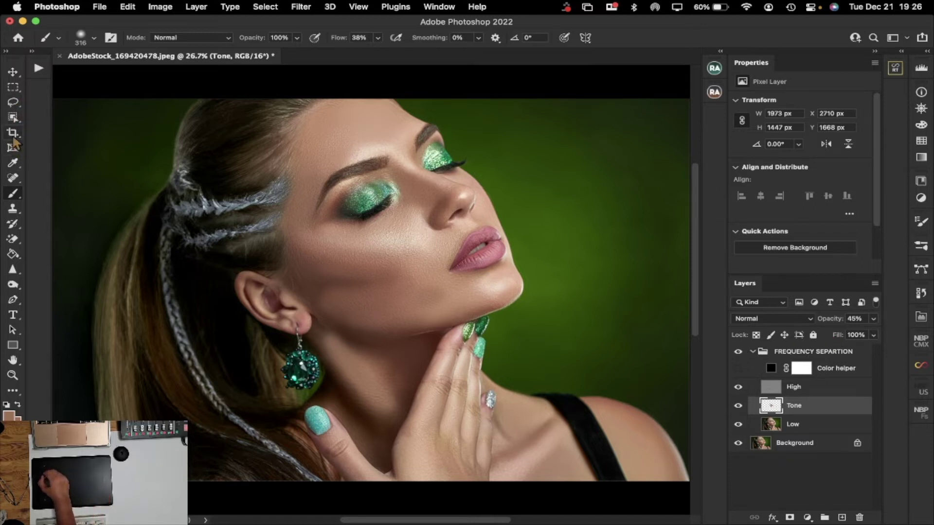
# Step: Choose the Patch tool and outline an oval of skin between the mouth corner and jawline on the Tone layer, then drop the selection
pyautogui.click(14, 101)
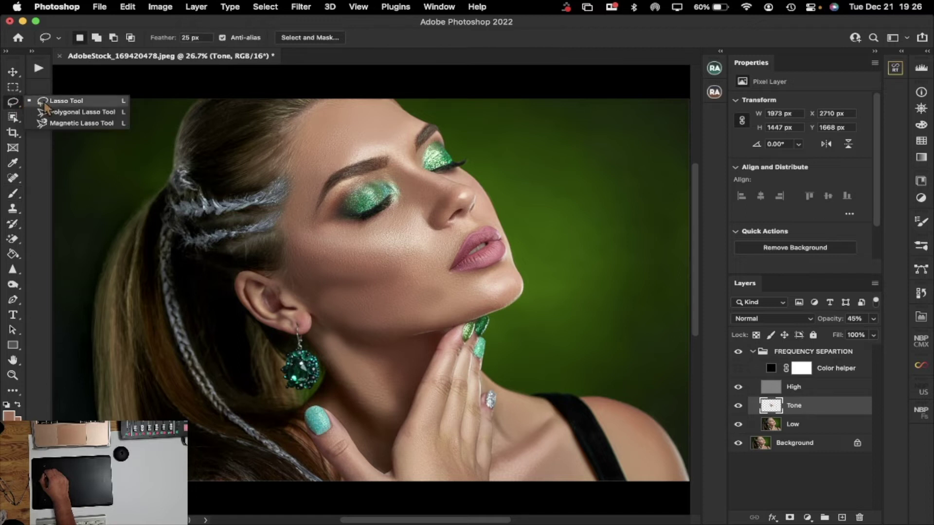
pyautogui.click(13, 178)
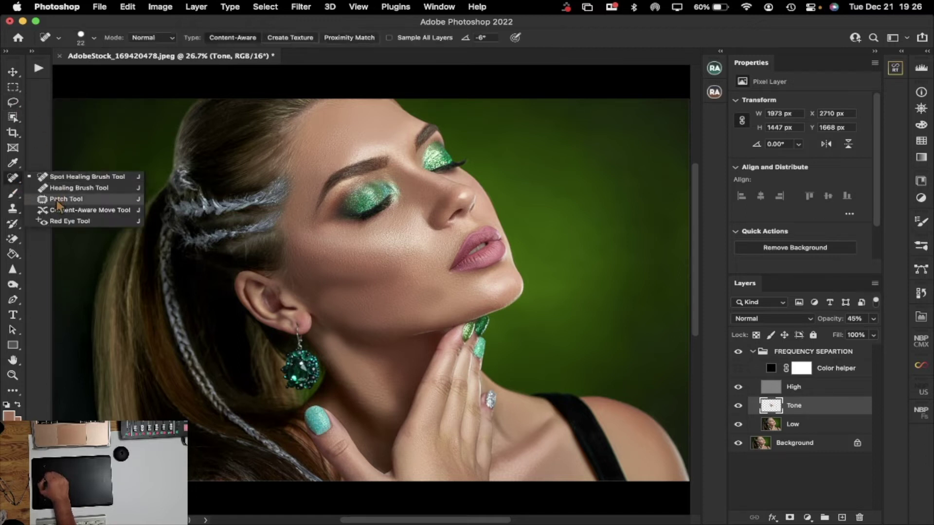
pyautogui.click(58, 200)
pyautogui.moveTo(451, 286)
pyautogui.mouseDown()
pyautogui.moveTo(417, 298)
pyautogui.moveTo(409, 311)
pyautogui.moveTo(440, 309)
pyautogui.moveTo(460, 293)
pyautogui.moveTo(444, 308)
pyautogui.moveTo(431, 279)
pyautogui.moveTo(442, 281)
pyautogui.mouseUp()
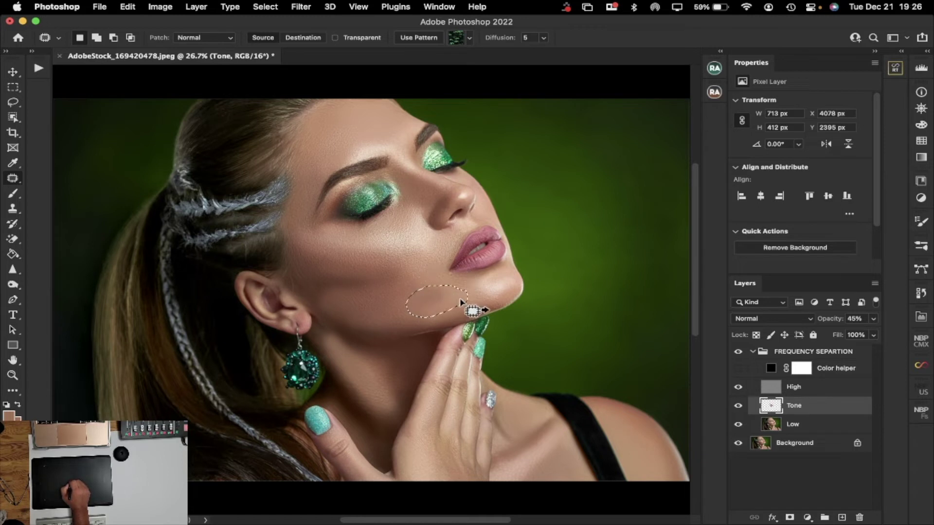
pyautogui.press('super+d')
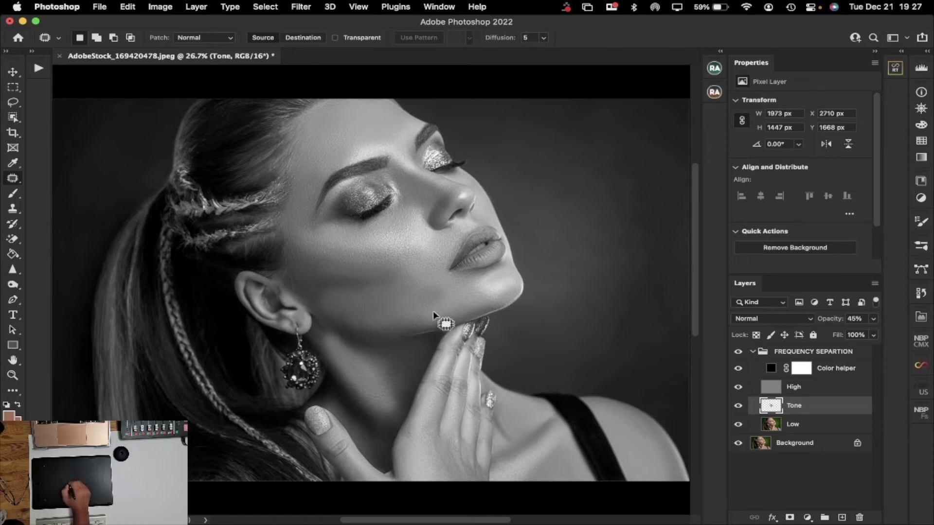
# Step: Collapse the FREQUENCY SEPARTION group, stamp it to a merged copy with Color helper still on, and hide that copy
pyautogui.click(753, 352)
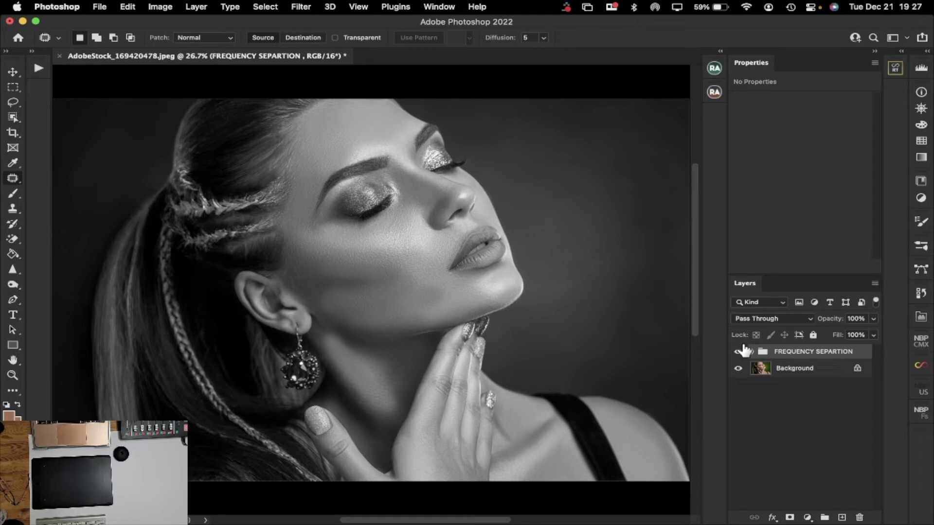
pyautogui.press('super+alt+e')
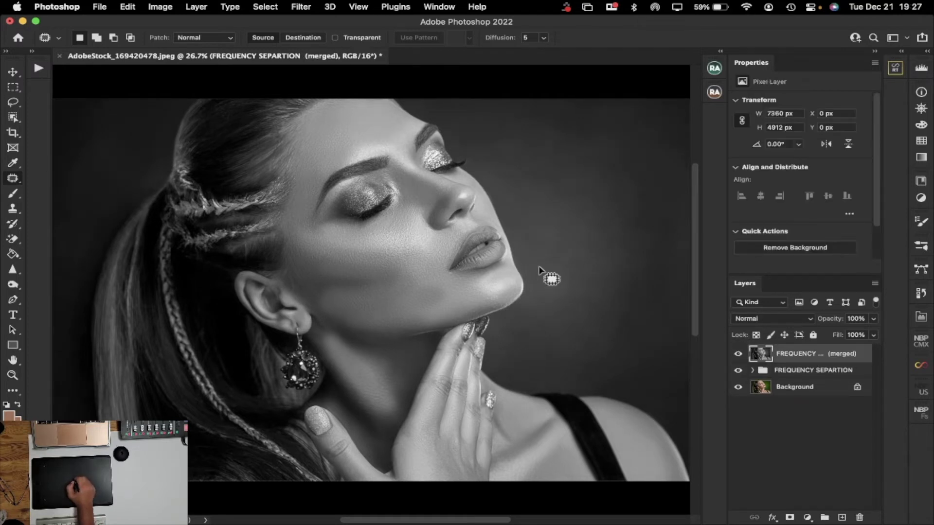
pyautogui.click(738, 353)
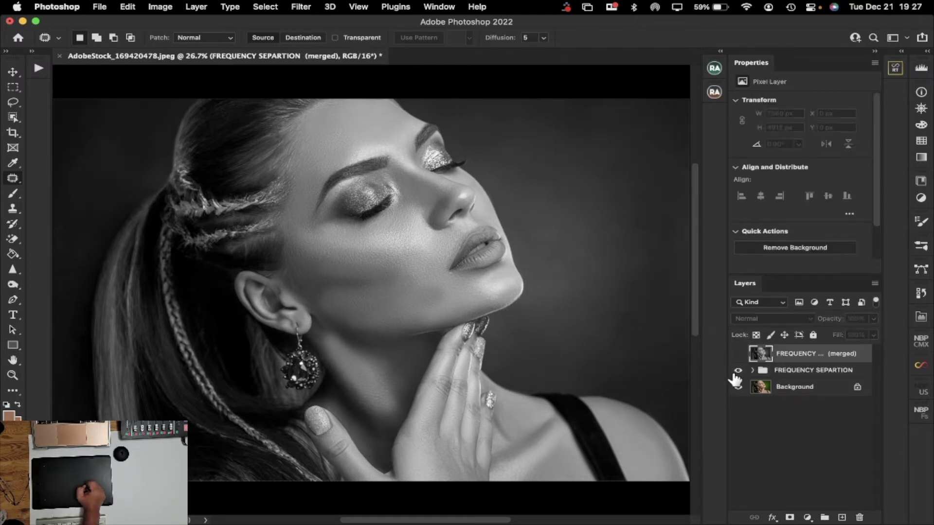
# Step: Check the image without the FREQUENCY SEPARTION group, expand the group and hide its Color helper layer
pyautogui.click(739, 372)
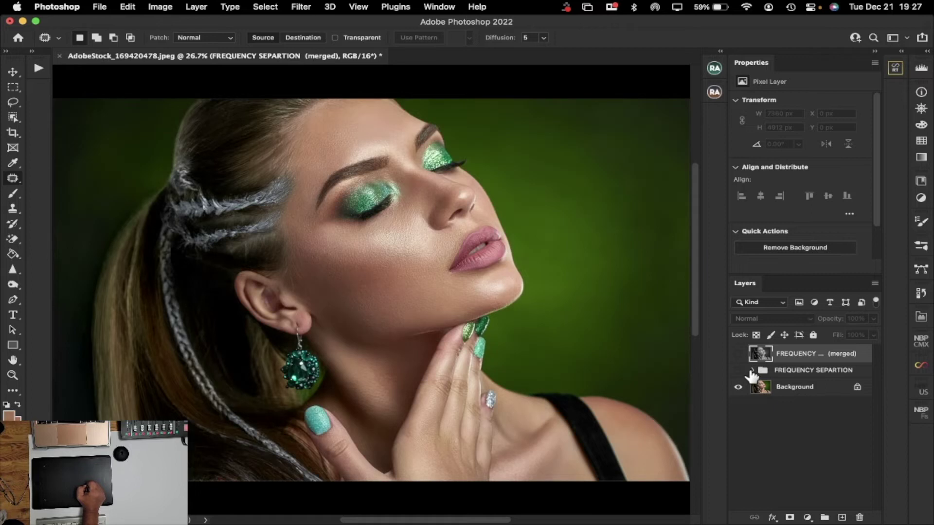
pyautogui.click(753, 370)
pyautogui.click(738, 387)
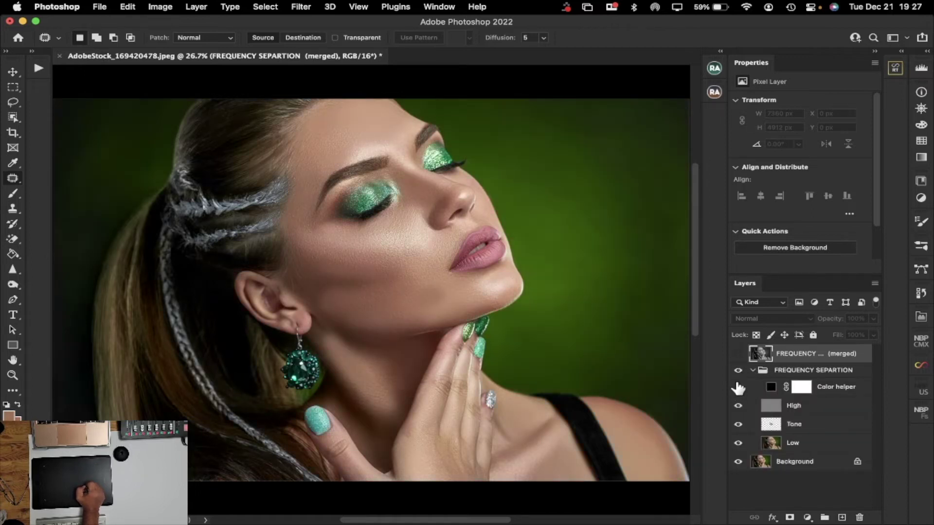
# Step: Delete the black-and-white merged layer and stamp a new full-colour merged layer above the FREQUENCY SEPARTION group
pyautogui.click(738, 354)
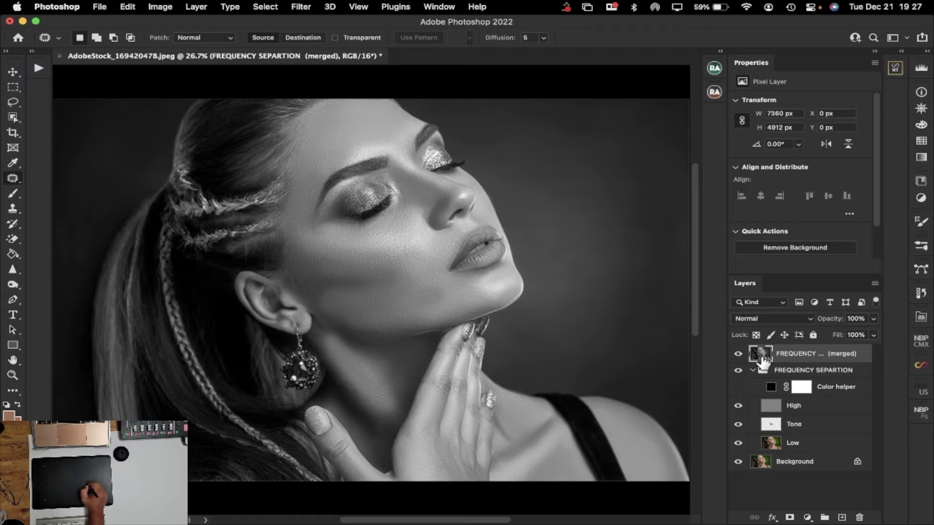
pyautogui.moveTo(757, 360); pyautogui.dragTo(862, 517)
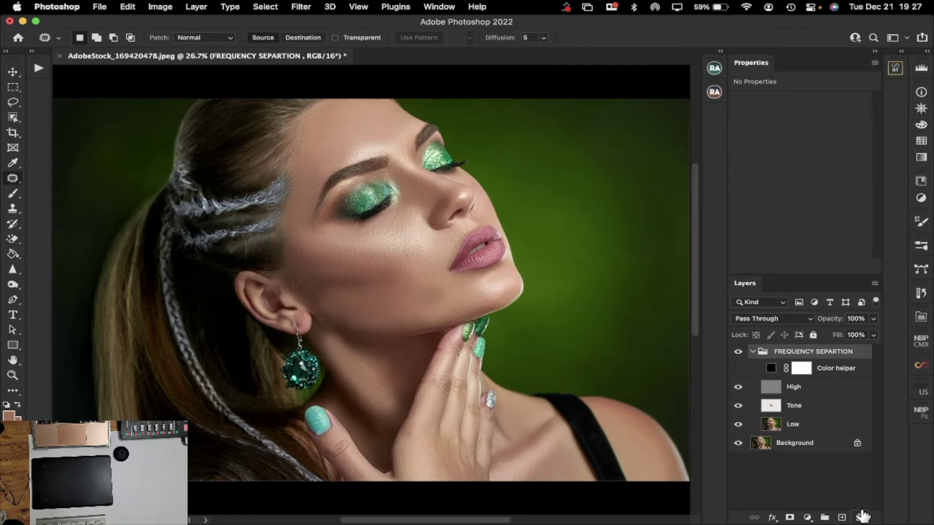
pyautogui.press('super+alt+shift+e')
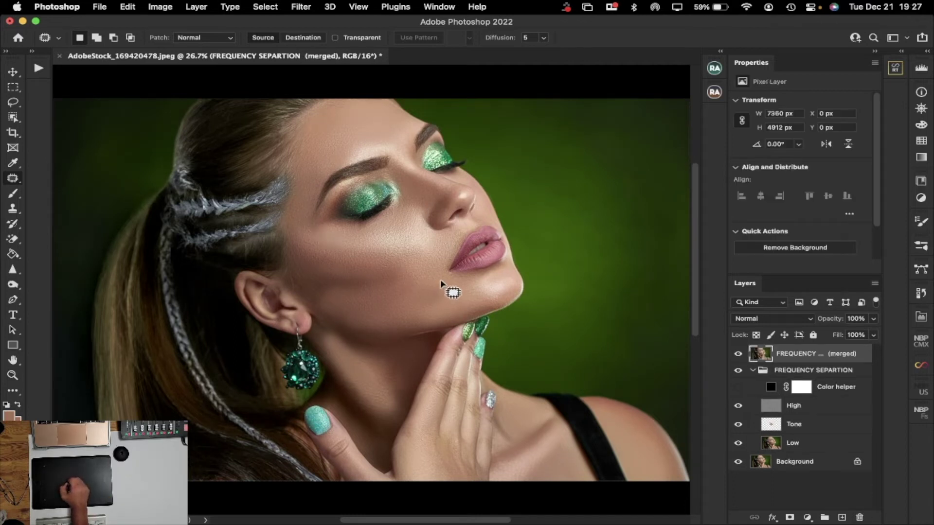
# Step: Use the Patch tool on the merged layer to work on the skin just below the mouth corner, deselecting after each patch
pyautogui.moveTo(441, 281)
pyautogui.mouseDown()
pyautogui.moveTo(409, 288)
pyautogui.moveTo(403, 302)
pyautogui.moveTo(417, 310)
pyautogui.moveTo(452, 299)
pyautogui.moveTo(450, 291)
pyautogui.moveTo(445, 298)
pyautogui.moveTo(470, 298)
pyautogui.mouseUp()
pyautogui.hotkey('ctrl', 'd')
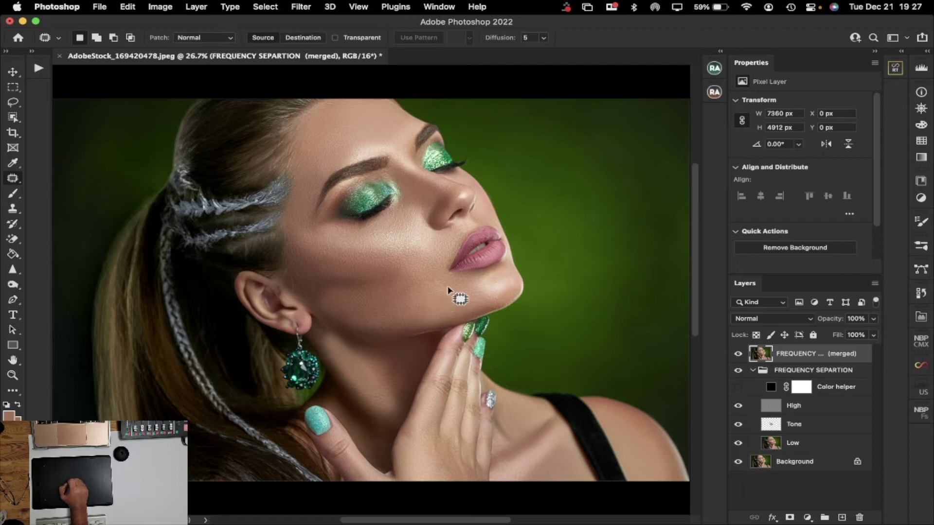
pyautogui.moveTo(456, 291); pyautogui.dragTo(462, 295)
pyautogui.press('super+d')
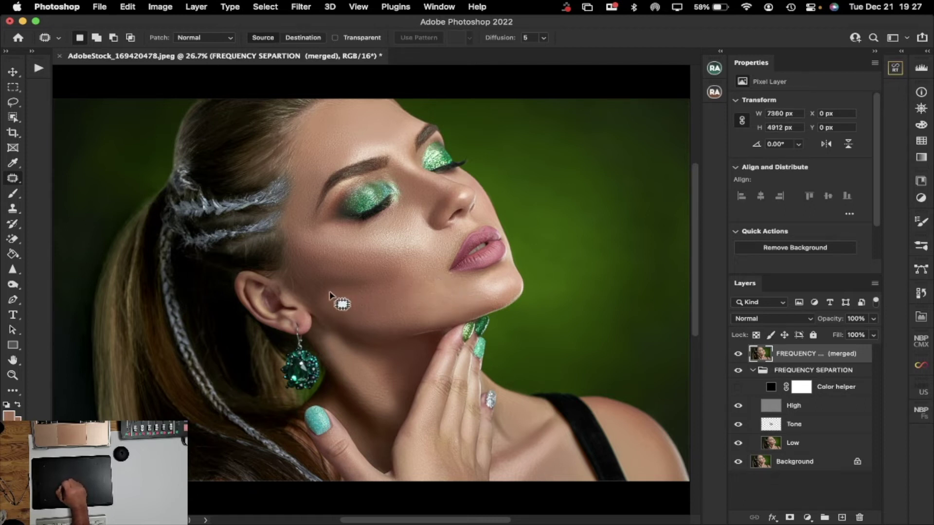
# Step: Patch the uneven skin across the cheek between the ear and the mouth on the merged layer, then clear the selection
pyautogui.moveTo(333, 292)
pyautogui.mouseDown()
pyautogui.moveTo(307, 290)
pyautogui.moveTo(328, 318)
pyautogui.moveTo(347, 324)
pyautogui.moveTo(334, 303)
pyautogui.moveTo(369, 327)
pyautogui.mouseUp()
pyautogui.moveTo(353, 317); pyautogui.dragTo(370, 315)
pyautogui.hotkey('ctrl', 'd')
pyautogui.moveTo(449, 278)
pyautogui.mouseDown()
pyautogui.moveTo(402, 292)
pyautogui.moveTo(401, 307)
pyautogui.moveTo(451, 303)
pyautogui.moveTo(460, 284)
pyautogui.moveTo(389, 307)
pyautogui.mouseUp()
pyautogui.hotkey('ctrl', 'd')
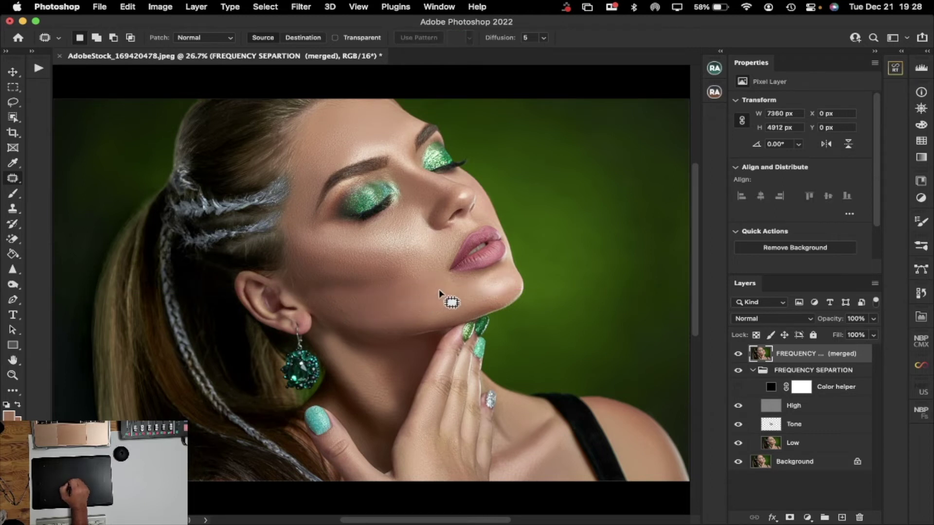
# Step: Patch small areas beside the mouth corner on the merged layer, clear the selection and collapse the FREQUENCY SEPARTION group
pyautogui.moveTo(462, 284)
pyautogui.mouseDown()
pyautogui.moveTo(442, 273)
pyautogui.moveTo(460, 298)
pyautogui.mouseUp()
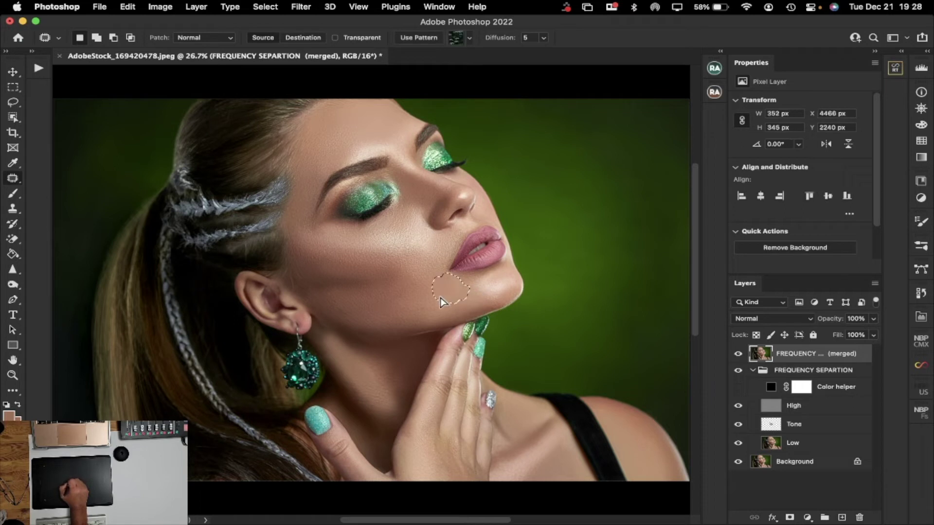
pyautogui.hotkey('ctrl', 'd')
pyautogui.moveTo(412, 293)
pyautogui.mouseDown()
pyautogui.moveTo(390, 295)
pyautogui.moveTo(378, 310)
pyautogui.moveTo(437, 304)
pyautogui.moveTo(425, 293)
pyautogui.moveTo(414, 304)
pyautogui.moveTo(427, 276)
pyautogui.mouseUp()
pyautogui.press('super+d')
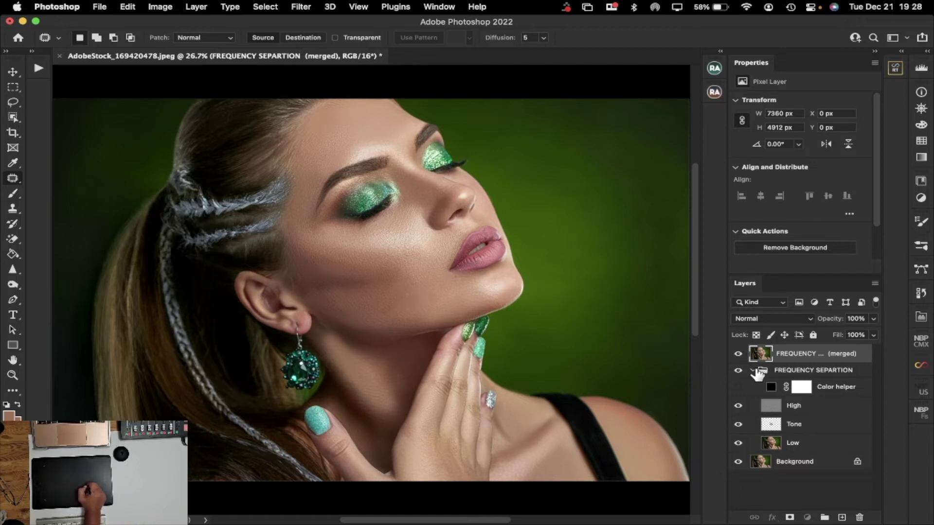
pyautogui.click(752, 371)
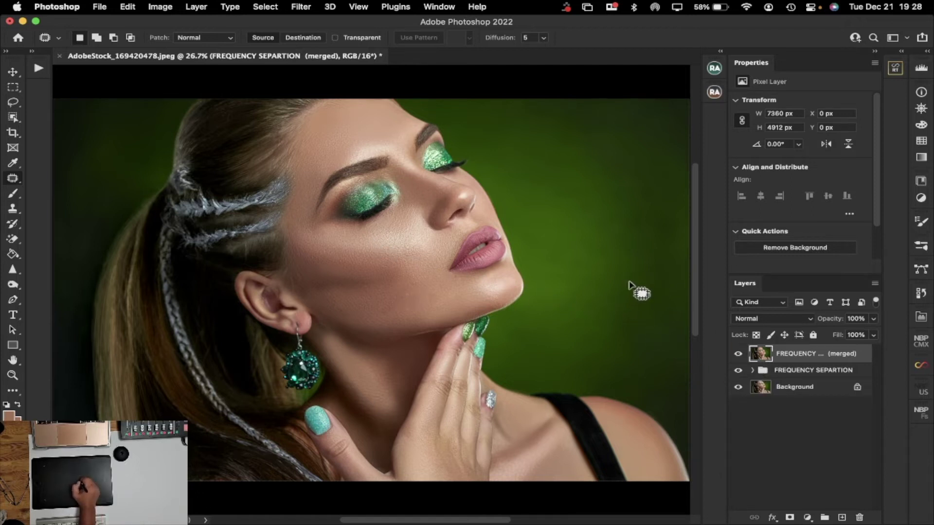
# Step: Sample a skin colour from below the mouth corner and set the regular Brush to 16% opacity
pyautogui.click(18, 371)
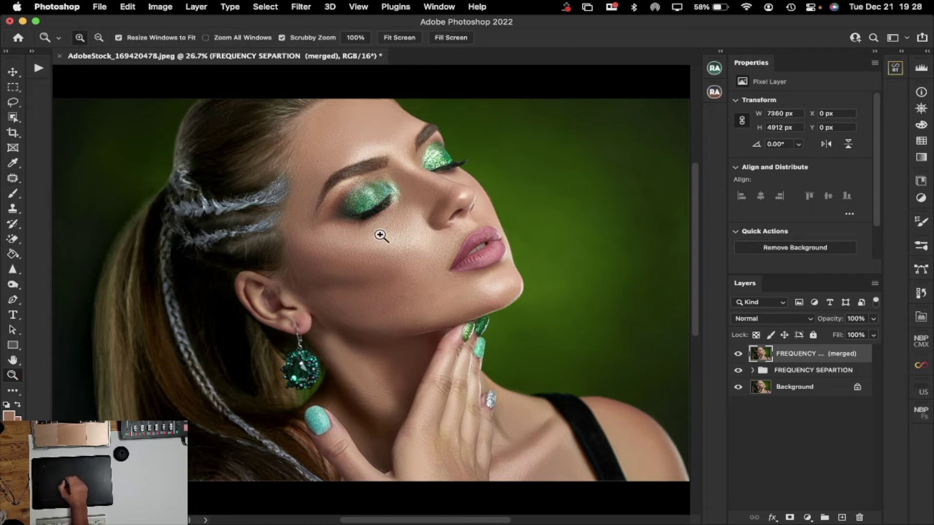
pyautogui.moveTo(384, 236); pyautogui.dragTo(418, 254)
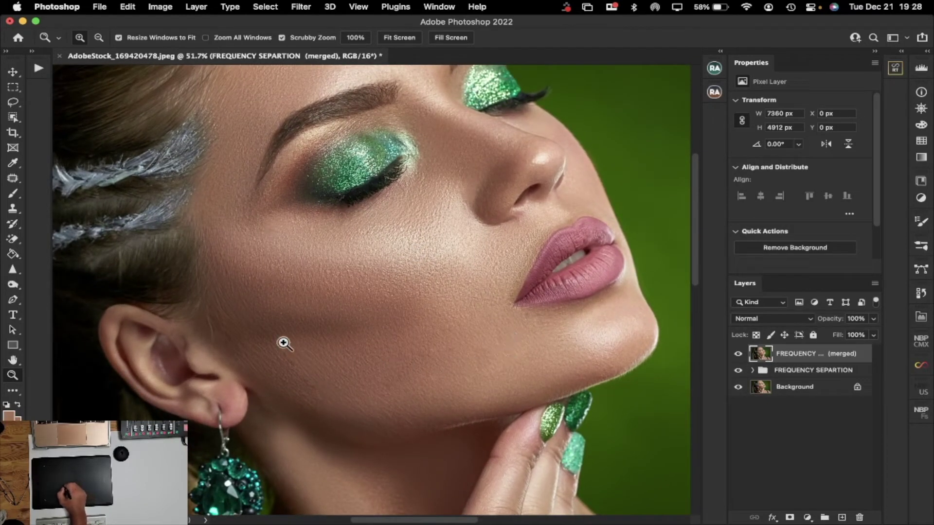
pyautogui.click(17, 165)
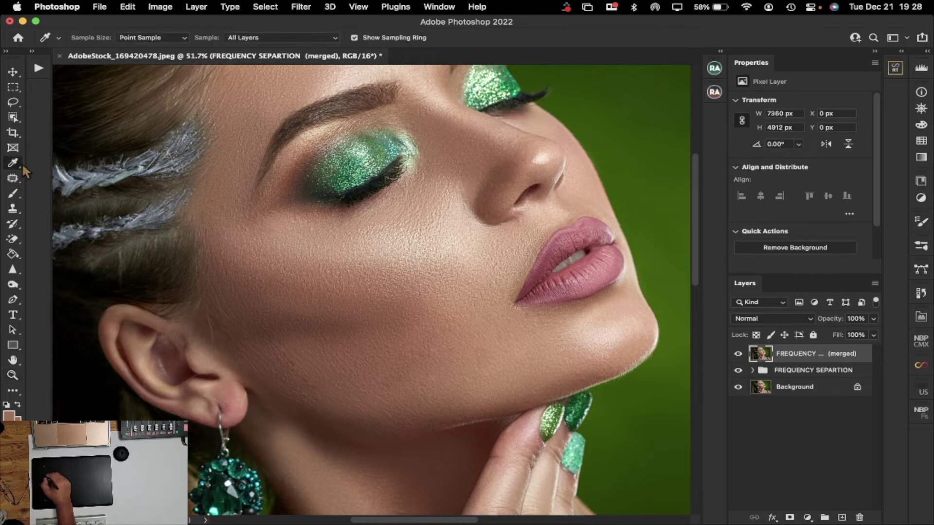
pyautogui.click(495, 332)
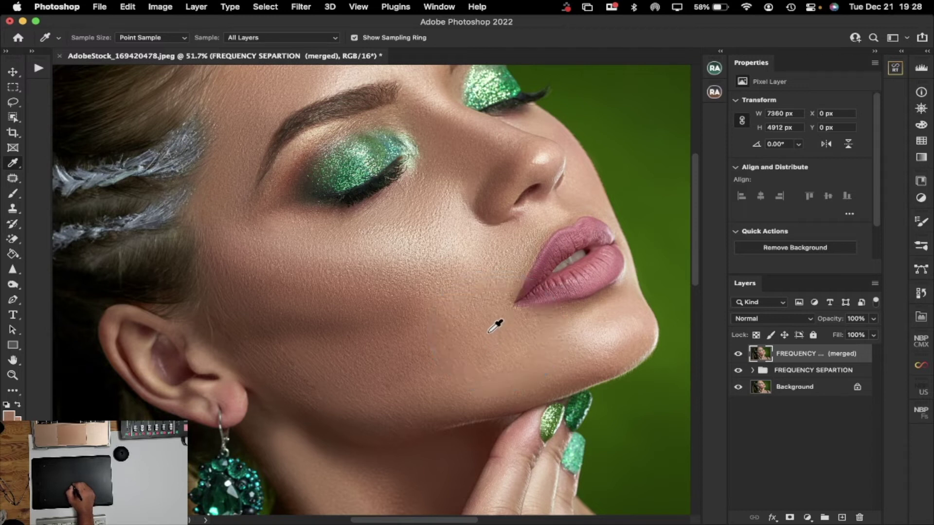
pyautogui.click(18, 195)
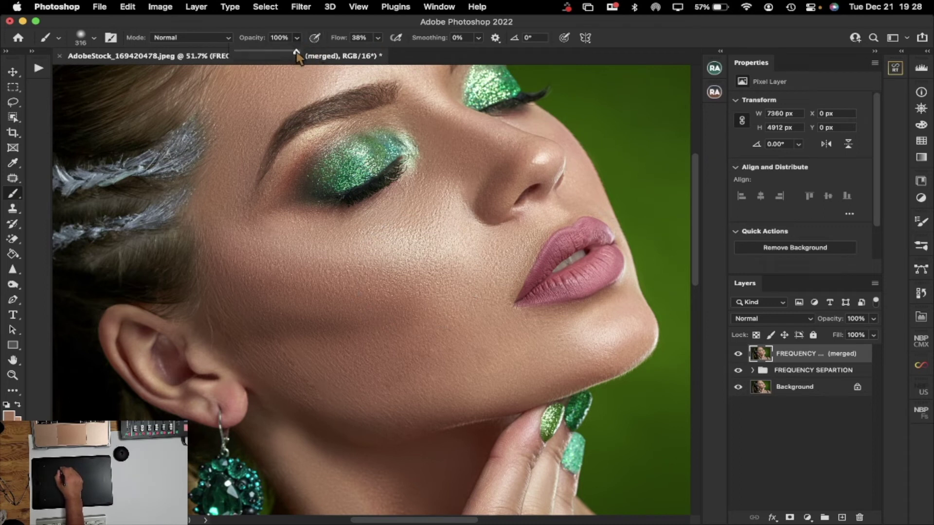
pyautogui.moveTo(249, 57); pyautogui.dragTo(247, 57)
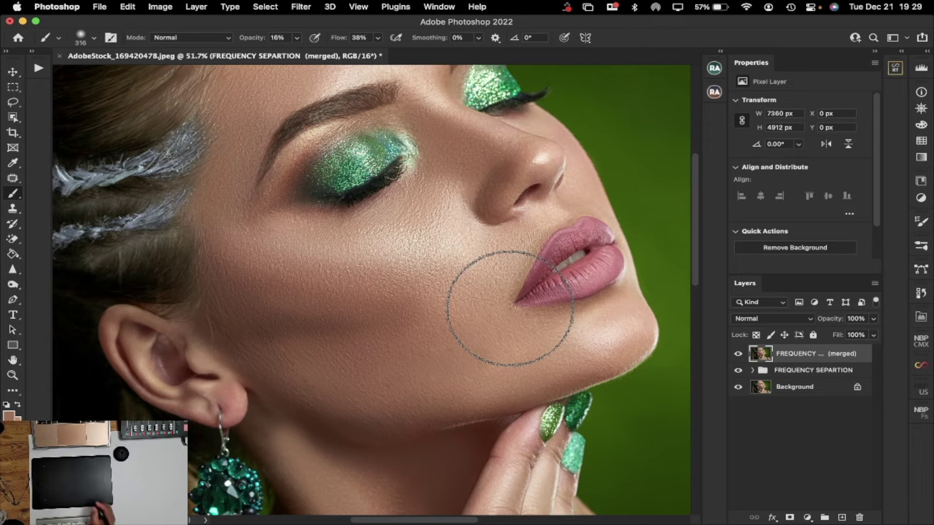
# Step: Lasso the lower cheek on the merged layer, from below the cheekbone along the jaw to the chin
pyautogui.press('super+0')
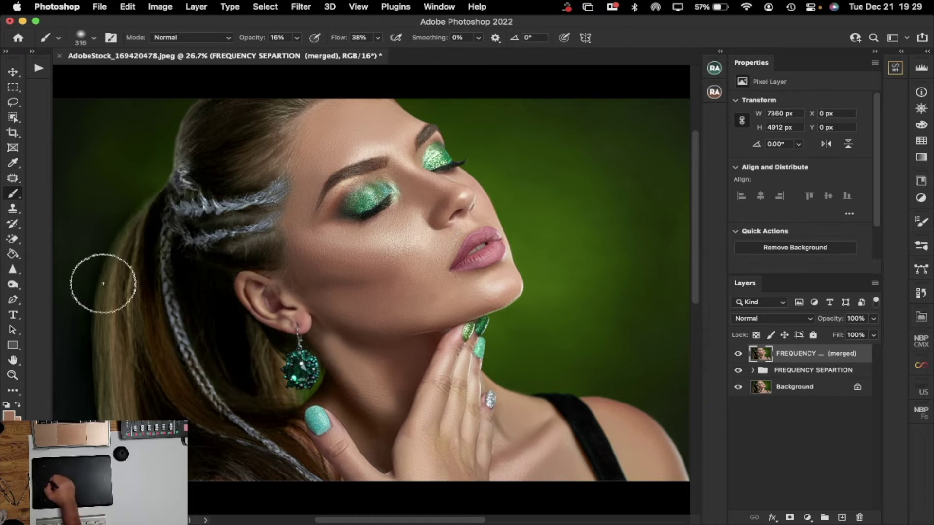
pyautogui.click(12, 376)
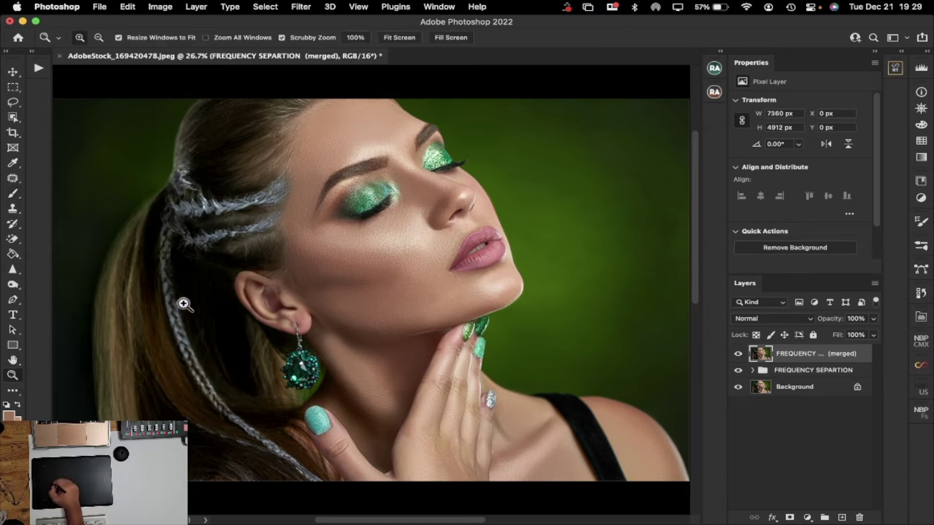
pyautogui.moveTo(364, 210); pyautogui.dragTo(418, 240)
pyautogui.scroll(10, 692, 186)
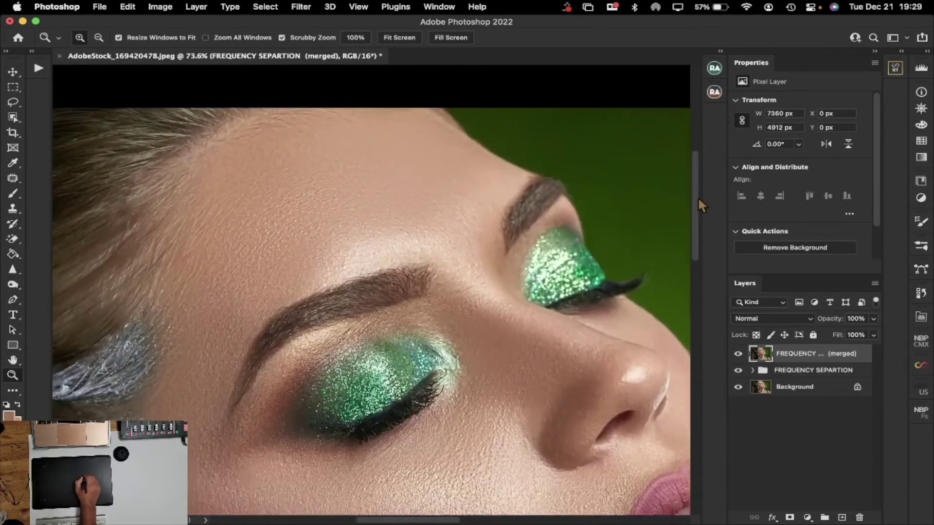
pyautogui.moveTo(699, 200); pyautogui.dragTo(702, 266)
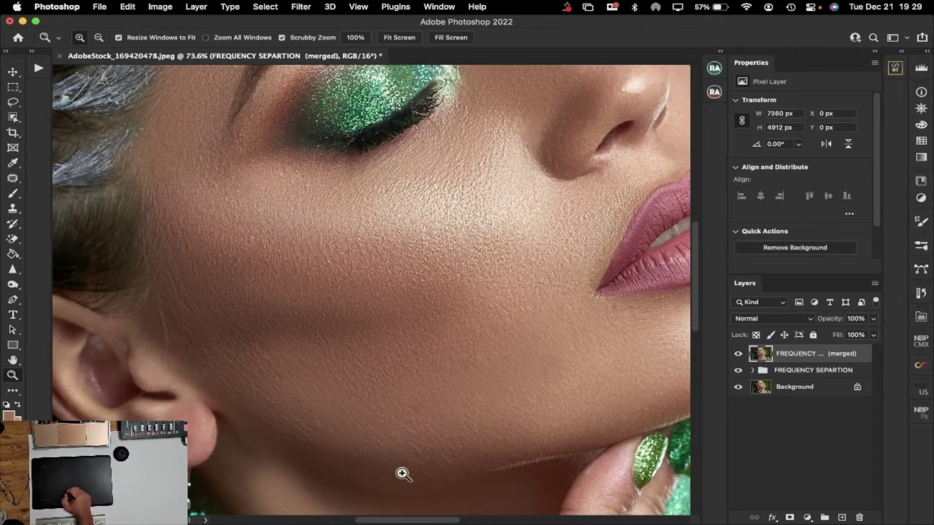
pyautogui.moveTo(410, 521); pyautogui.dragTo(467, 520)
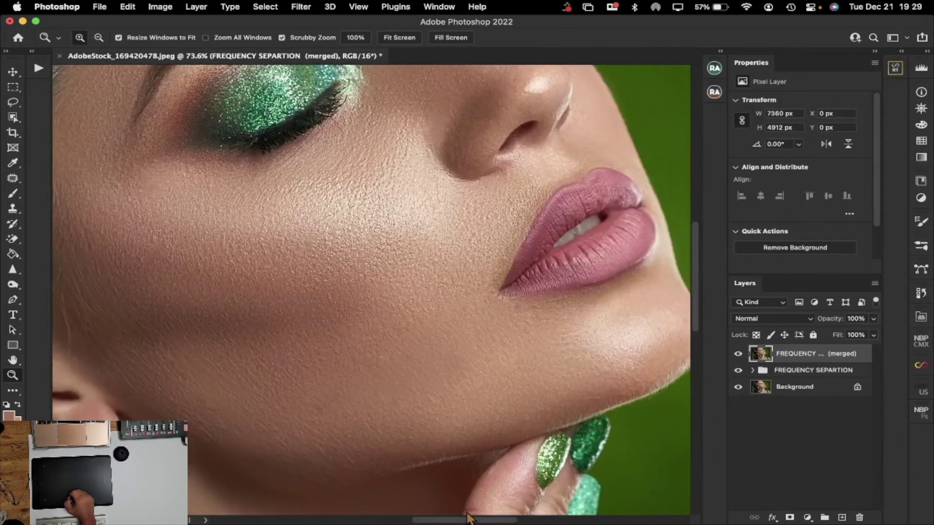
pyautogui.click(15, 103)
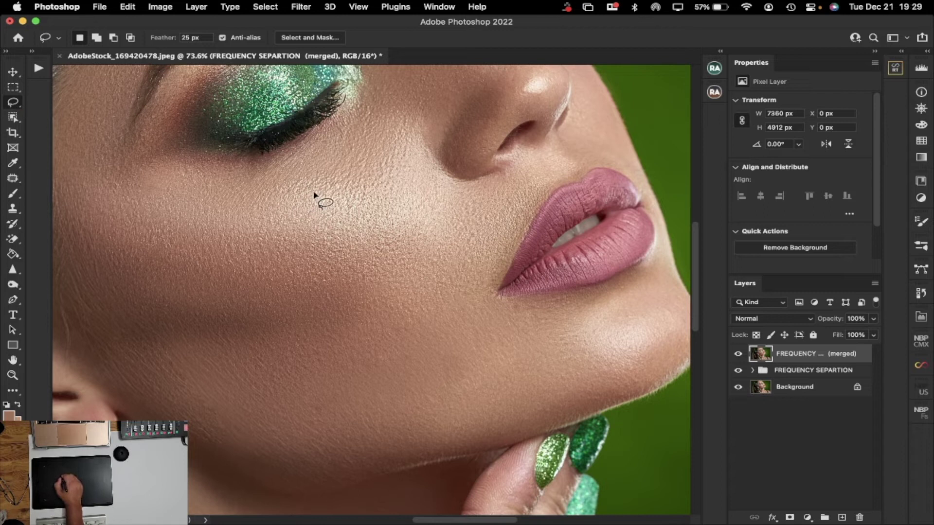
pyautogui.moveTo(343, 284); pyautogui.dragTo(128, 301)
pyautogui.moveTo(107, 344)
pyautogui.mouseDown()
pyautogui.moveTo(124, 385)
pyautogui.moveTo(164, 409)
pyautogui.moveTo(217, 430)
pyautogui.moveTo(343, 454)
pyautogui.moveTo(506, 428)
pyautogui.moveTo(596, 390)
pyautogui.moveTo(602, 358)
pyautogui.moveTo(551, 337)
pyautogui.moveTo(412, 285)
pyautogui.moveTo(335, 278)
pyautogui.mouseUp()
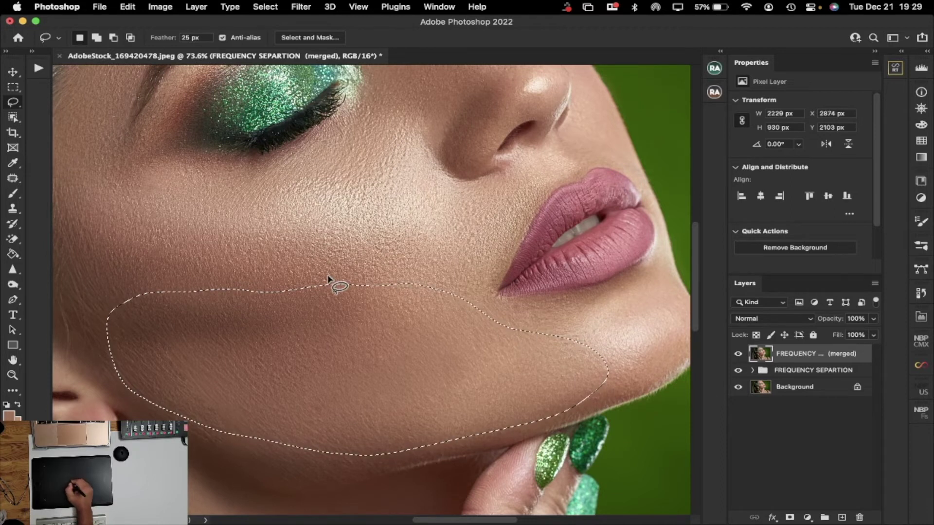
# Step: Apply a Gaussian Blur with a 3.2 px radius to the selected lower cheek, then clear the selection
pyautogui.click(299, 7)
pyautogui.moveTo(348, 181)
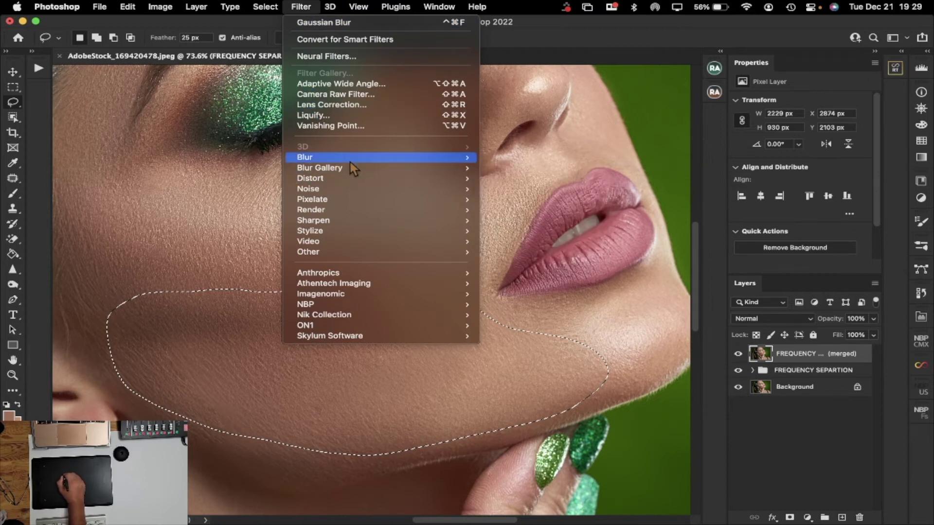
pyautogui.moveTo(381, 159)
pyautogui.click(557, 197)
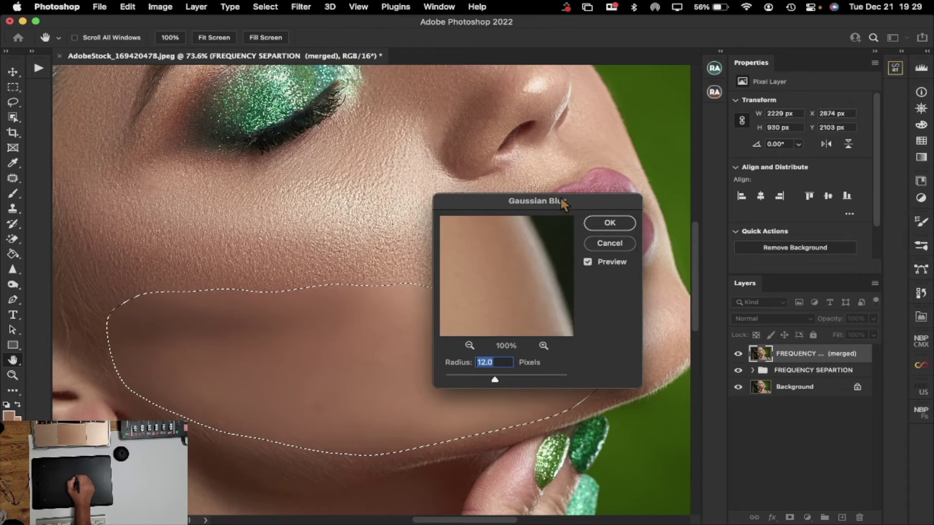
pyautogui.moveTo(579, 197); pyautogui.dragTo(706, 143)
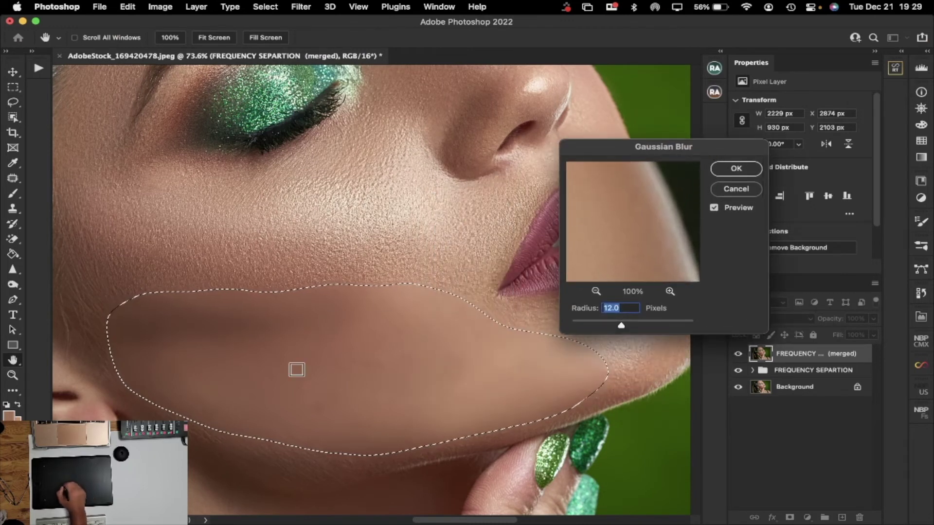
pyautogui.moveTo(621, 325); pyautogui.dragTo(619, 326)
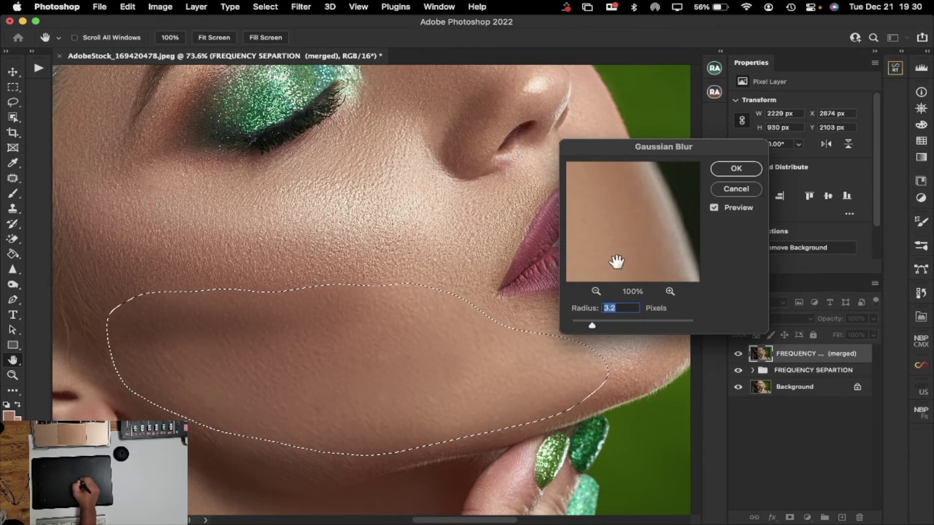
pyautogui.click(734, 170)
pyautogui.press('l')
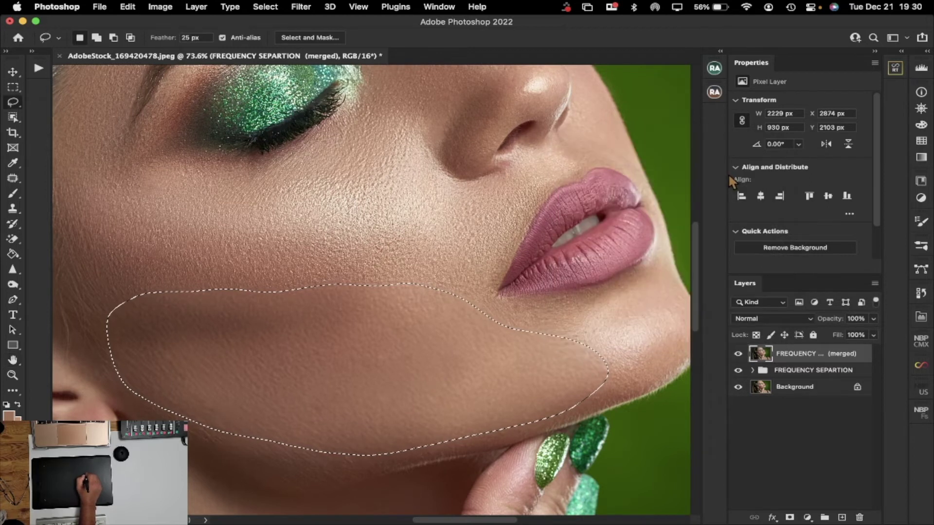
pyautogui.hotkey('ctrl', 'd')
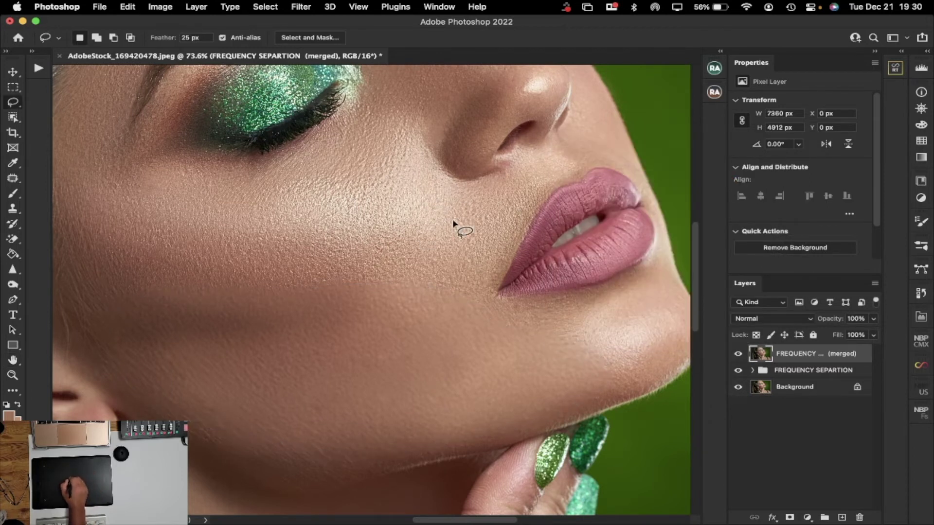
# Step: Lasso the upper cheek between the closed eye and the mouth corner, repeat the Gaussian Blur on it and clear the selection
pyautogui.moveTo(521, 204); pyautogui.dragTo(490, 263)
pyautogui.moveTo(379, 282)
pyautogui.mouseDown()
pyautogui.moveTo(236, 266)
pyautogui.moveTo(159, 246)
pyautogui.moveTo(120, 233)
pyautogui.moveTo(127, 196)
pyautogui.moveTo(345, 143)
pyautogui.moveTo(391, 149)
pyautogui.moveTo(519, 203)
pyautogui.mouseUp()
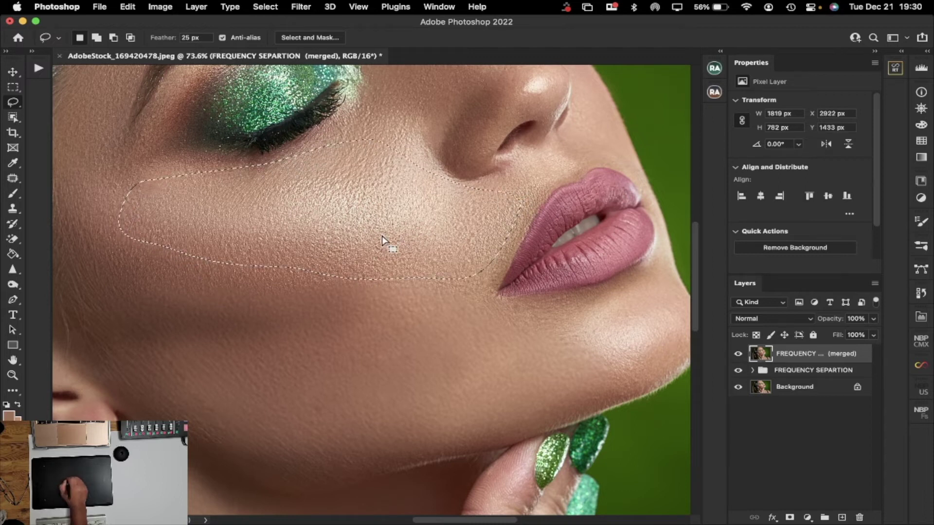
pyautogui.rightClick(360, 201)
pyautogui.click(341, 204)
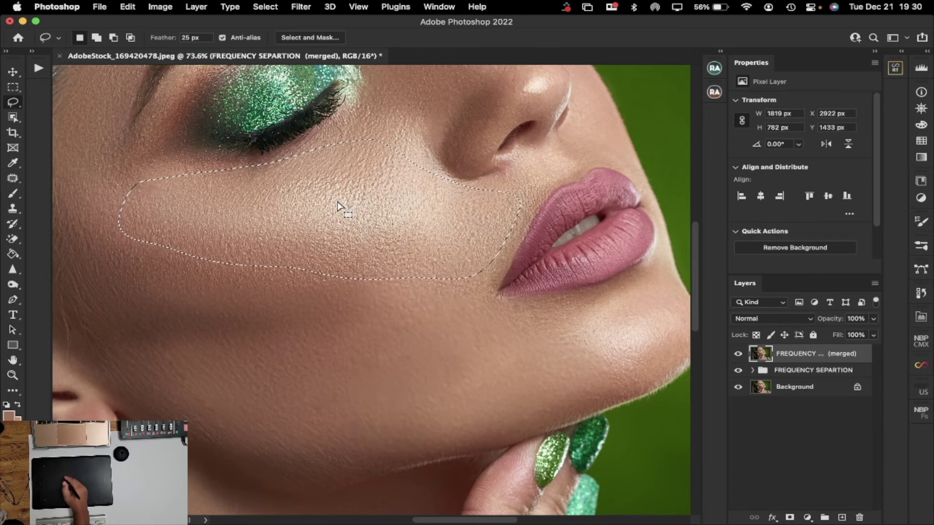
pyautogui.rightClick(362, 217)
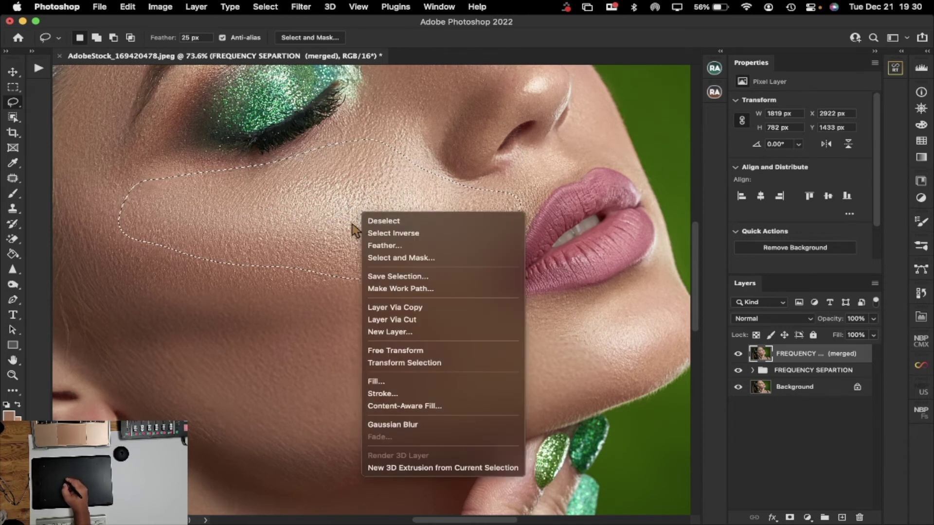
pyautogui.click(412, 426)
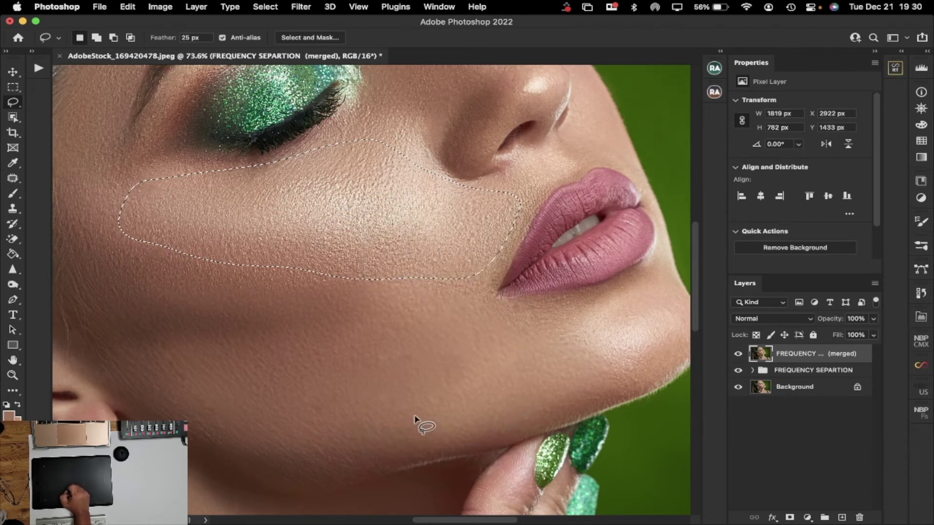
pyautogui.press('cmd+d')
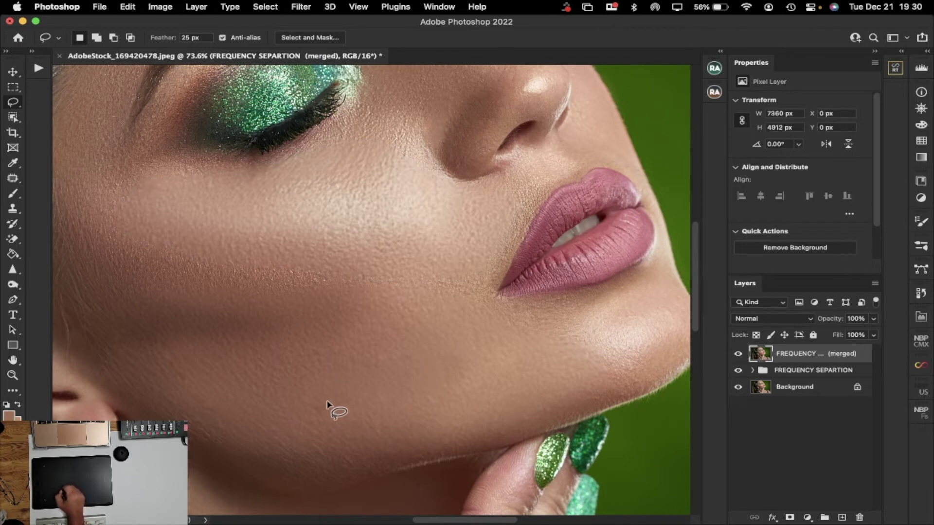
# Step: Run the ROME DODGE & BURN 2021 action, fit the whole image in view and collapse the list of actions
pyautogui.moveTo(693, 260); pyautogui.dragTo(711, 205)
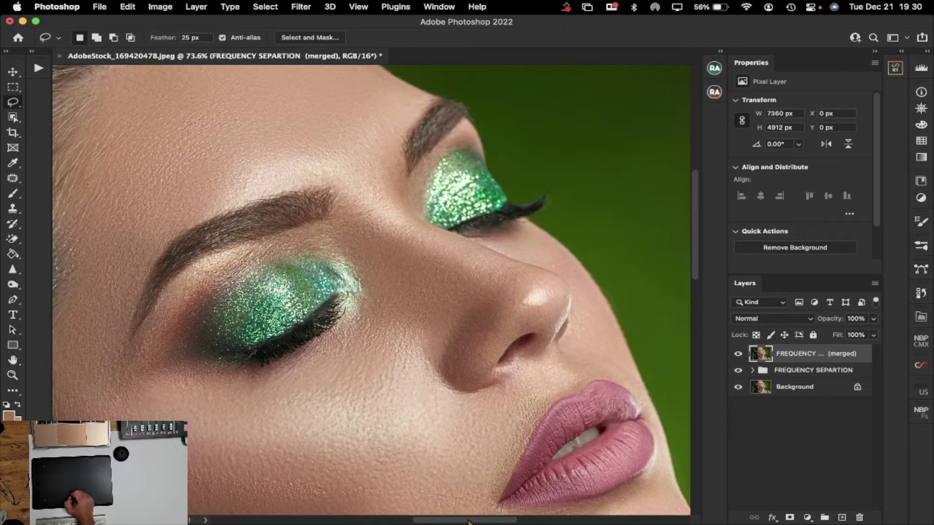
pyautogui.moveTo(469, 520)
pyautogui.mouseDown()
pyautogui.moveTo(420, 520)
pyautogui.moveTo(463, 519)
pyautogui.mouseUp()
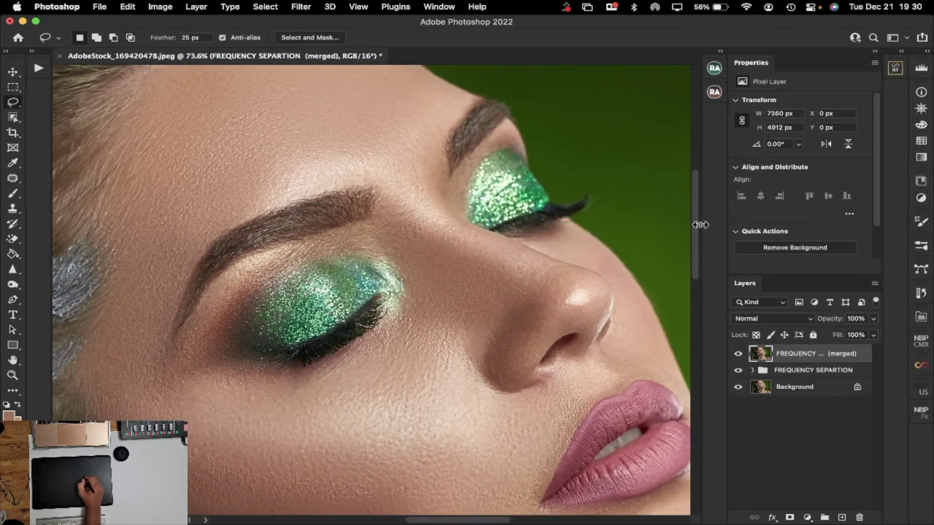
pyautogui.moveTo(696, 216); pyautogui.dragTo(708, 239)
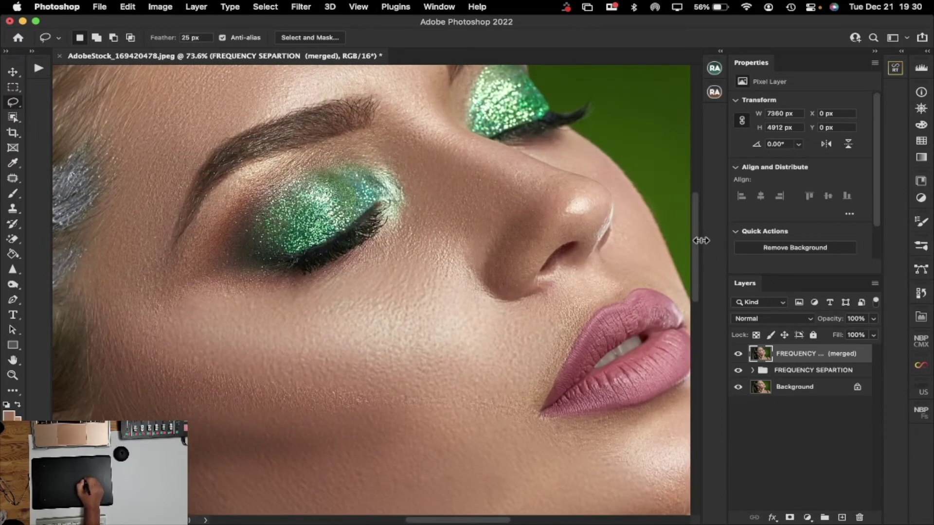
pyautogui.click(739, 370)
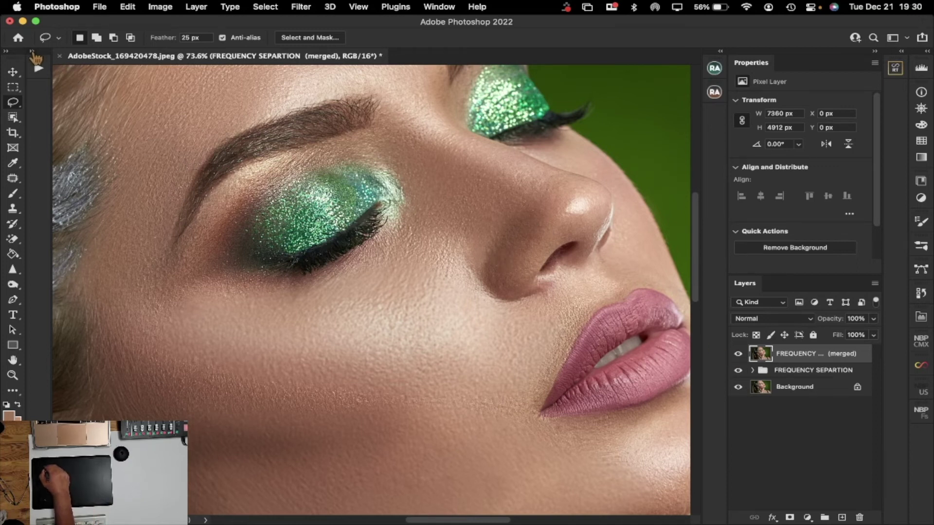
pyautogui.click(38, 67)
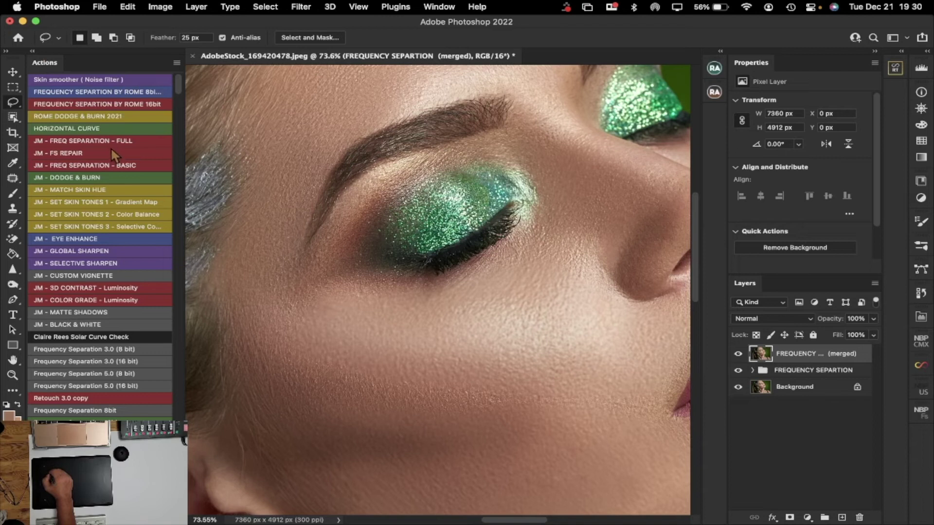
pyautogui.click(104, 117)
pyautogui.click(505, 294)
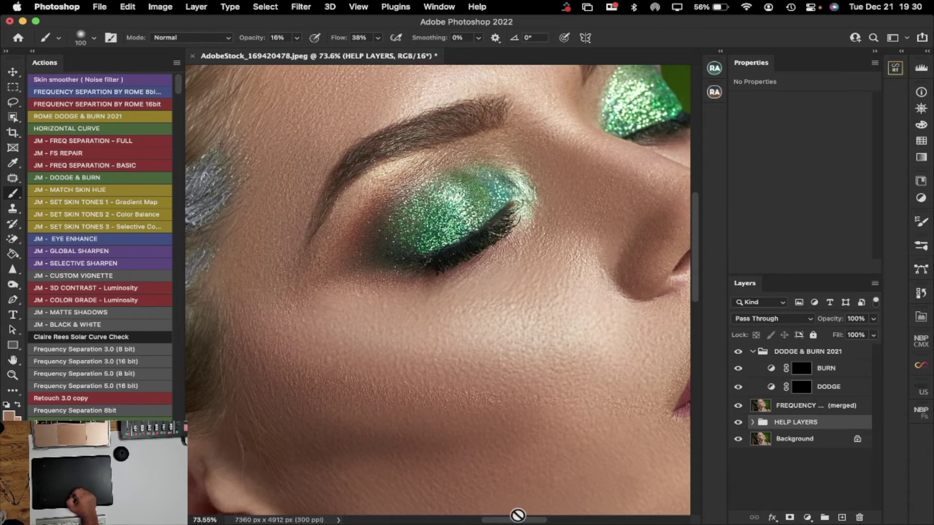
pyautogui.click(511, 497)
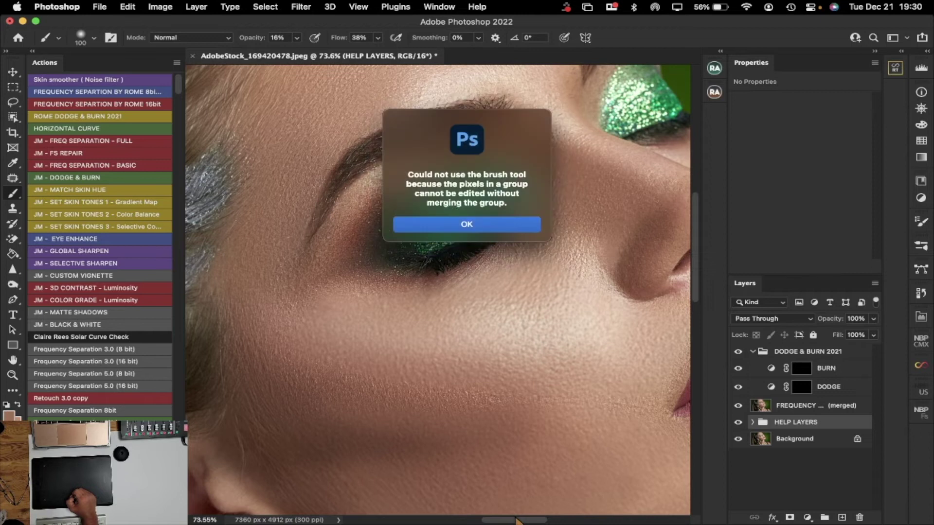
pyautogui.click(507, 226)
pyautogui.moveTo(500, 520); pyautogui.dragTo(517, 456)
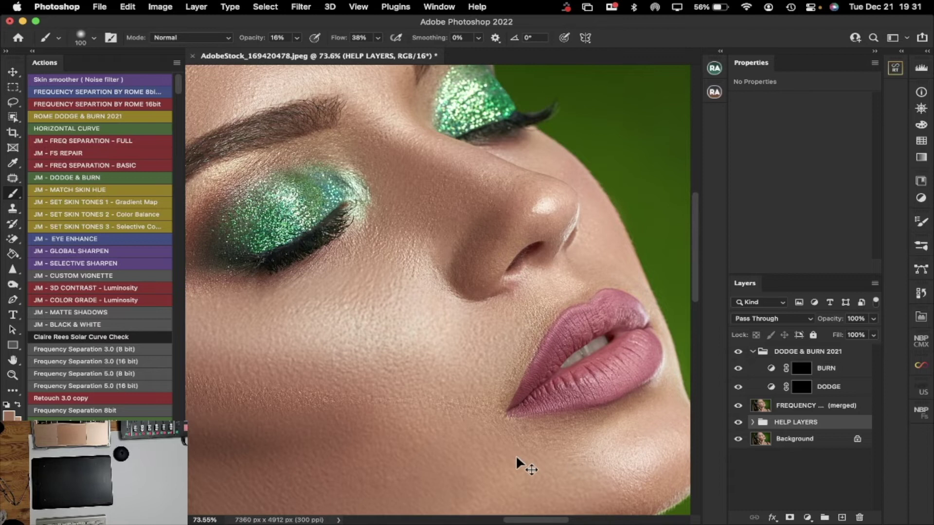
pyautogui.press('super+0')
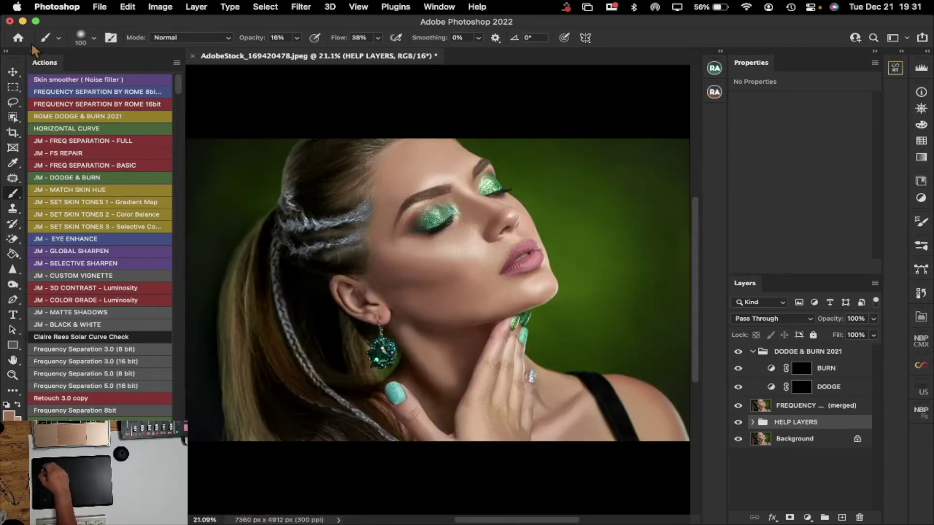
pyautogui.doubleClick(33, 57)
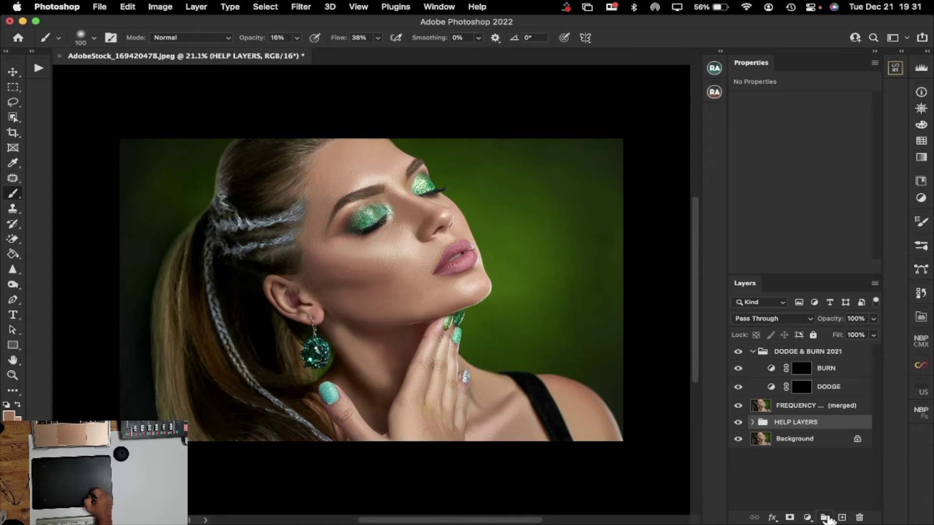
# Step: Add a Black & White adjustment layer and place it above the DODGE & BURN 2021 group
pyautogui.click(809, 518)
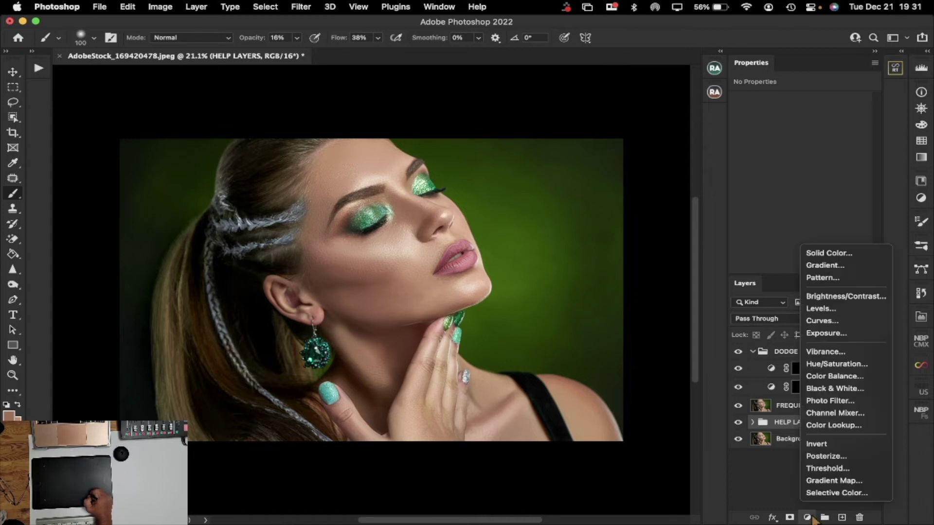
pyautogui.click(823, 389)
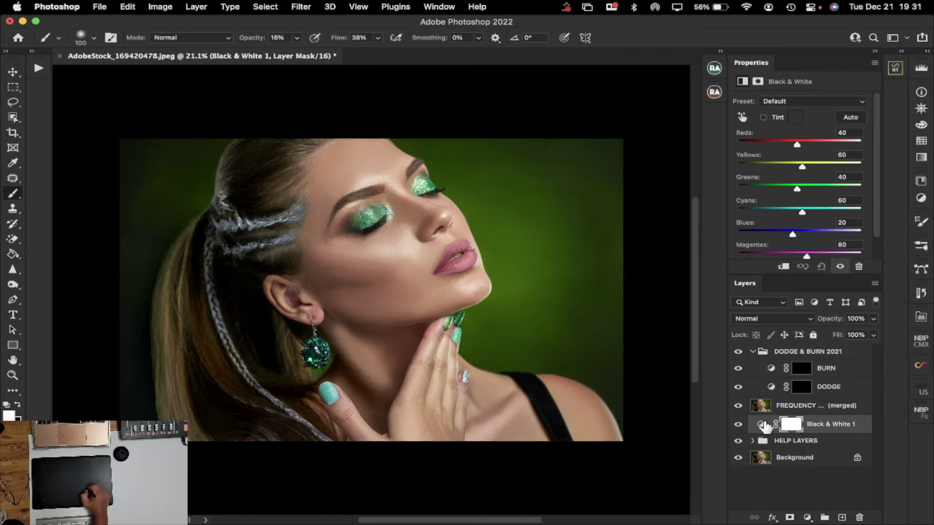
pyautogui.moveTo(765, 427); pyautogui.dragTo(760, 344)
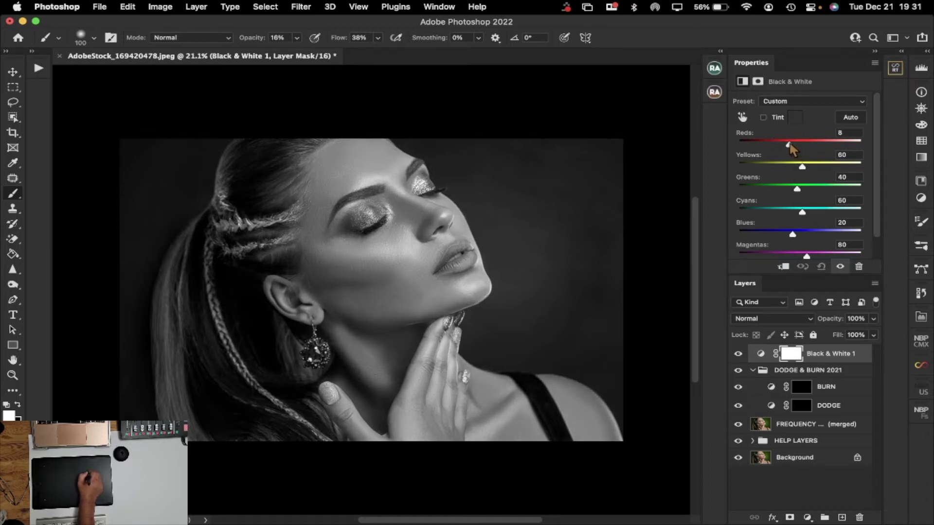
# Step: Set the Black & White adjustment's Reds to -26 and Yellows to 74, and compare the portrait with the adjustment off and on
pyautogui.moveTo(790, 149); pyautogui.dragTo(788, 149)
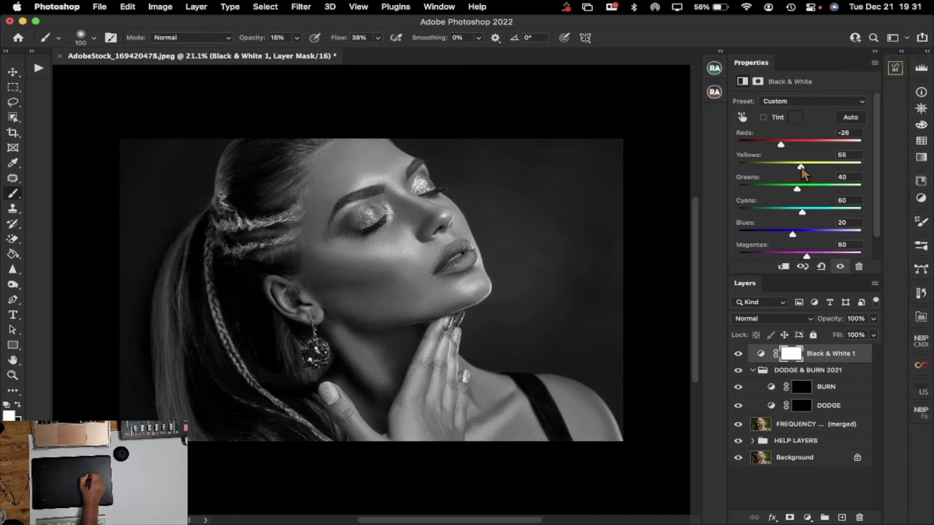
pyautogui.moveTo(801, 167); pyautogui.dragTo(806, 167)
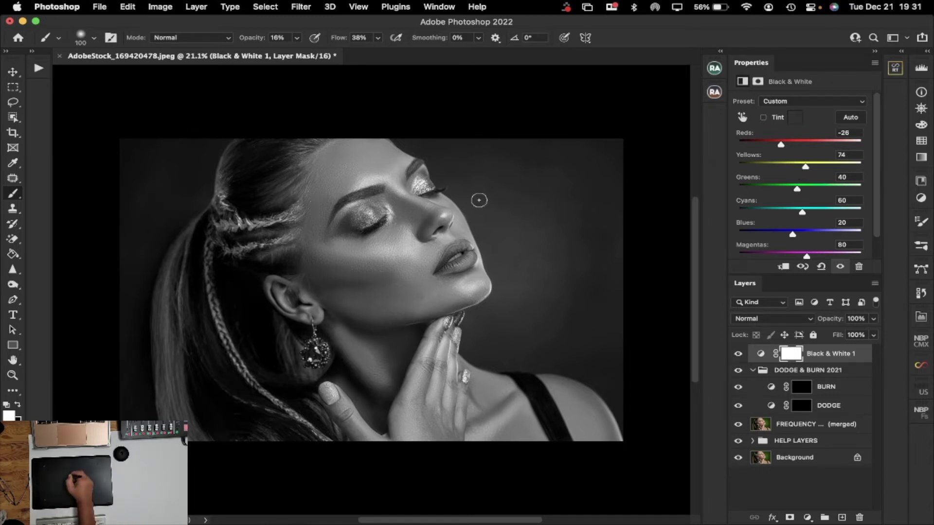
pyautogui.click(738, 354)
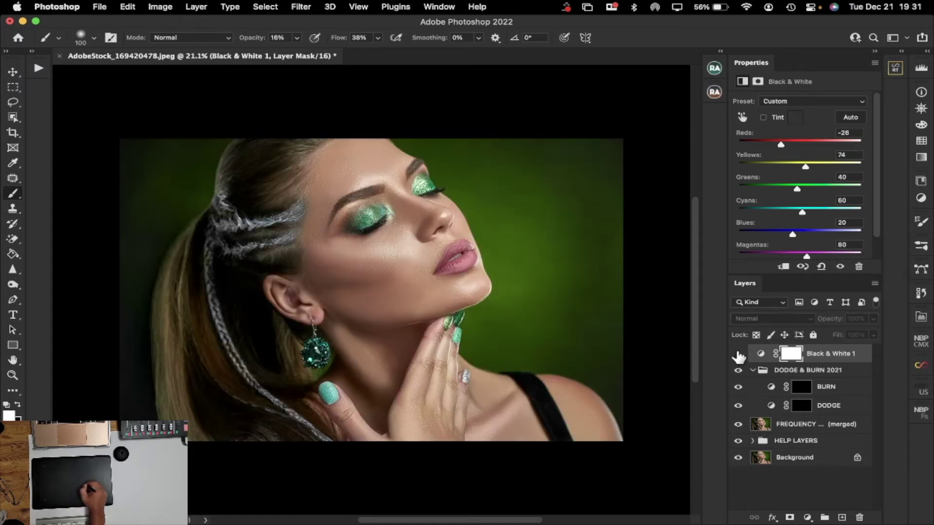
pyautogui.click(738, 356)
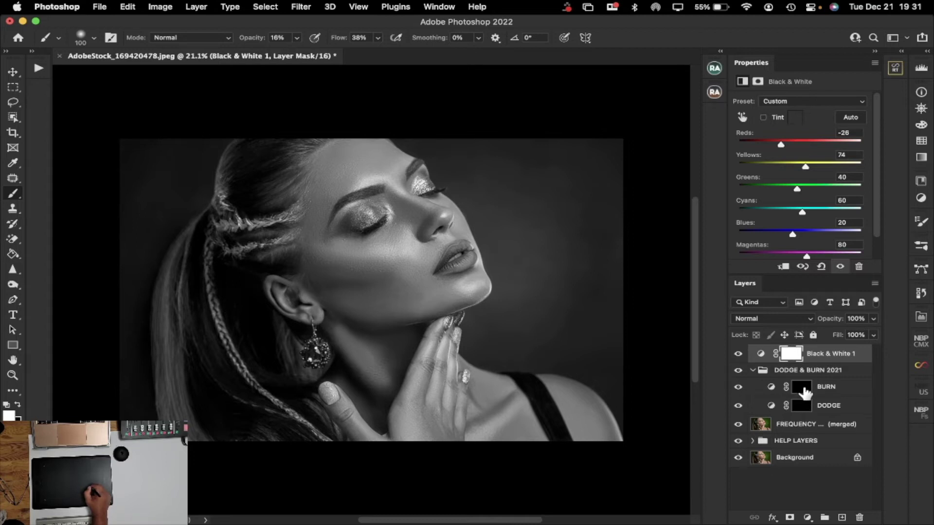
# Step: Paint white on the BURN mask over the cheek hollow, jawline, neck and temple with a 358 px brush at 16% opacity
pyautogui.click(803, 390)
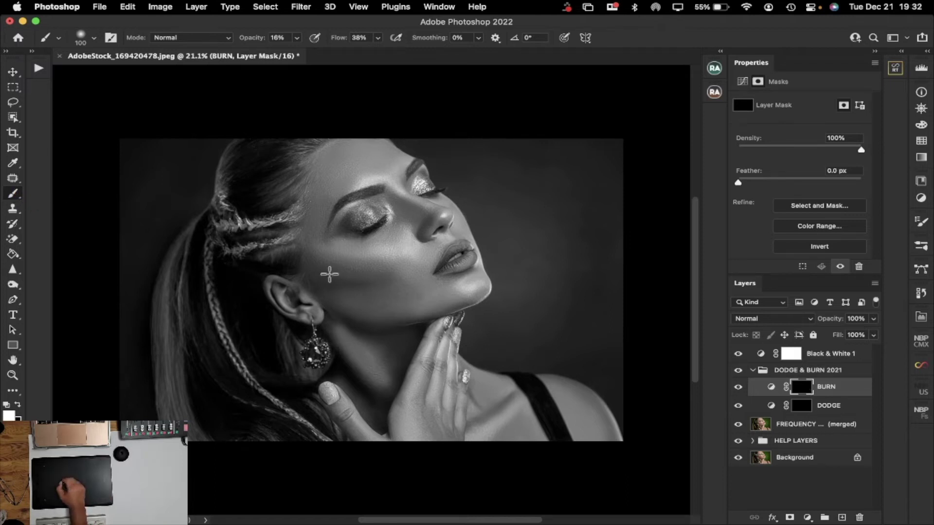
pyautogui.moveTo(316, 252)
pyautogui.mouseDown()
pyautogui.moveTo(317, 273)
pyautogui.moveTo(345, 281)
pyautogui.moveTo(337, 282)
pyautogui.mouseUp()
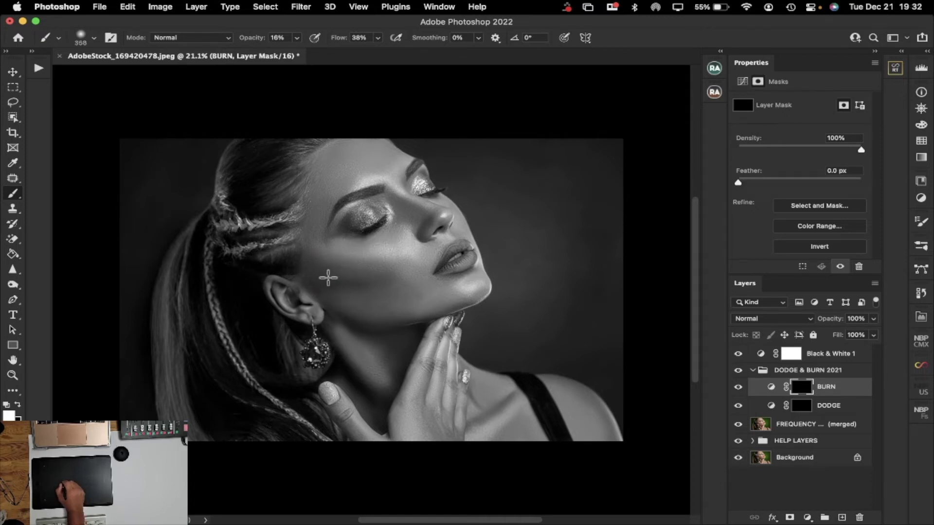
pyautogui.moveTo(323, 267)
pyautogui.mouseDown()
pyautogui.moveTo(388, 269)
pyautogui.moveTo(379, 272)
pyautogui.mouseUp()
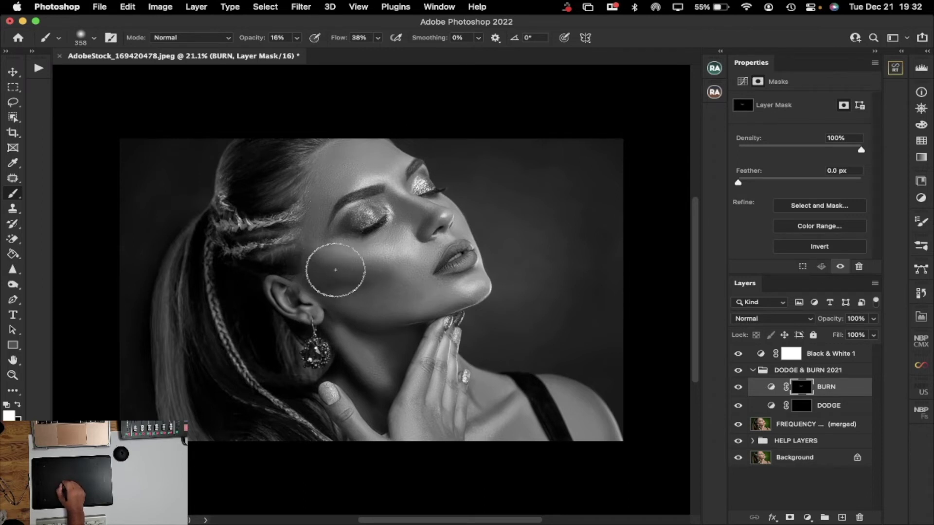
pyautogui.moveTo(357, 323)
pyautogui.mouseDown()
pyautogui.moveTo(373, 324)
pyautogui.moveTo(393, 344)
pyautogui.moveTo(398, 378)
pyautogui.moveTo(396, 334)
pyautogui.mouseUp()
pyautogui.moveTo(355, 371); pyautogui.dragTo(361, 395)
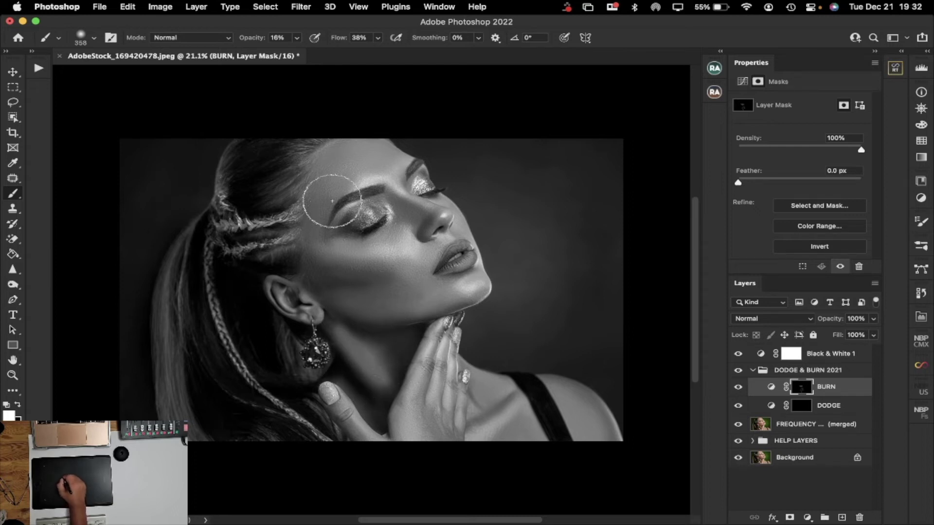
pyautogui.moveTo(347, 227)
pyautogui.mouseDown()
pyautogui.moveTo(357, 217)
pyautogui.moveTo(338, 226)
pyautogui.mouseUp()
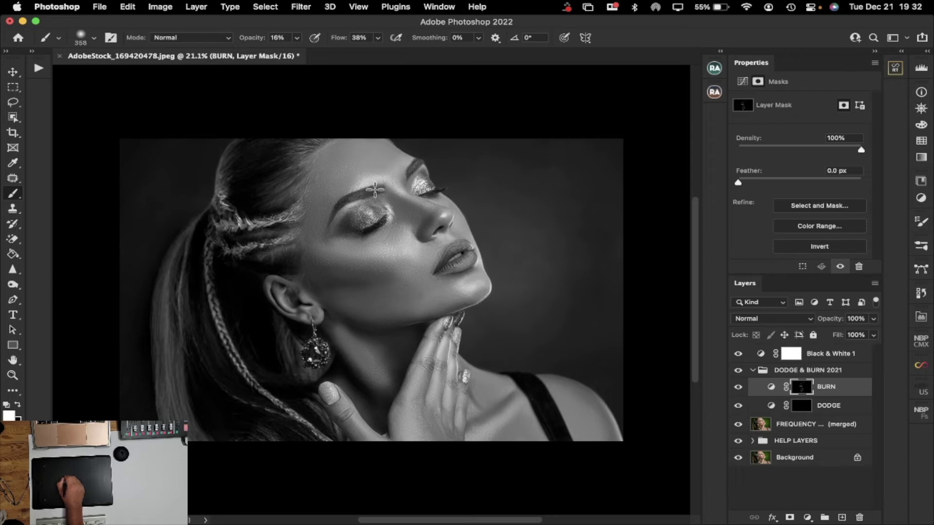
pyautogui.moveTo(337, 211); pyautogui.dragTo(329, 222)
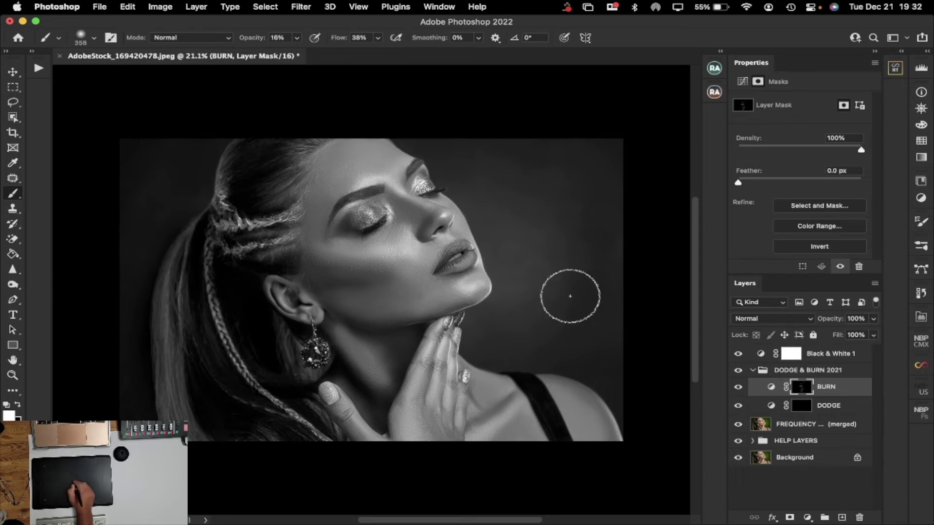
# Step: Paint white at 16% opacity on the DODGE mask over the cheekbone, jaw, neck, chest and raised hand
pyautogui.click(803, 406)
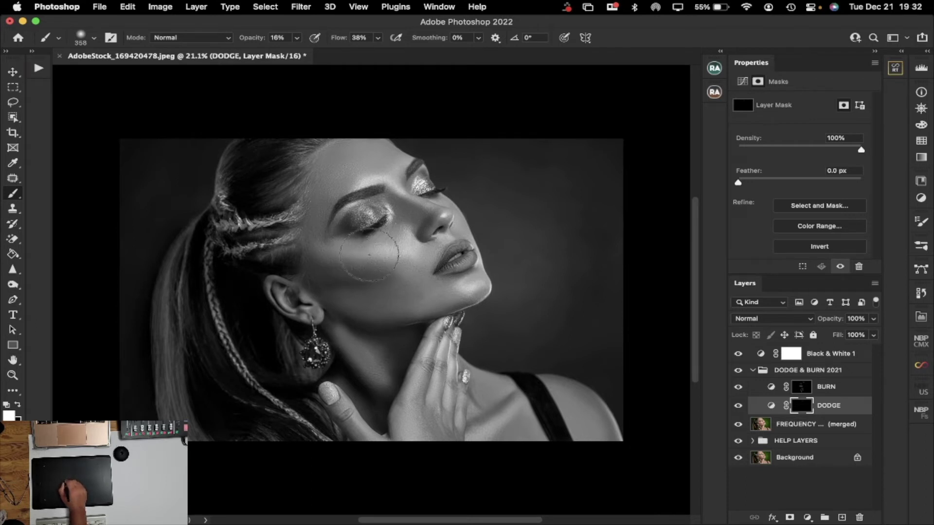
pyautogui.moveTo(351, 251); pyautogui.dragTo(327, 254)
pyautogui.moveTo(359, 303)
pyautogui.mouseDown()
pyautogui.moveTo(434, 292)
pyautogui.moveTo(407, 286)
pyautogui.moveTo(457, 285)
pyautogui.mouseUp()
pyautogui.moveTo(346, 341); pyautogui.dragTo(385, 383)
pyautogui.moveTo(348, 340); pyautogui.dragTo(372, 371)
pyautogui.moveTo(476, 438)
pyautogui.mouseDown()
pyautogui.moveTo(521, 400)
pyautogui.moveTo(510, 406)
pyautogui.mouseUp()
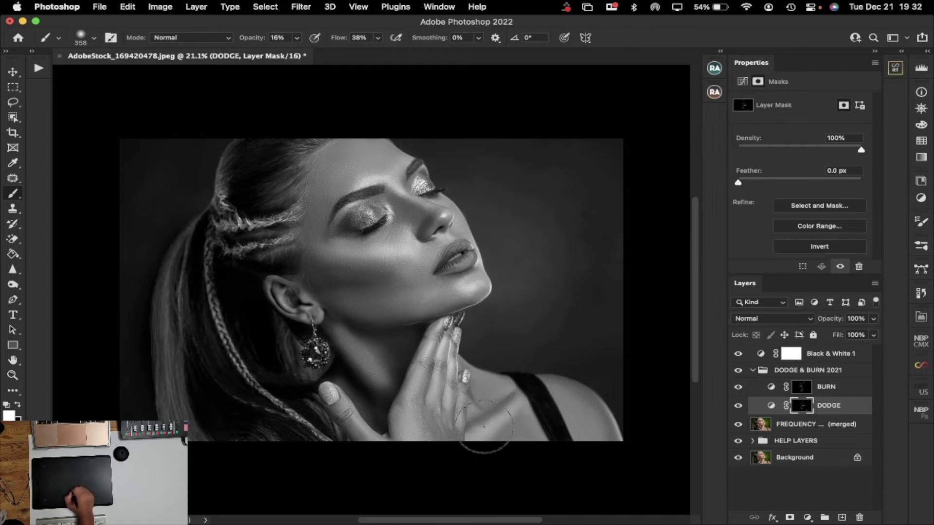
pyautogui.moveTo(411, 437); pyautogui.dragTo(406, 420)
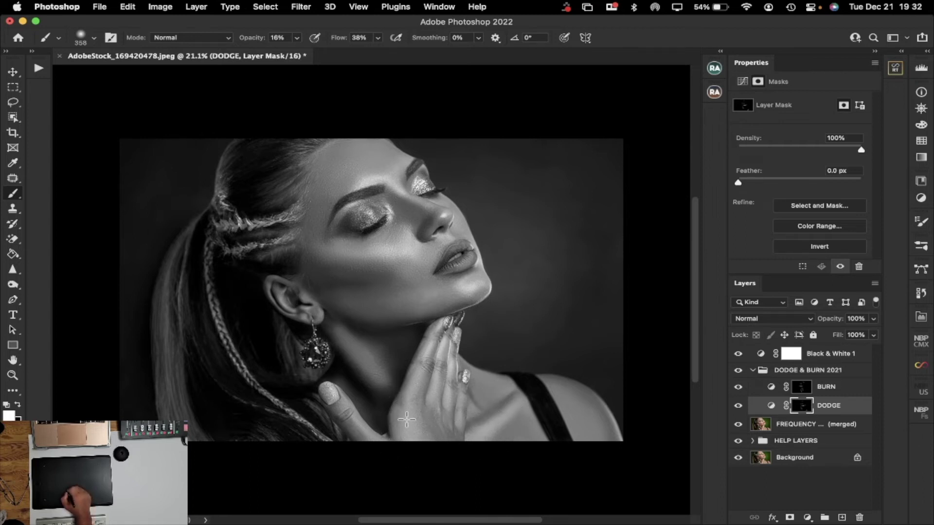
pyautogui.moveTo(422, 365)
pyautogui.mouseDown()
pyautogui.moveTo(428, 383)
pyautogui.moveTo(455, 392)
pyautogui.moveTo(422, 382)
pyautogui.moveTo(400, 393)
pyautogui.mouseUp()
pyautogui.moveTo(365, 423); pyautogui.dragTo(388, 442)
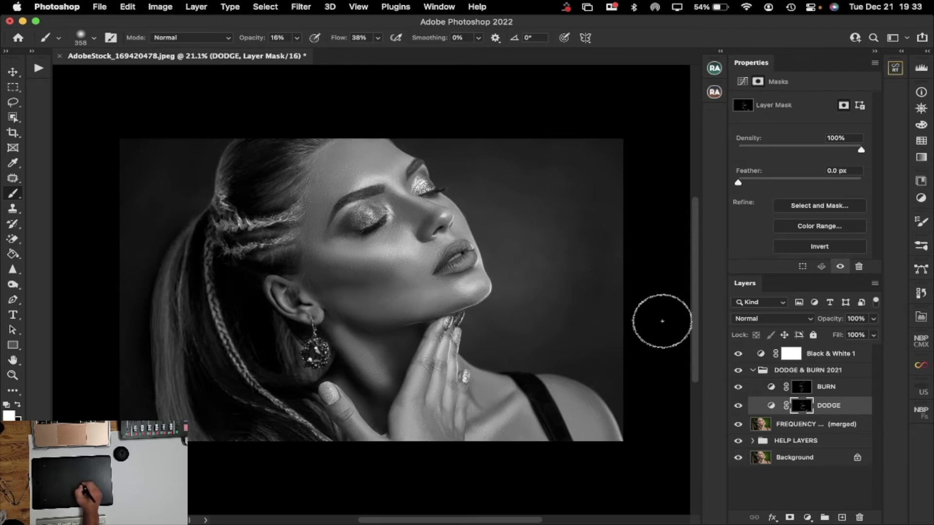
# Step: Hide the Black & White layer and compare the portrait with the DODGE & BURN 2021 group off and on
pyautogui.click(738, 355)
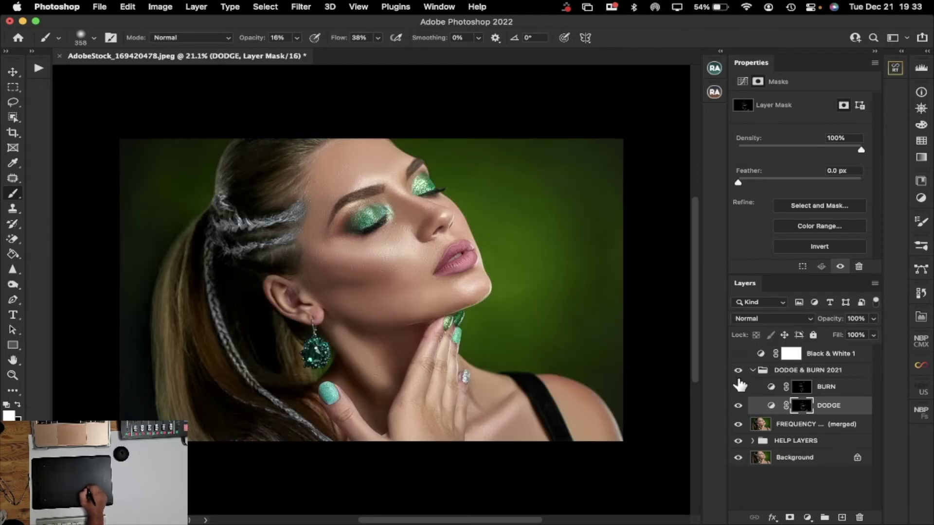
pyautogui.click(739, 371)
pyautogui.click(738, 373)
pyautogui.click(738, 373)
pyautogui.click(739, 373)
pyautogui.click(738, 373)
pyautogui.click(738, 373)
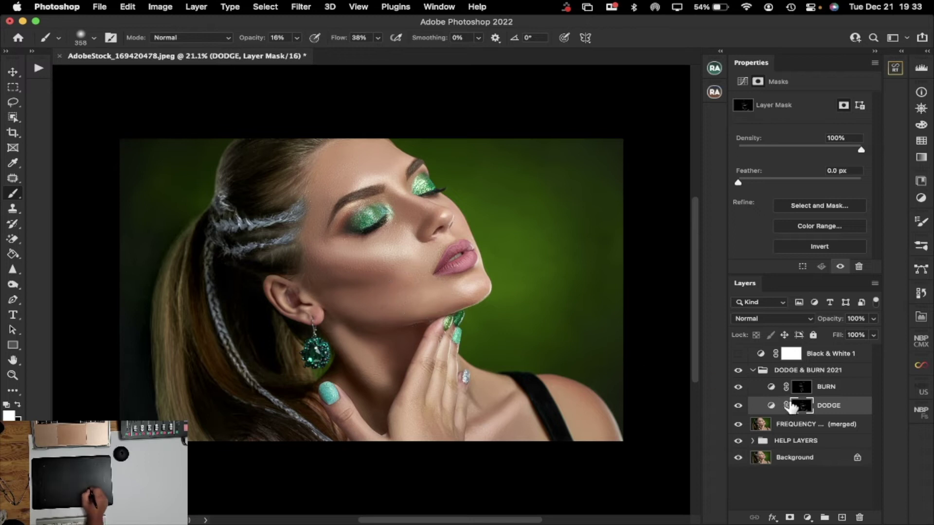
# Step: Brush white on the DODGE mask over the lower cheek, from beside the mouth toward the ear
pyautogui.moveTo(412, 287); pyautogui.dragTo(384, 294)
pyautogui.moveTo(410, 288); pyautogui.dragTo(370, 296)
pyautogui.moveTo(409, 288)
pyautogui.mouseDown()
pyautogui.moveTo(360, 296)
pyautogui.moveTo(430, 294)
pyautogui.moveTo(391, 309)
pyautogui.moveTo(413, 302)
pyautogui.moveTo(363, 299)
pyautogui.mouseUp()
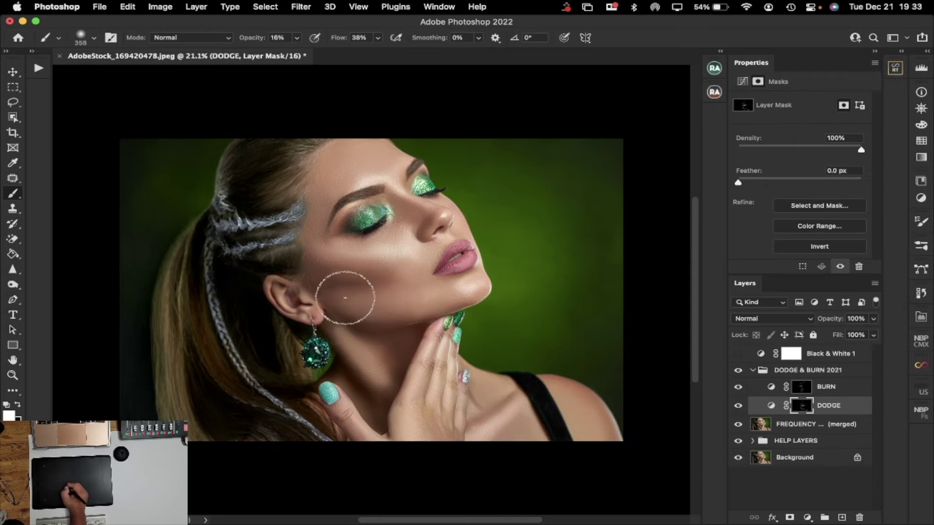
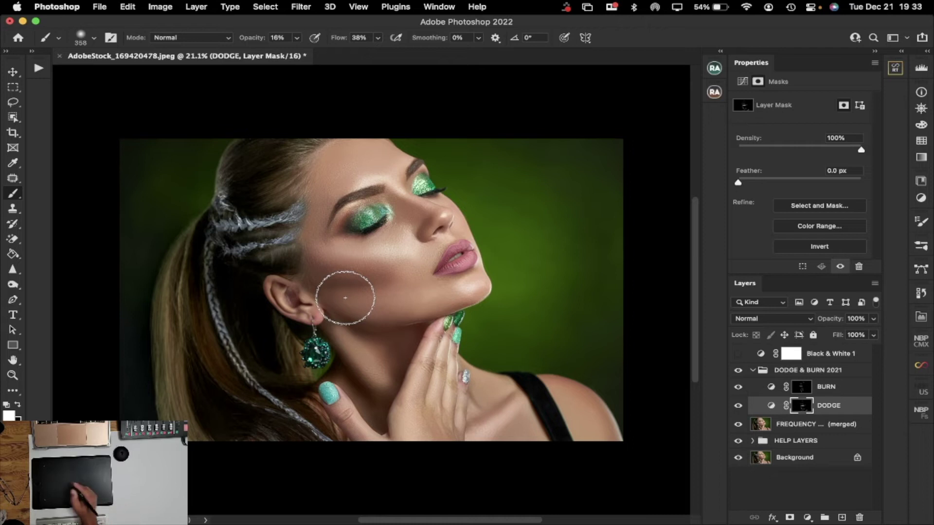
# Step: Delete the Black & White helper adjustment layer
pyautogui.click(738, 354)
pyautogui.click(738, 355)
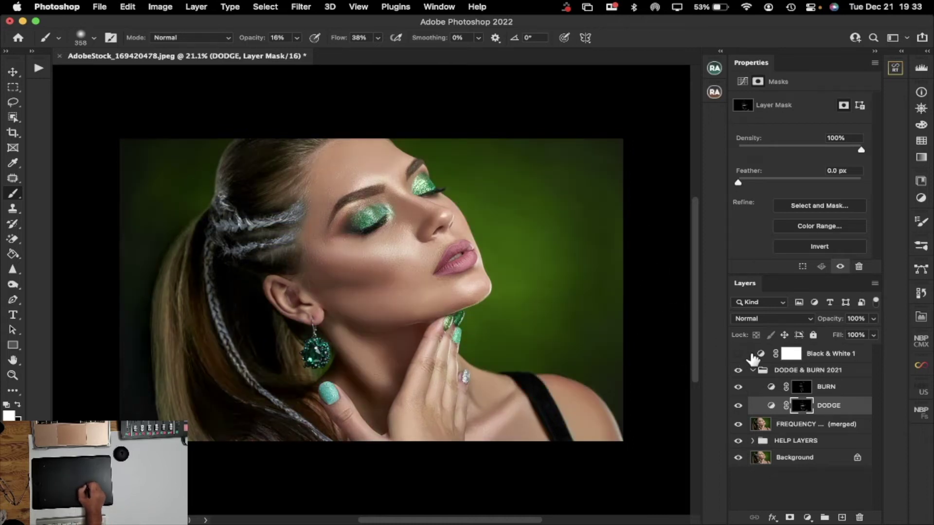
pyautogui.click(763, 356)
pyautogui.moveTo(762, 358)
pyautogui.mouseDown()
pyautogui.moveTo(808, 494)
pyautogui.moveTo(860, 517)
pyautogui.mouseUp()
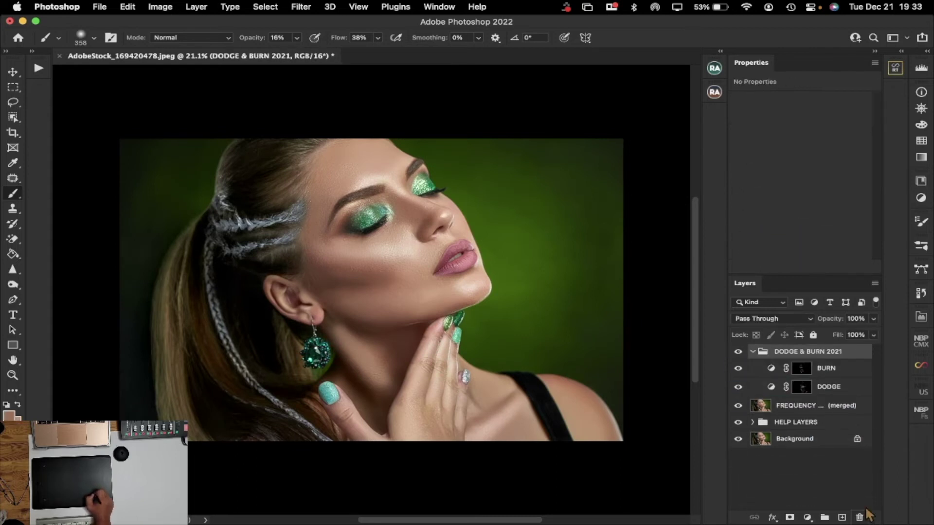
# Step: Examine the dodged and burned face in colour at closer magnification
pyautogui.click(13, 375)
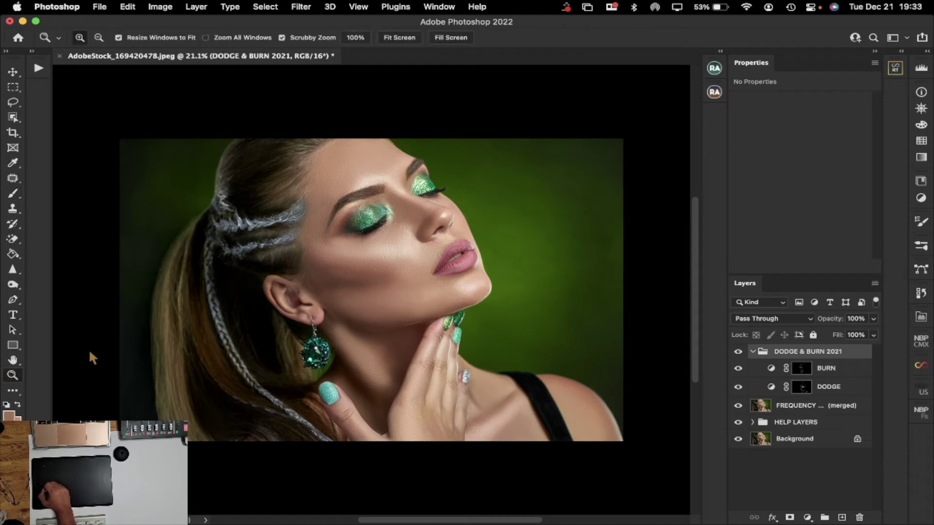
pyautogui.click(346, 233)
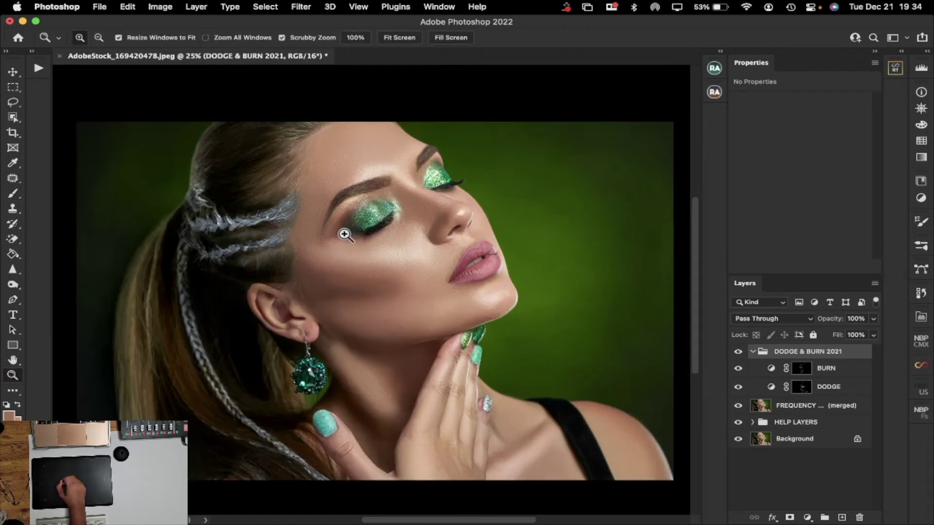
pyautogui.click(356, 237)
pyautogui.keyDown('alt'); pyautogui.click(363, 240); pyautogui.keyUp('alt')
pyautogui.click(348, 236)
pyautogui.keyDown('alt'); pyautogui.click(353, 239); pyautogui.keyUp('alt')
pyautogui.moveTo(353, 239); pyautogui.dragTo(359, 236)
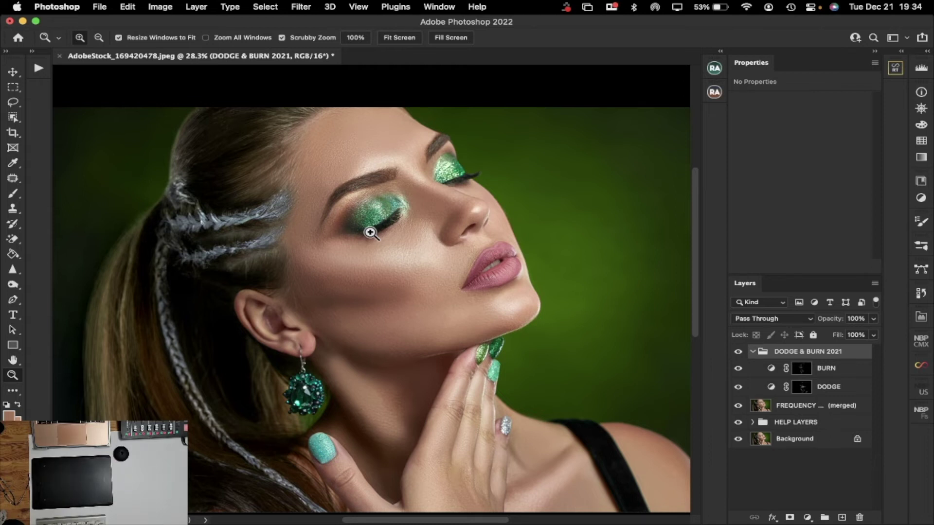
# Step: Try merging a copy of the DODGE & BURN 2021 group into a new layer and delete that merged layer
pyautogui.press('super+alt+e')
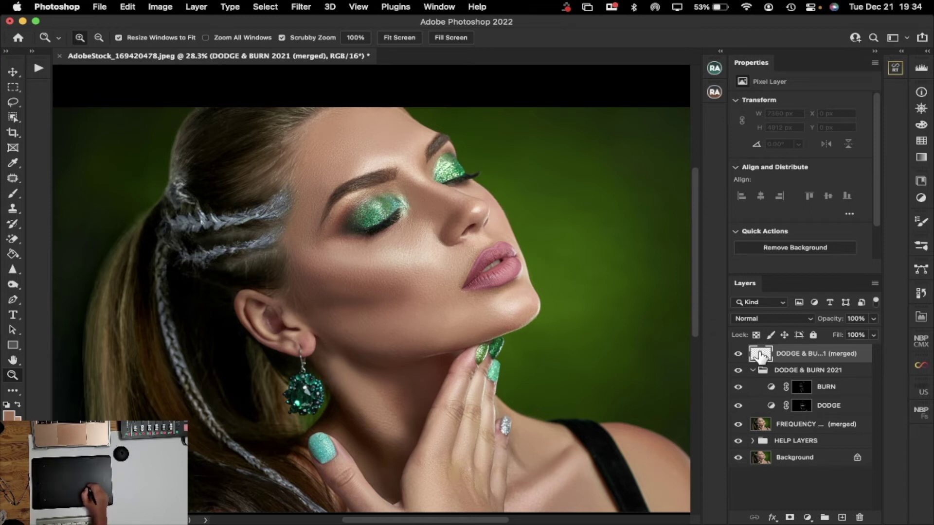
pyautogui.moveTo(759, 358)
pyautogui.mouseDown()
pyautogui.moveTo(805, 410)
pyautogui.moveTo(860, 517)
pyautogui.mouseUp()
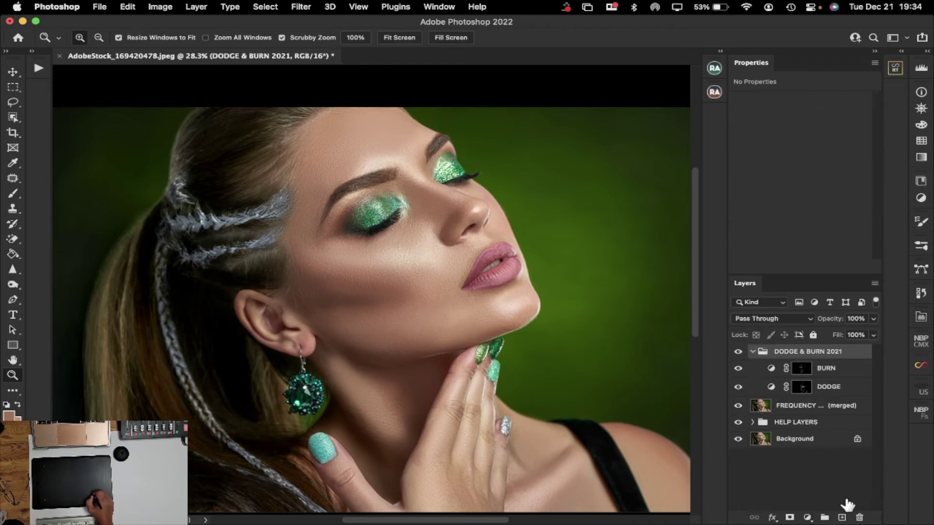
# Step: Flatten all layers of the portrait into a single Background layer
pyautogui.click(765, 412)
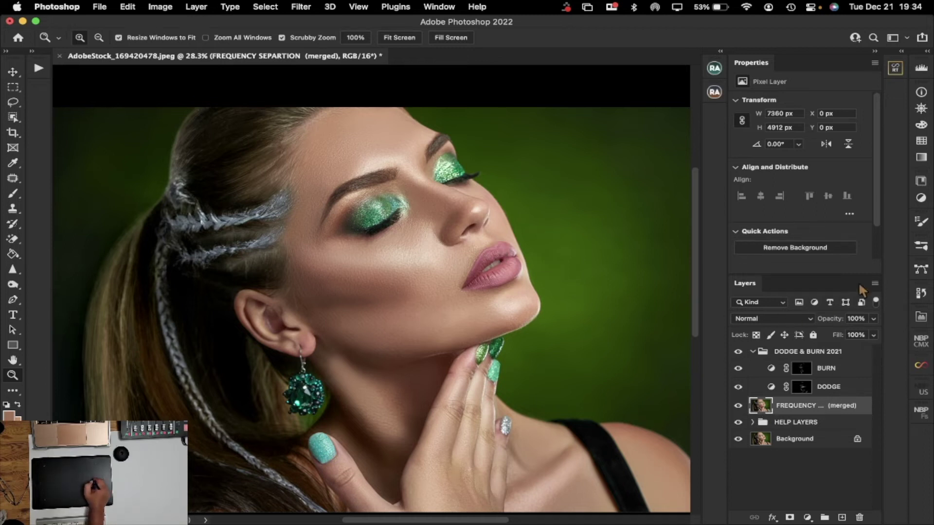
pyautogui.click(874, 284)
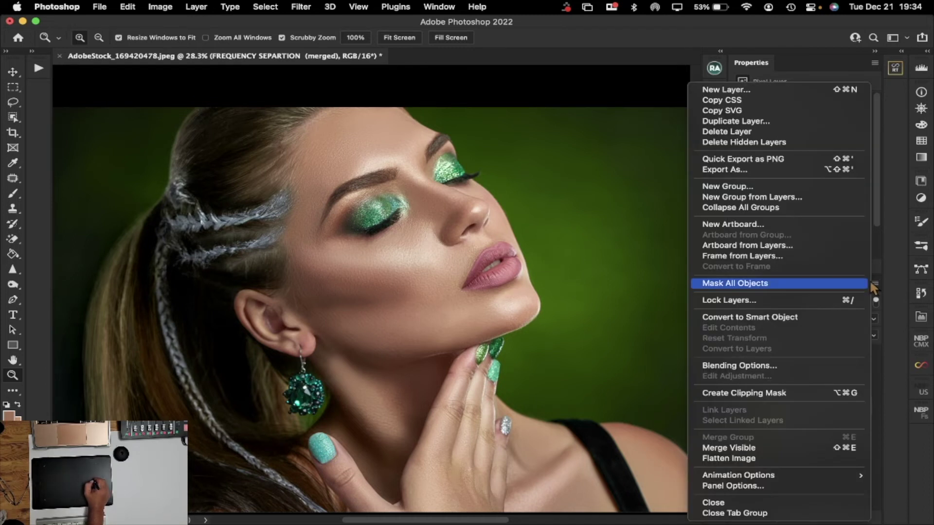
pyautogui.click(719, 458)
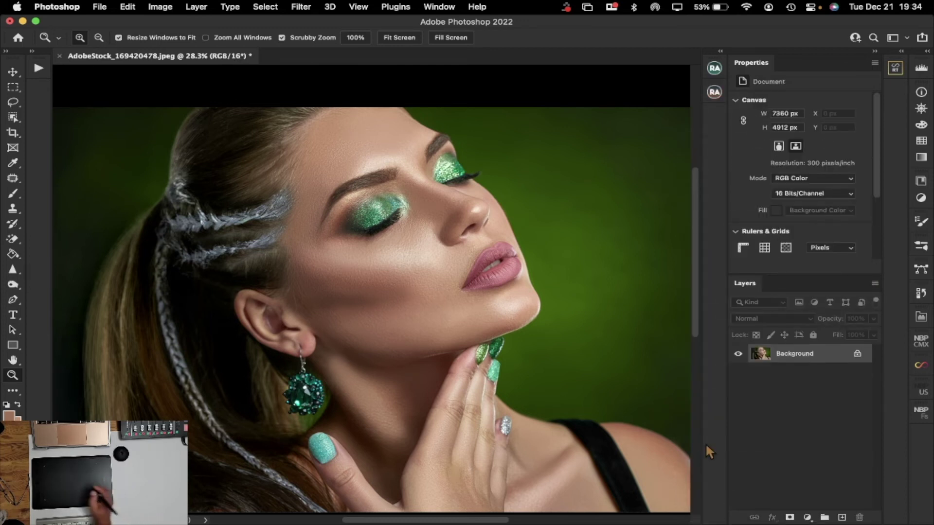
# Step: Open the Imagenomic Portraiture 3 filter on the flattened portrait and enlarge the preview around the cheek
pyautogui.click(301, 7)
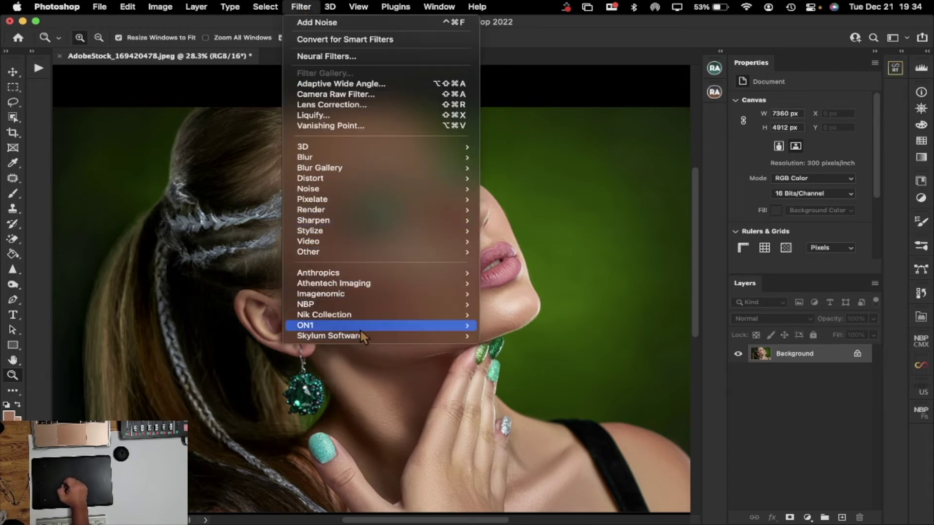
pyautogui.moveTo(361, 329)
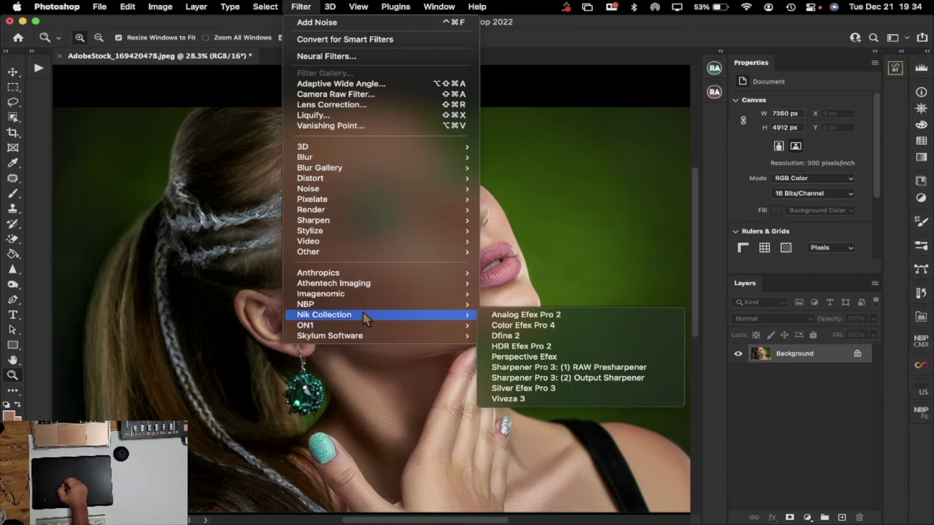
pyautogui.moveTo(364, 294)
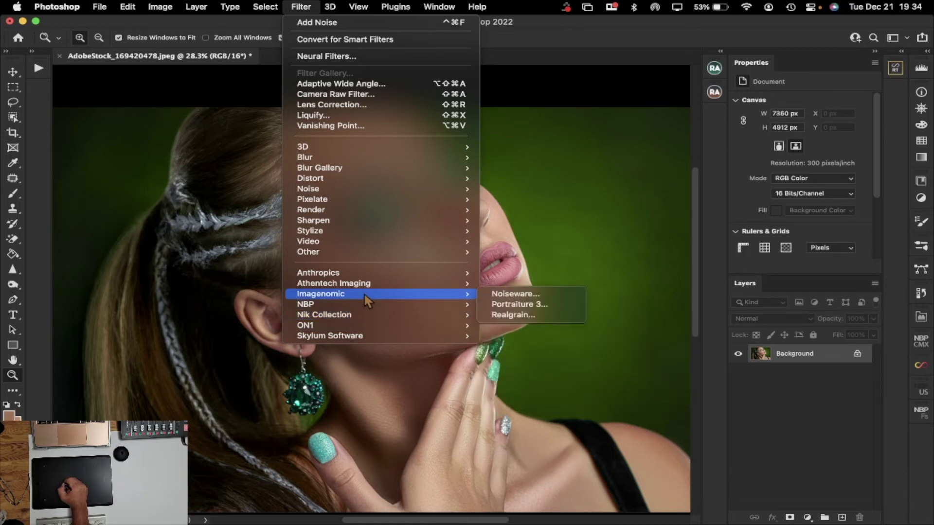
pyautogui.click(513, 304)
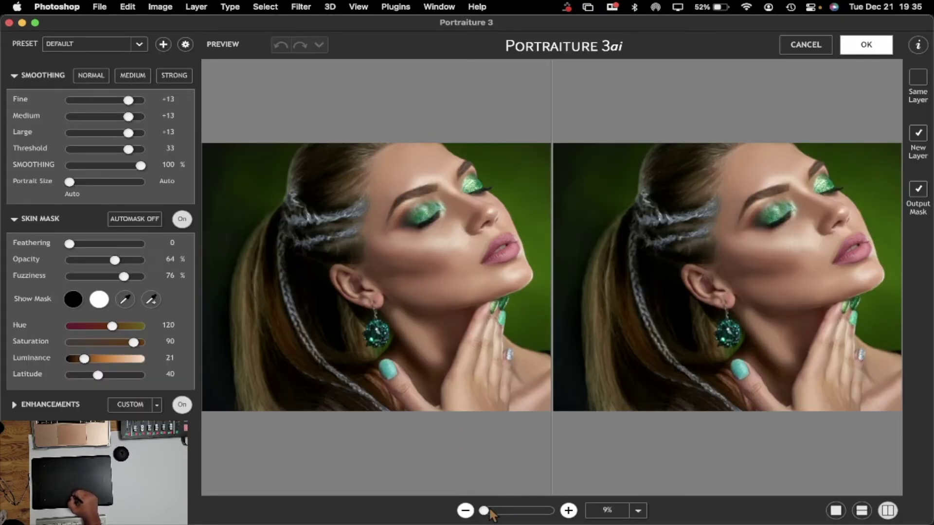
pyautogui.moveTo(488, 510); pyautogui.dragTo(505, 514)
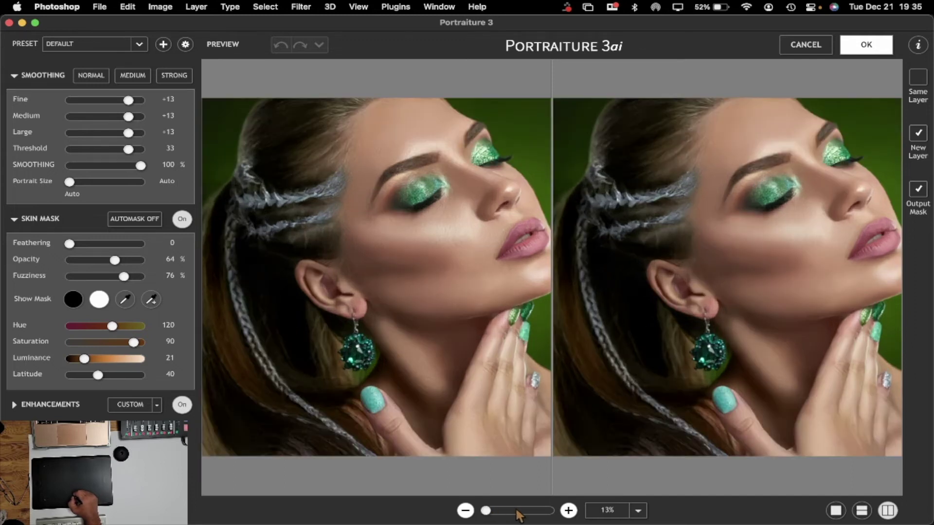
pyautogui.click(519, 516)
pyautogui.moveTo(519, 511); pyautogui.dragTo(493, 511)
pyautogui.moveTo(781, 258); pyautogui.dragTo(523, 312)
# Step: Sample the facial skin tones for the Portraiture skin mask and apply the smoothing to a new layer with an output mask
pyautogui.click(125, 299)
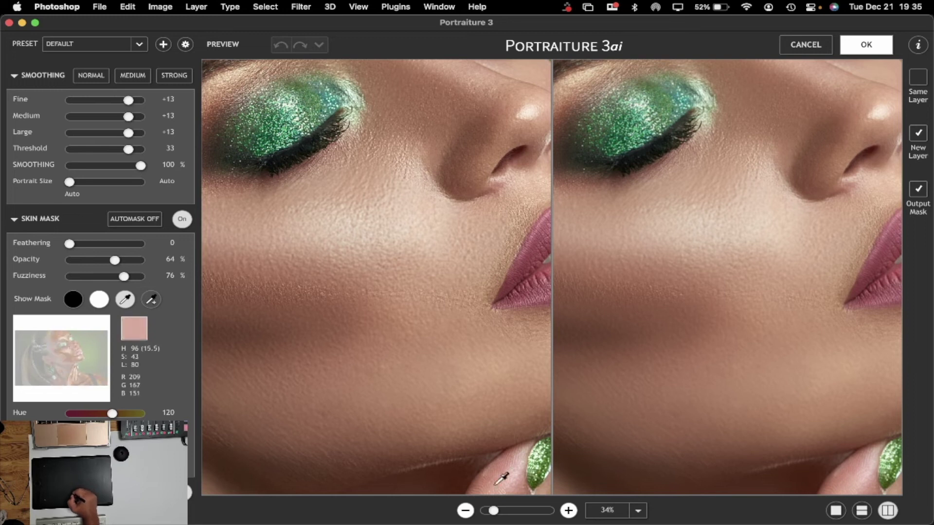
pyautogui.moveTo(493, 511); pyautogui.dragTo(490, 511)
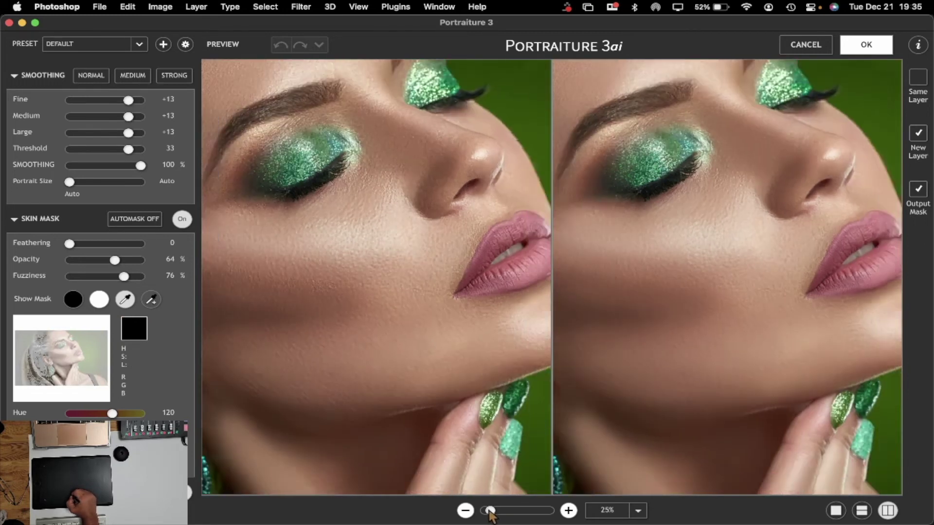
pyautogui.click(373, 71)
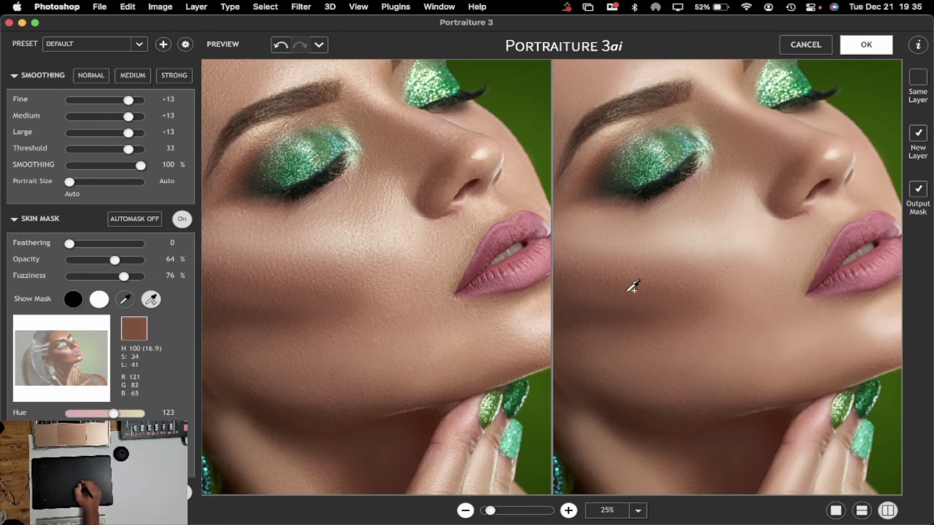
pyautogui.click(867, 45)
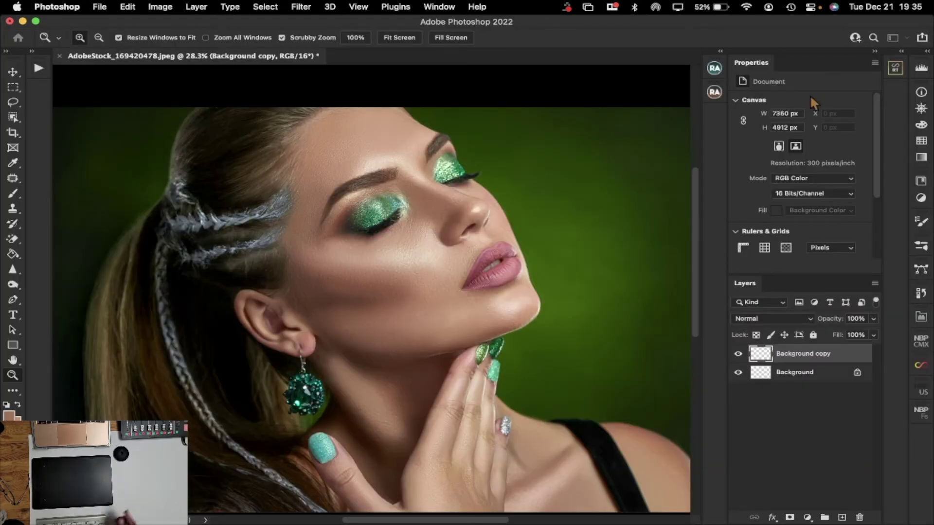
# Step: Check the smoothed skin up close and set the Background copy layer's opacity to 62%
pyautogui.hotkey('alt', '[')
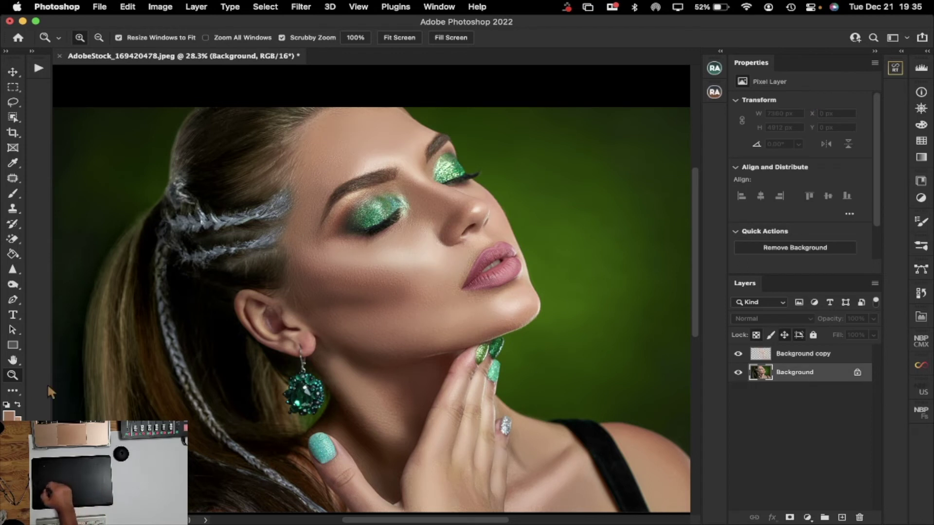
pyautogui.moveTo(327, 235); pyautogui.dragTo(355, 250)
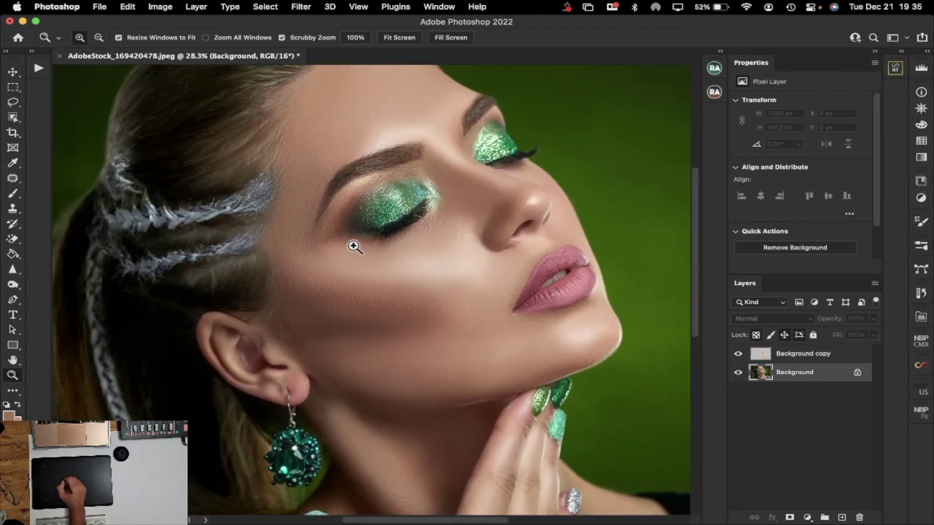
pyautogui.press('v')
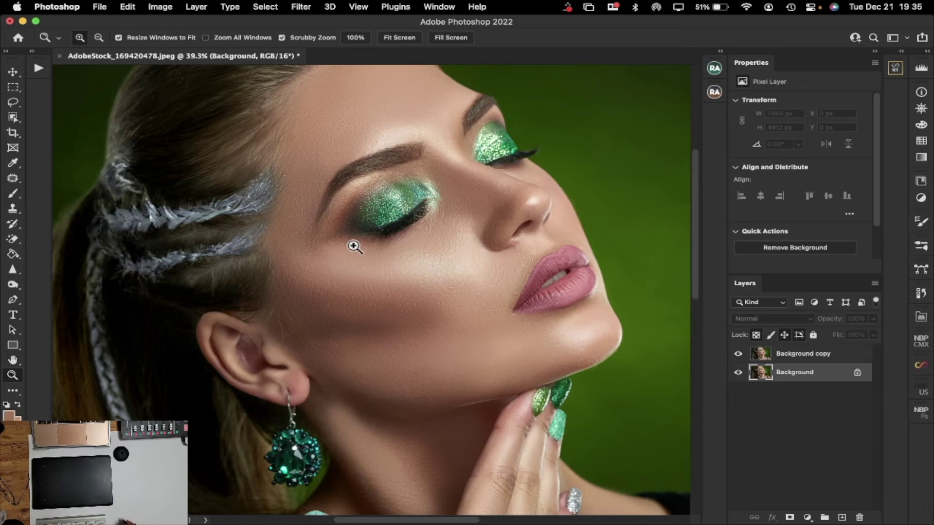
pyautogui.hotkey('alt', ']')
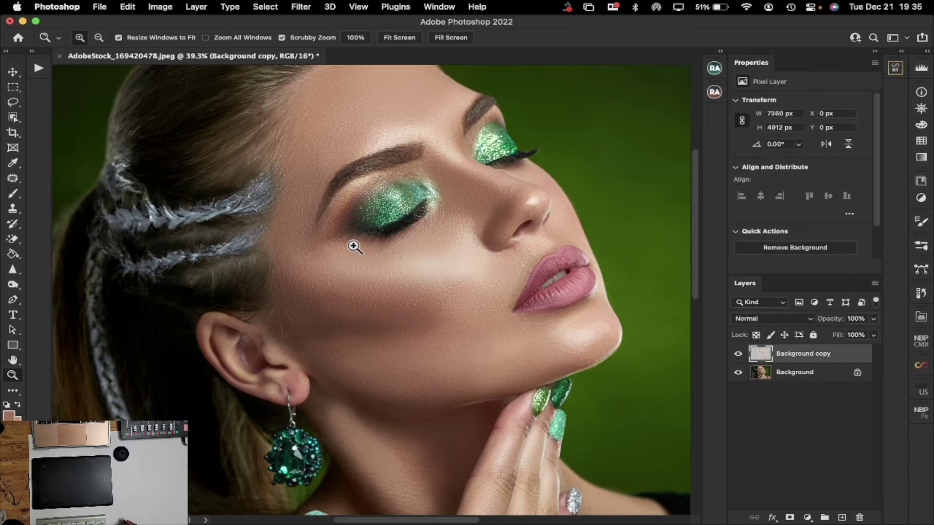
pyautogui.press('z')
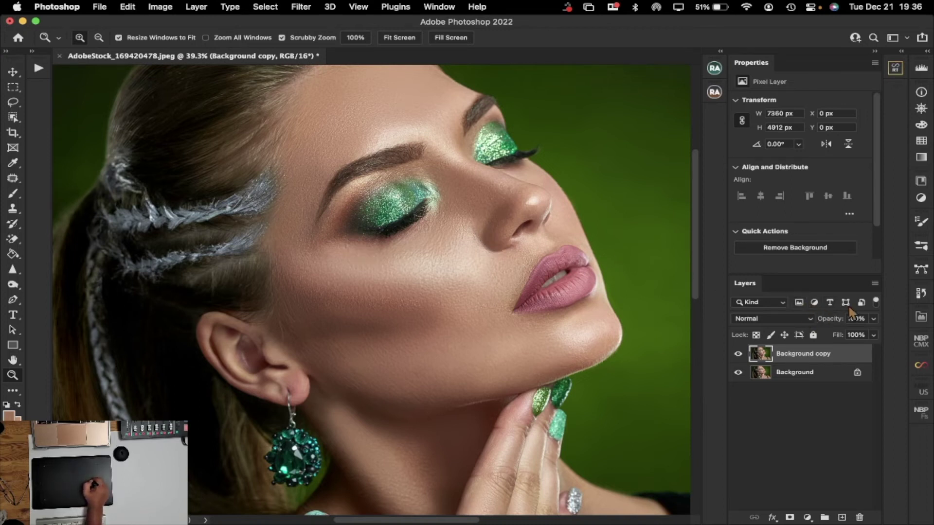
pyautogui.click(873, 319)
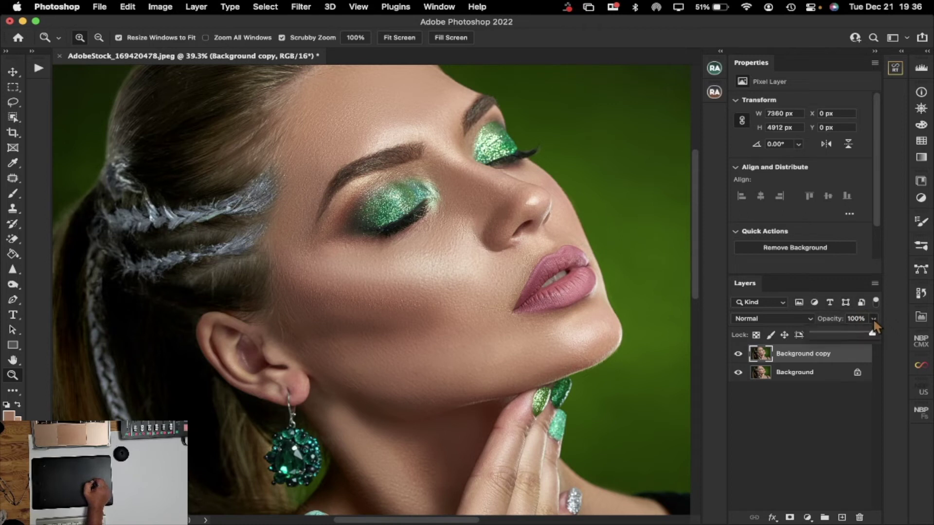
pyautogui.moveTo(869, 334); pyautogui.dragTo(849, 335)
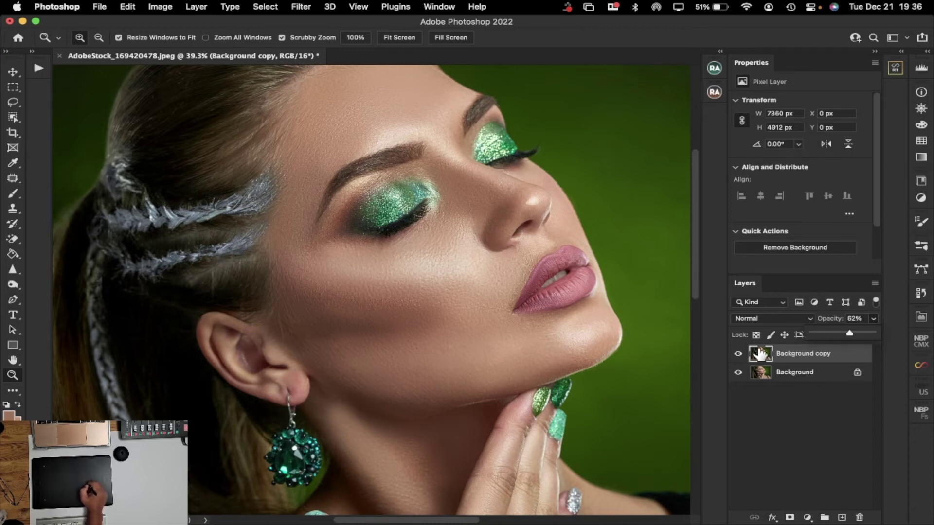
pyautogui.moveTo(694, 212); pyautogui.dragTo(699, 249)
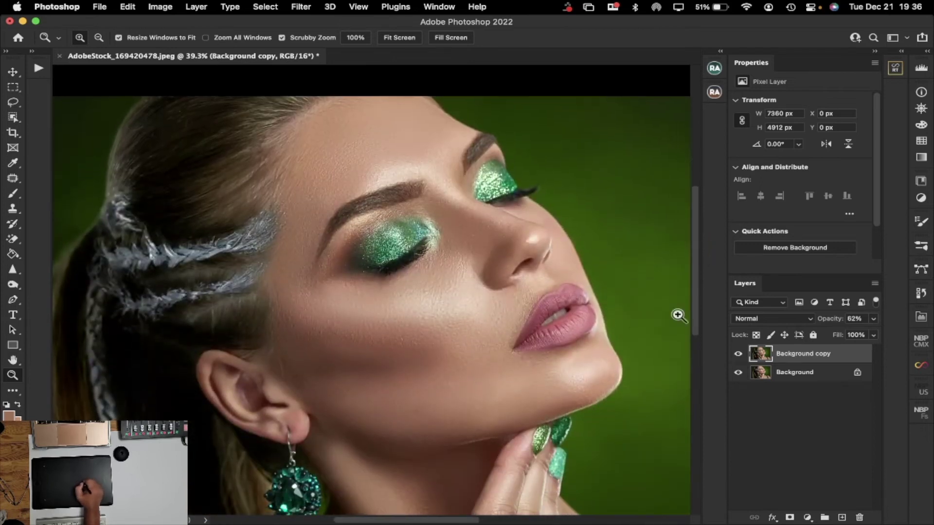
pyautogui.click(839, 507)
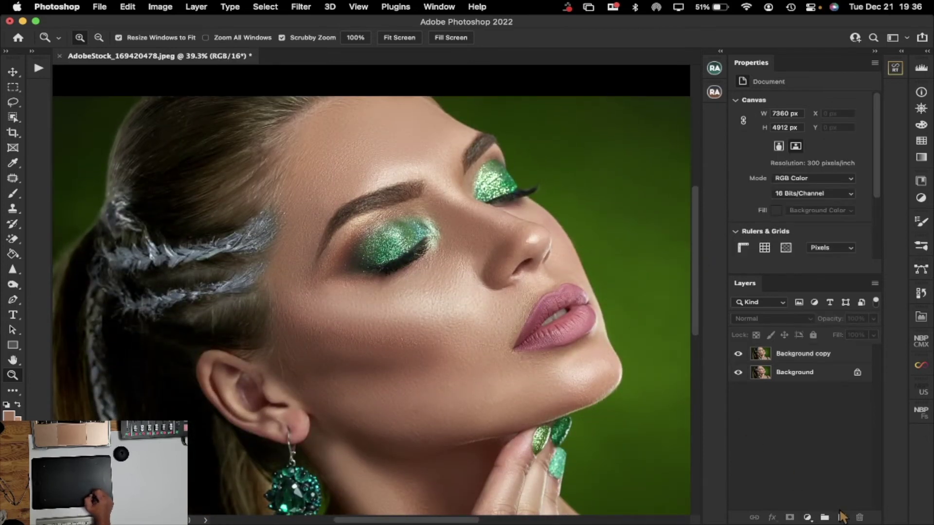
pyautogui.click(843, 518)
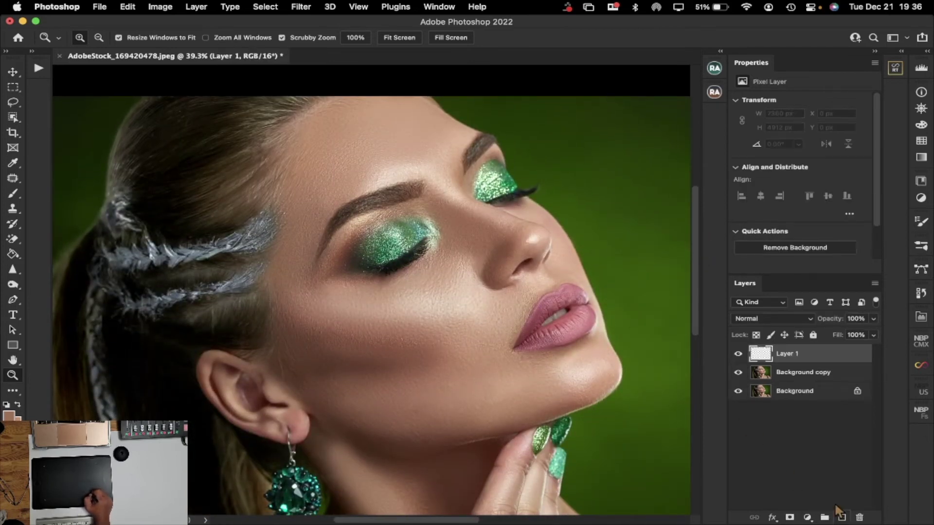
pyautogui.moveTo(761, 362); pyautogui.dragTo(859, 517)
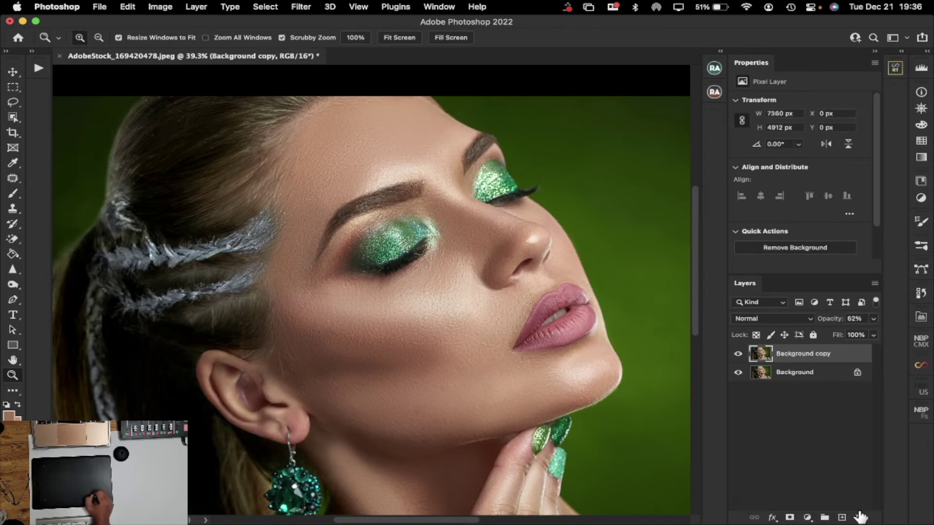
# Step: Flatten the smoothed copy into a single Background layer, fit the portrait on screen and clear the whole-image selection
pyautogui.click(789, 518)
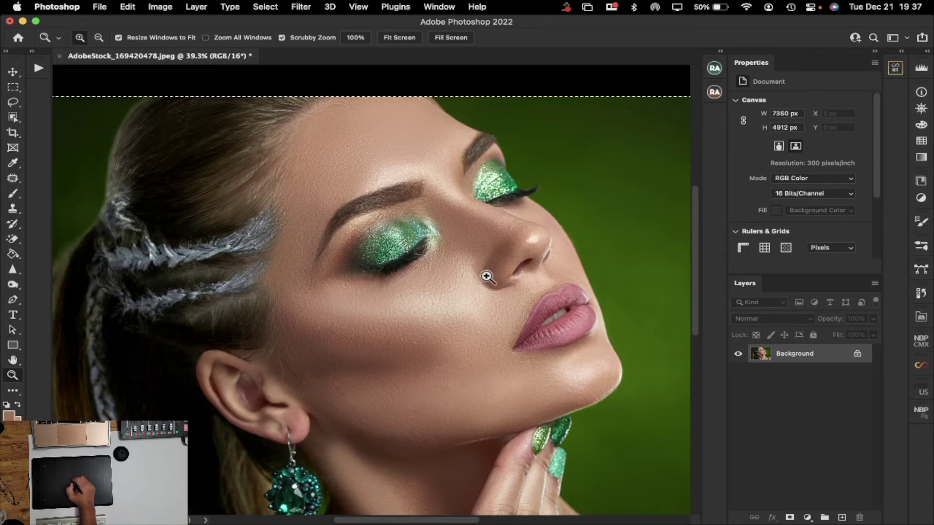
pyautogui.moveTo(692, 223); pyautogui.dragTo(698, 261)
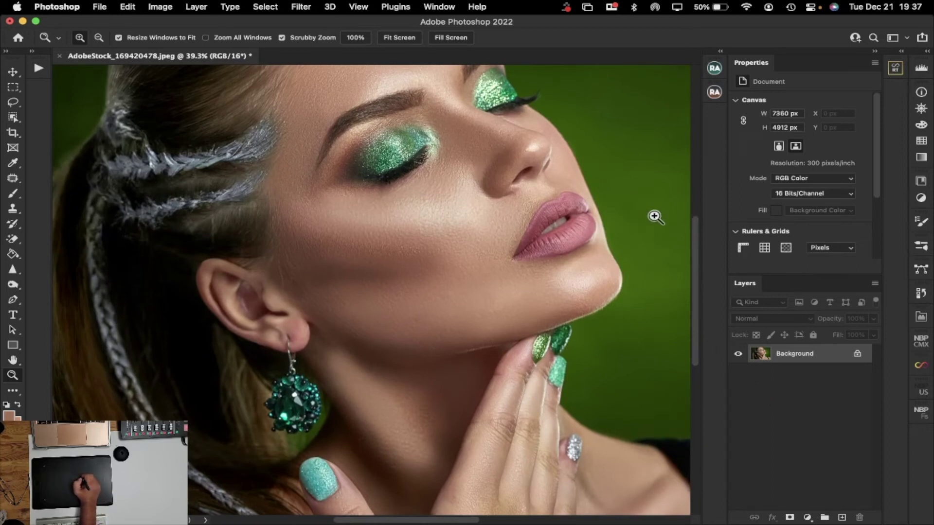
pyautogui.moveTo(692, 237); pyautogui.dragTo(695, 208)
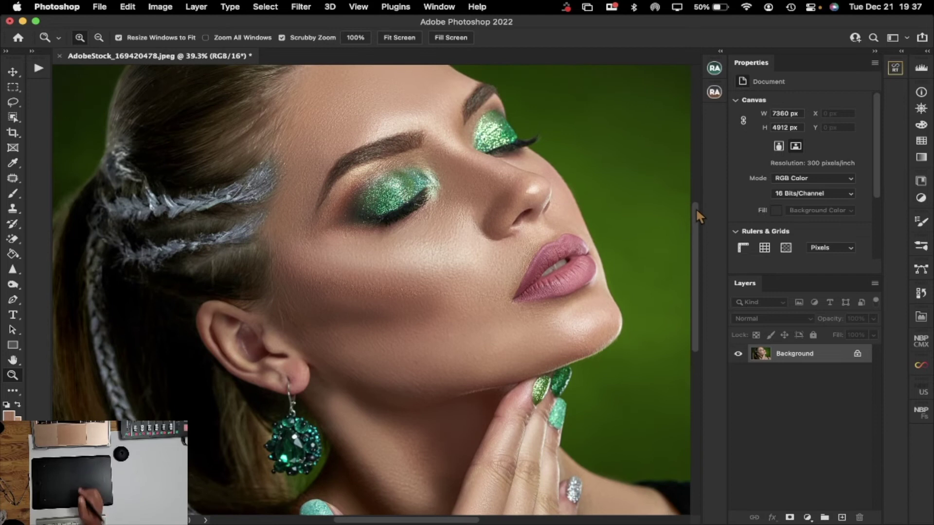
pyautogui.press('super+0')
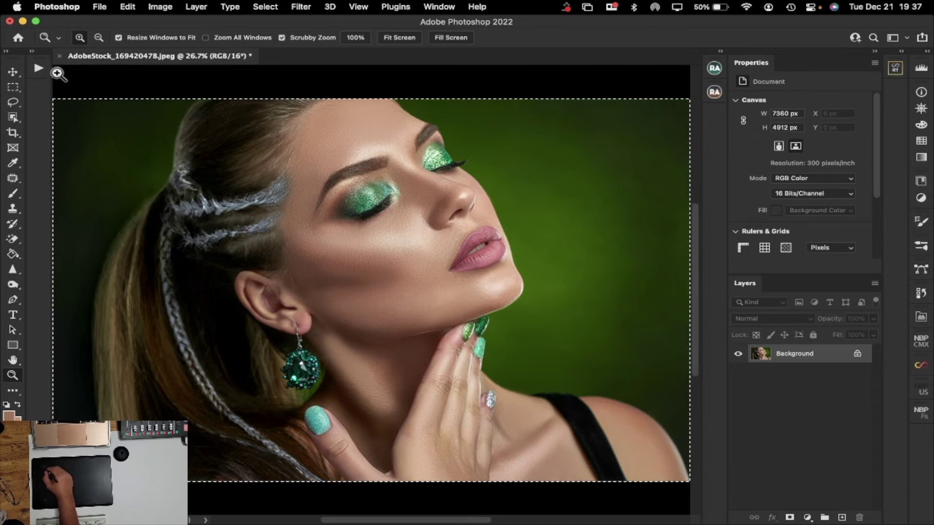
pyautogui.click(14, 72)
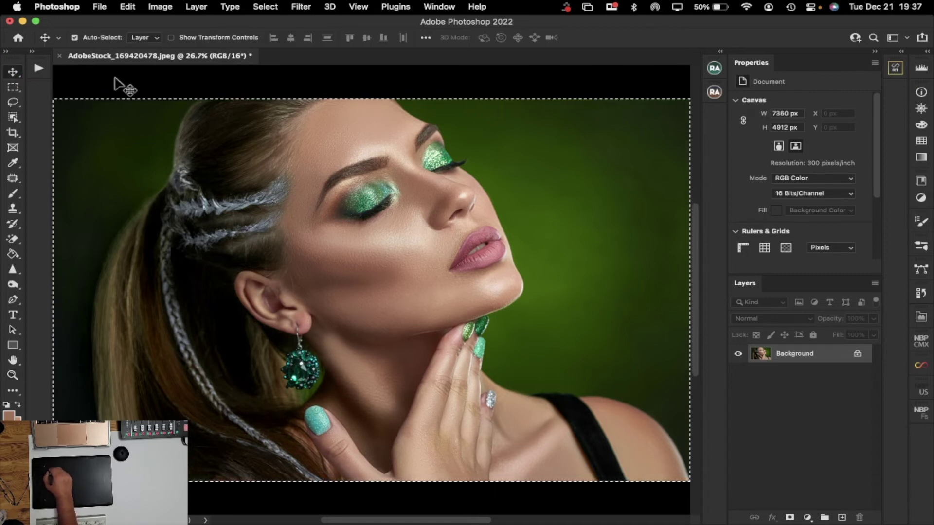
pyautogui.click(273, 11)
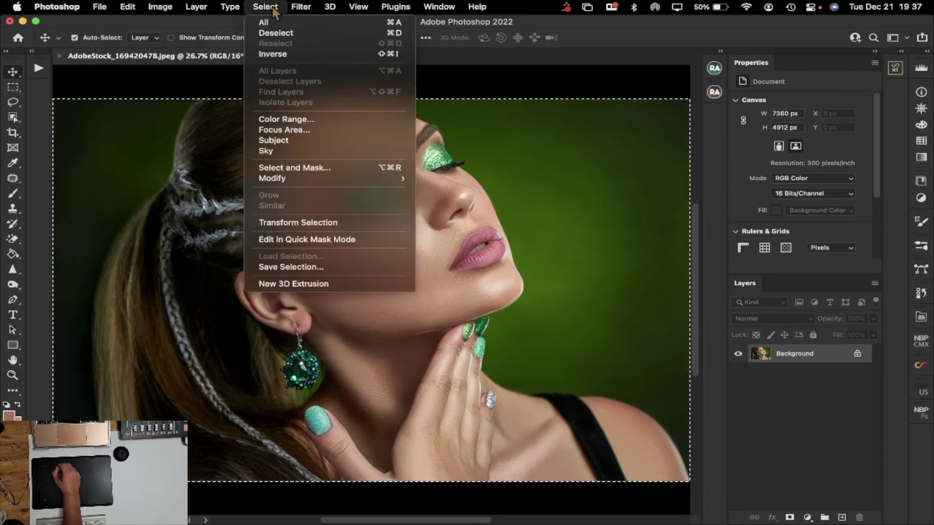
pyautogui.click(282, 35)
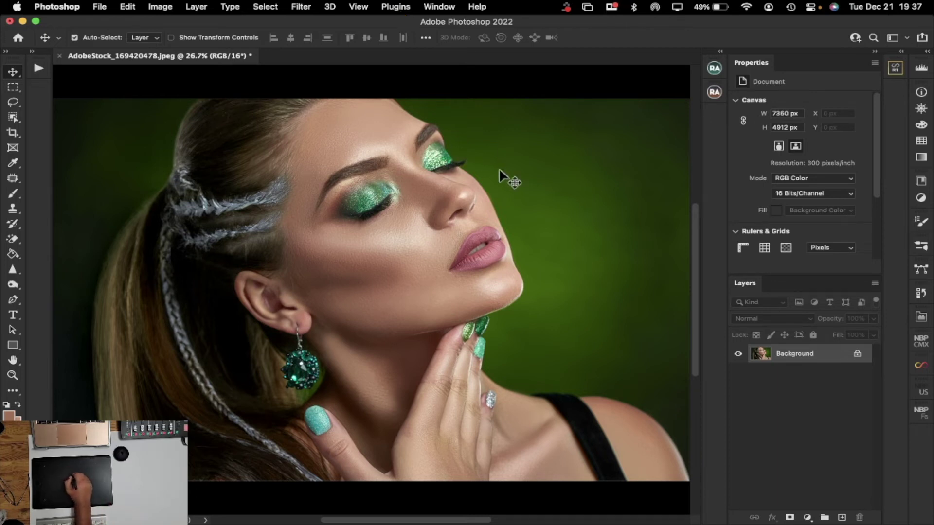
# Step: Send the flattened portrait to the Luminar AI filter from Skylum Software
pyautogui.click(308, 10)
pyautogui.moveTo(378, 340)
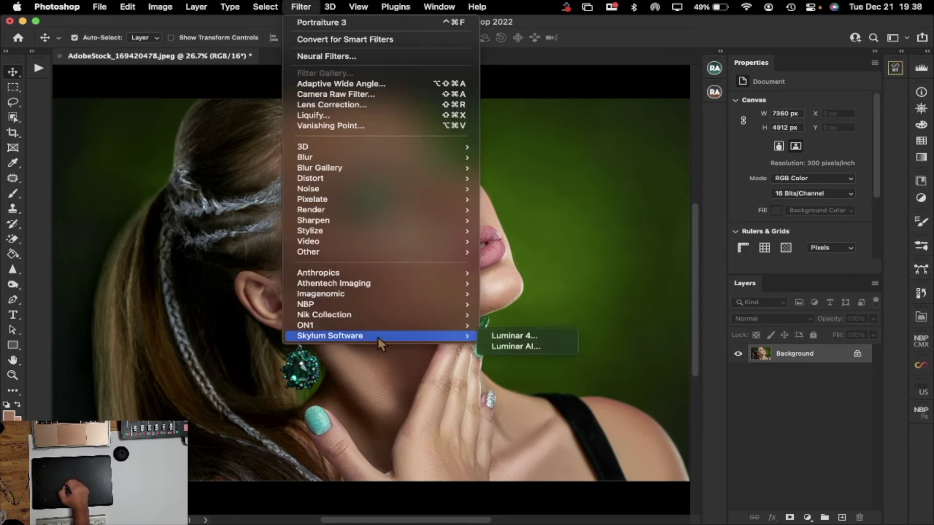
pyautogui.click(553, 346)
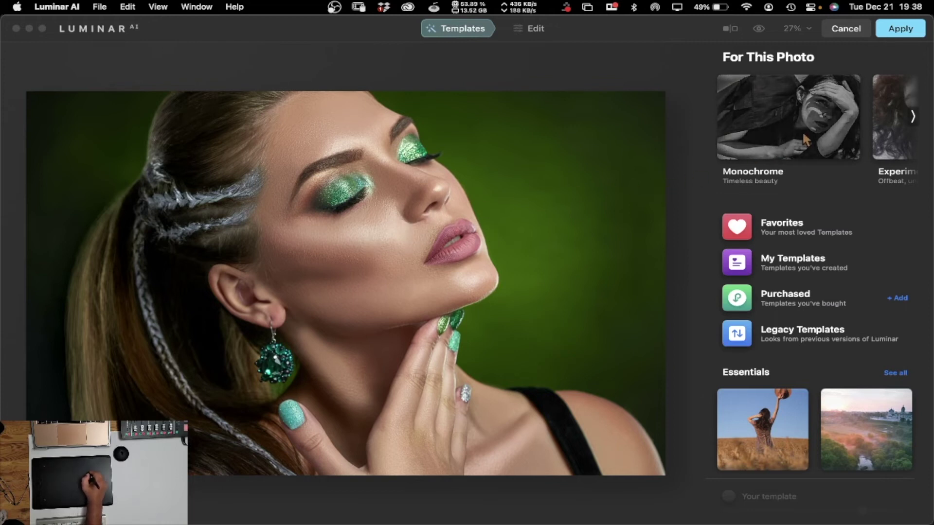
# Step: Browse the template collections suggested for this photo and open the Essence collection
pyautogui.click(914, 119)
pyautogui.click(913, 119)
pyautogui.click(912, 119)
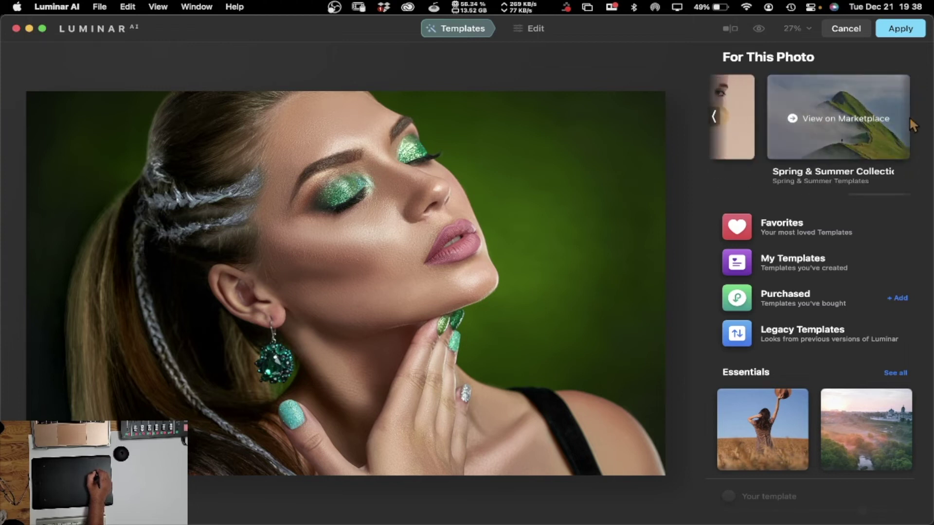
pyautogui.click(715, 117)
pyautogui.click(713, 116)
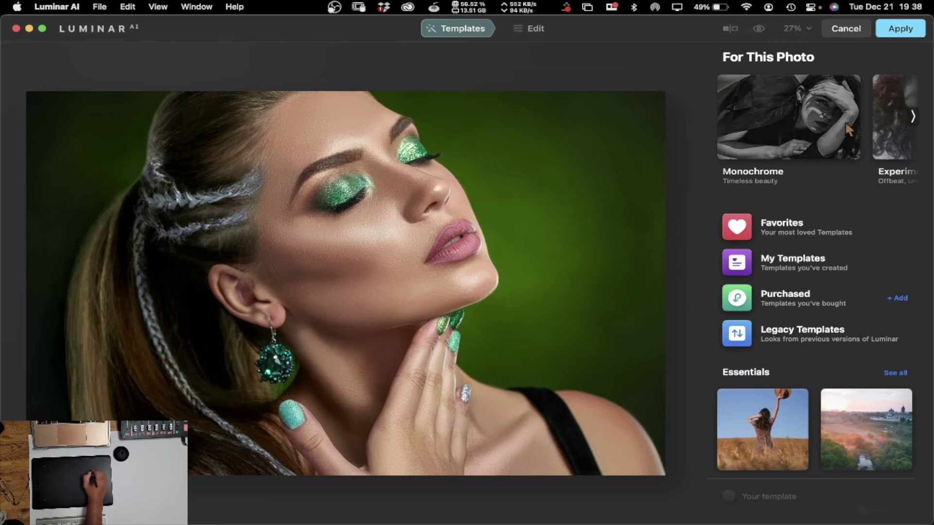
pyautogui.click(913, 120)
pyautogui.click(913, 120)
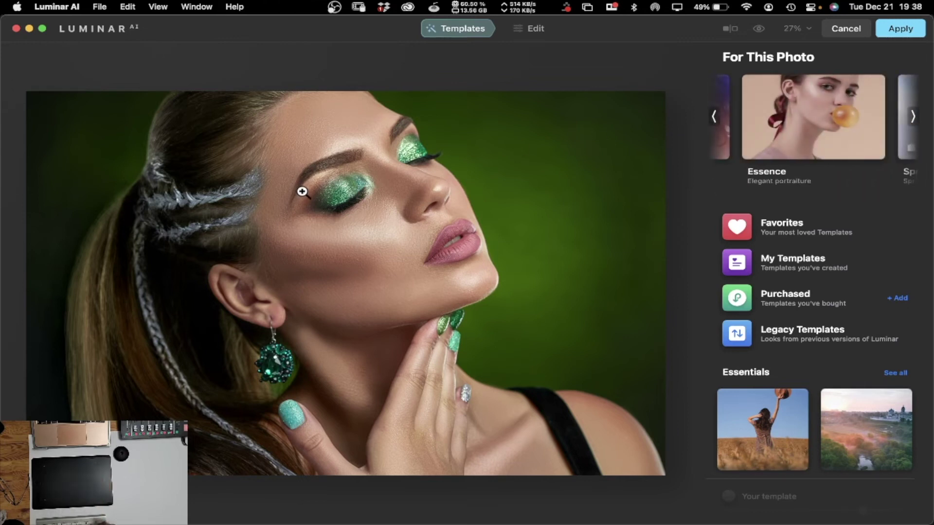
pyautogui.click(780, 126)
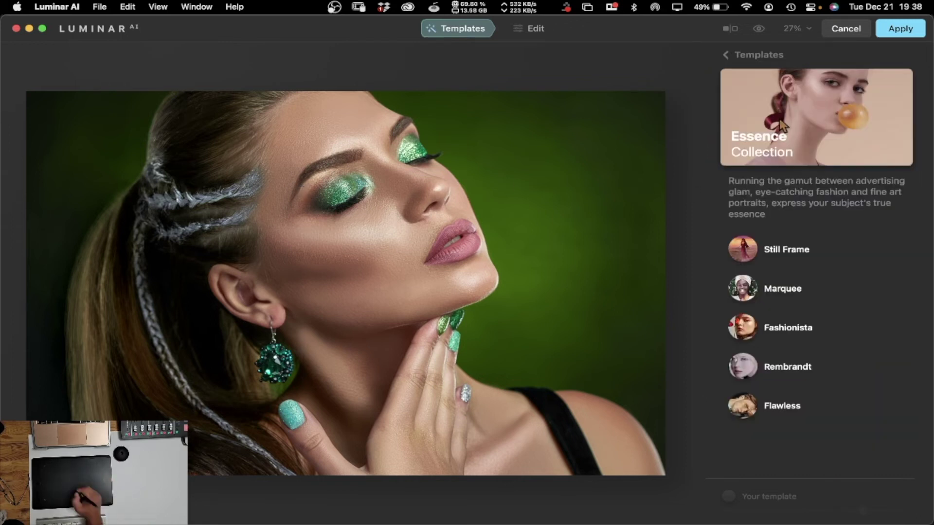
# Step: Try the Flawless, Rembrandt, Fashionista and Marquee templates on the portrait, and reduce the strength of Marquee
pyautogui.click(752, 413)
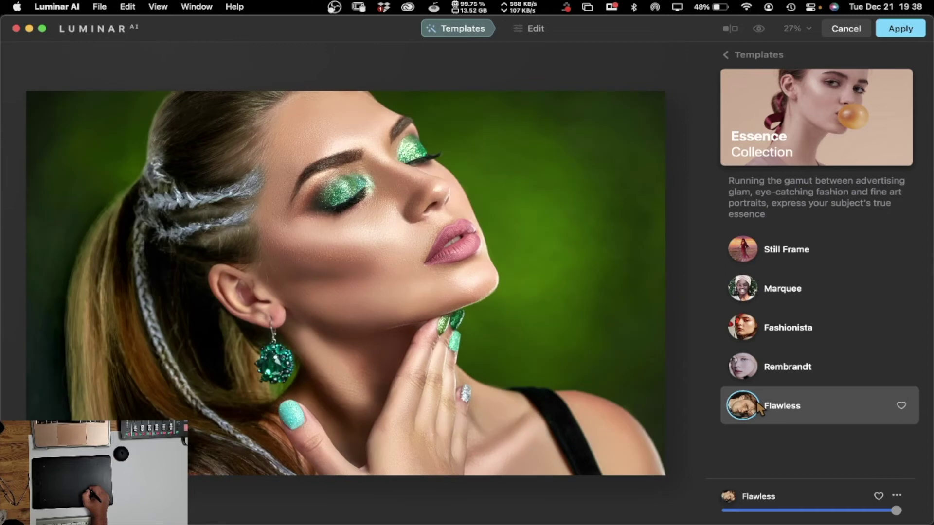
pyautogui.click(743, 369)
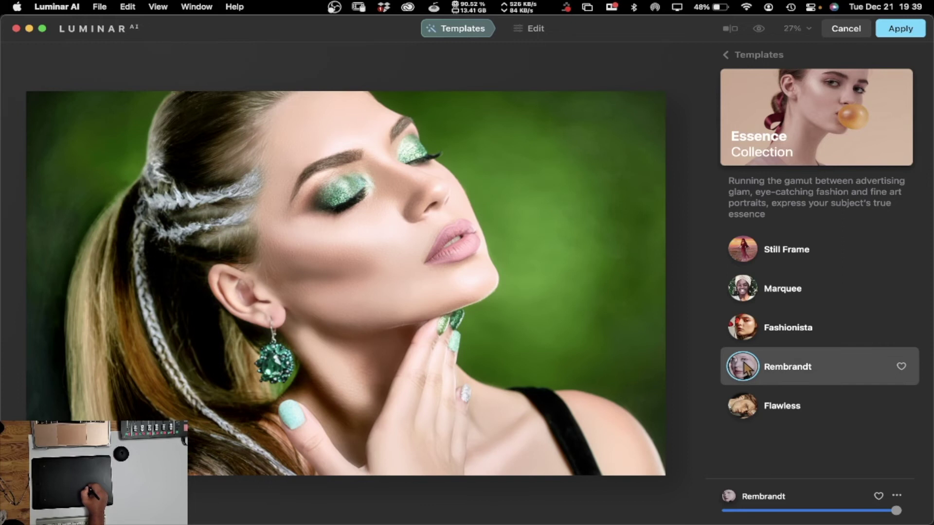
pyautogui.click(749, 333)
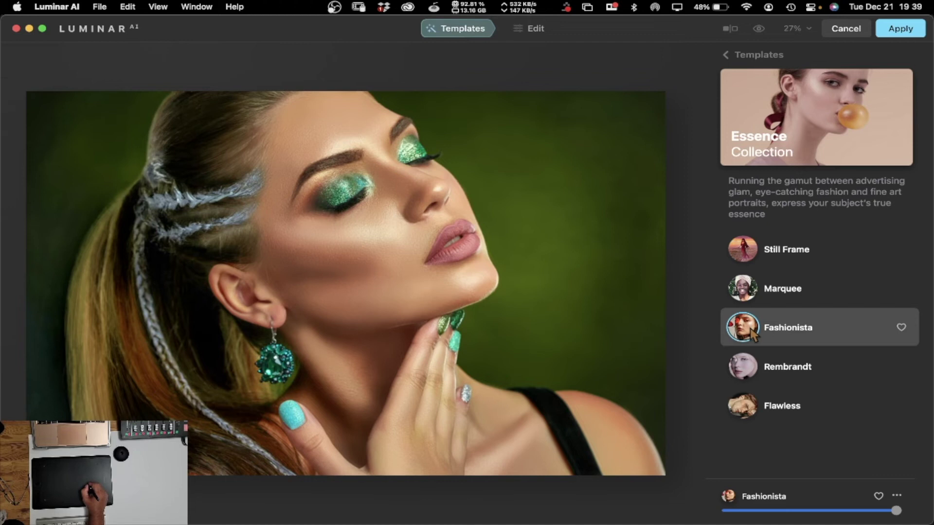
pyautogui.click(749, 300)
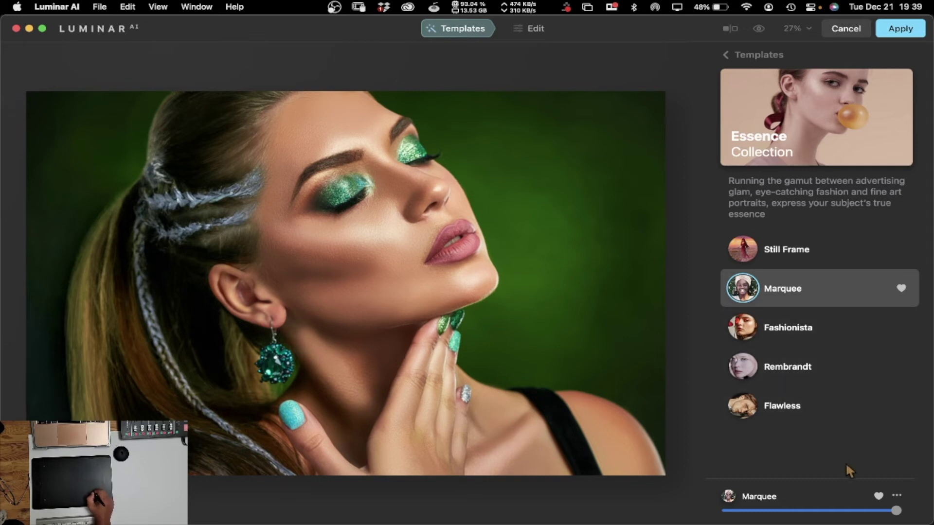
pyautogui.moveTo(896, 511); pyautogui.dragTo(837, 513)
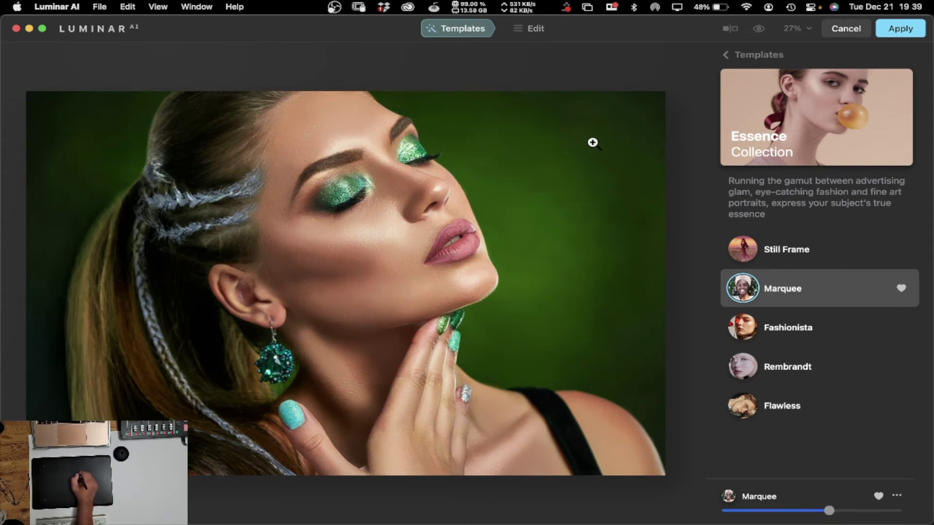
# Step: Switch to manual editing and enable Skin Defects Removal in the Skin AI portrait tool
pyautogui.click(542, 29)
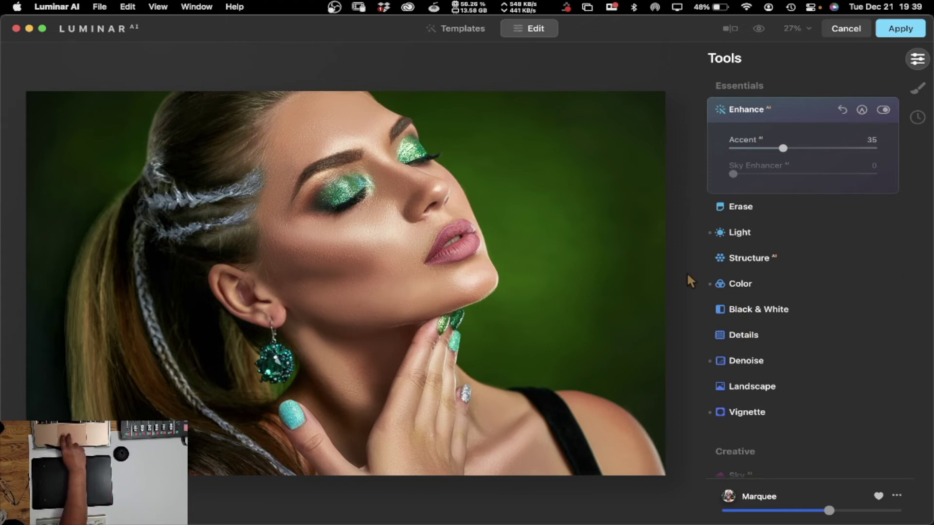
pyautogui.scroll(-6, 830, 288)
pyautogui.scroll(-5, 835, 285)
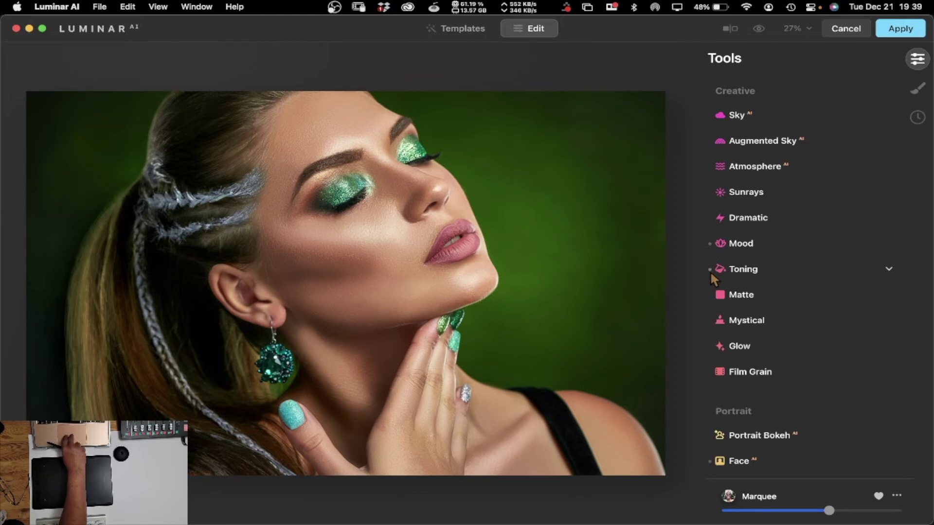
pyautogui.scroll(-3, 800, 277)
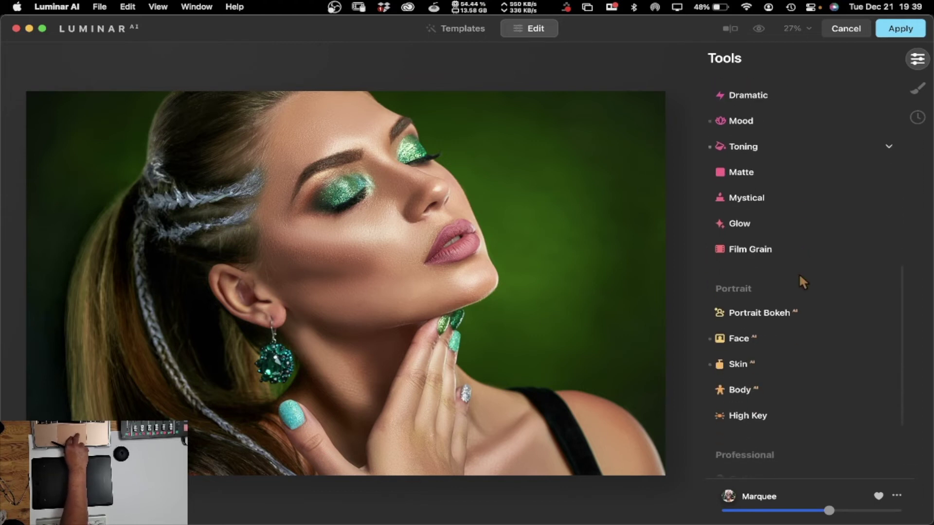
pyautogui.scroll(-2, 801, 278)
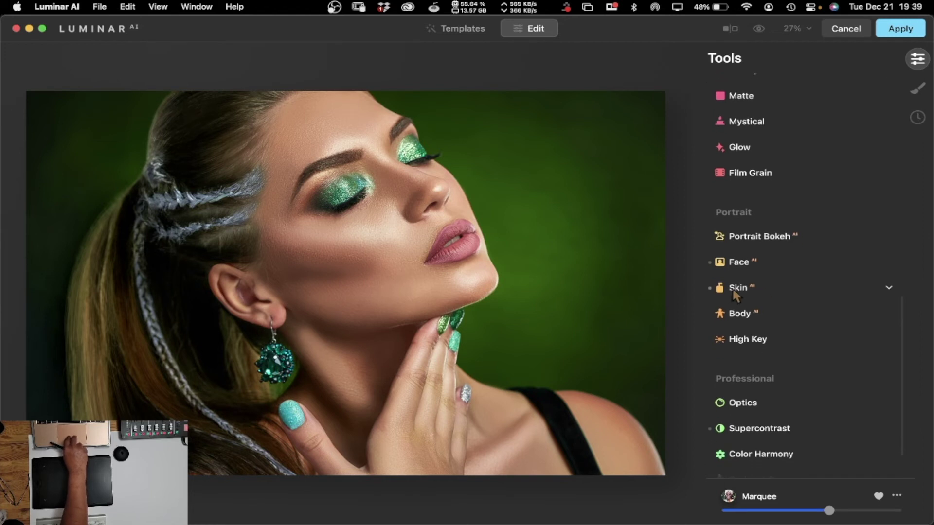
pyautogui.click(734, 289)
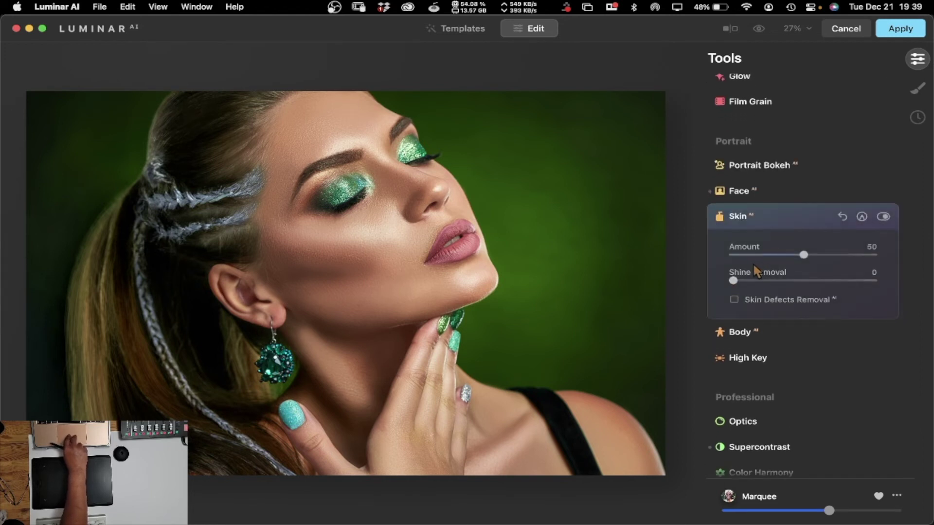
pyautogui.click(734, 299)
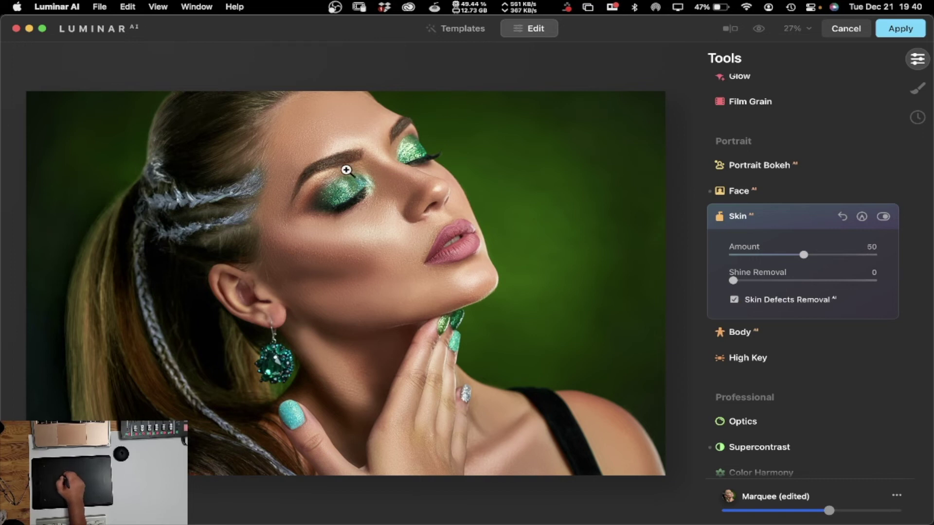
# Step: Examine the skin texture around the cheek and nose at 100% zoom and return to the full view
pyautogui.click(387, 216)
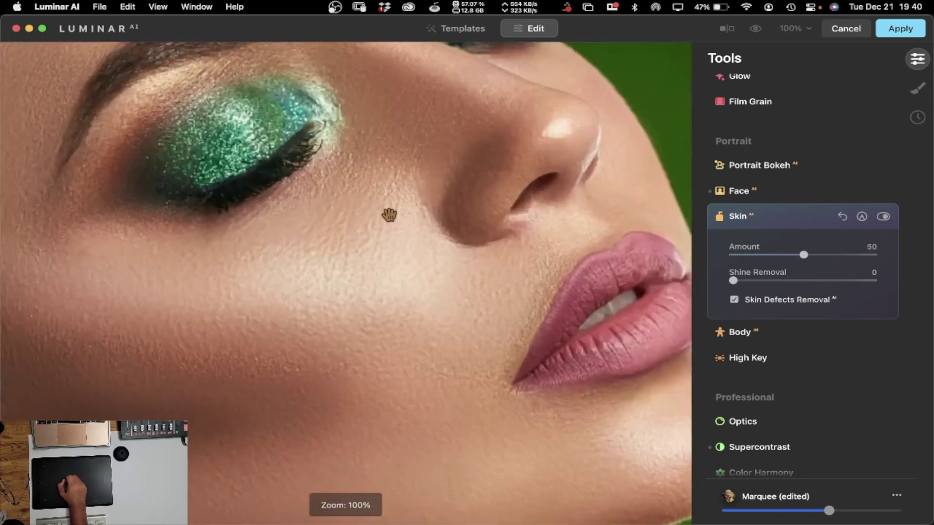
pyautogui.click(389, 216)
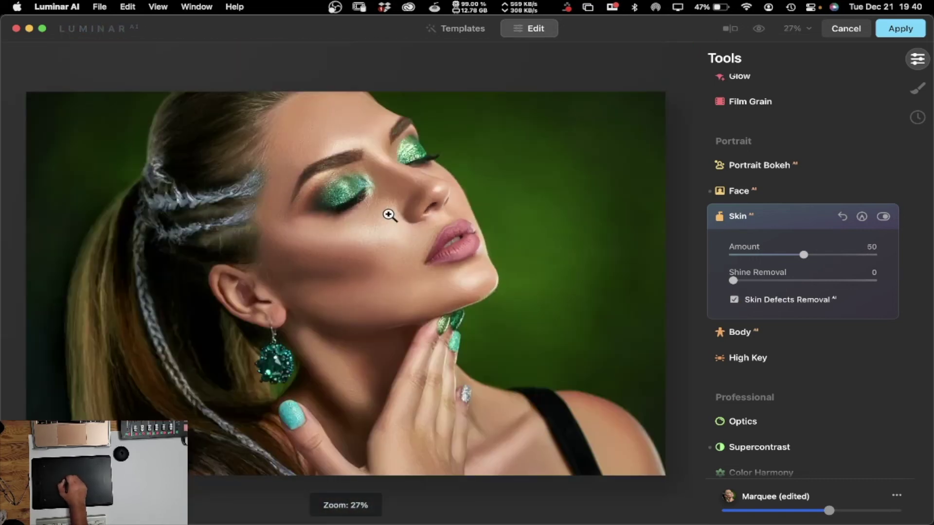
pyautogui.click(389, 215)
pyautogui.click(393, 216)
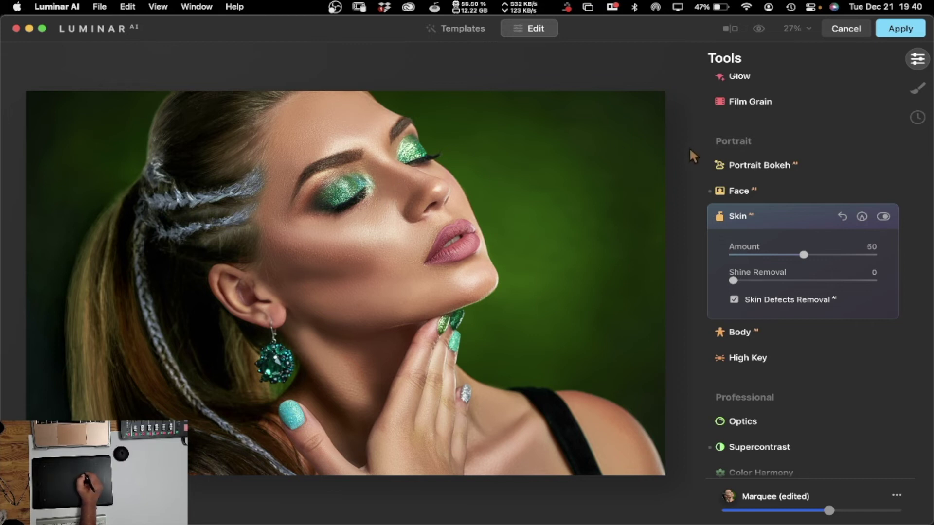
# Step: Look over the Body AI and Face AI settings, cancel all Luminar AI changes and return to Photoshop
pyautogui.click(739, 335)
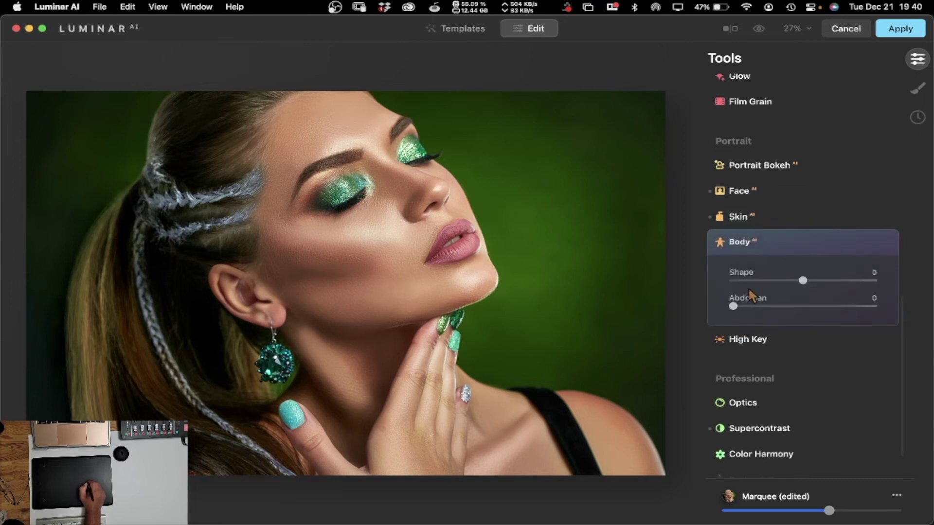
pyautogui.click(769, 190)
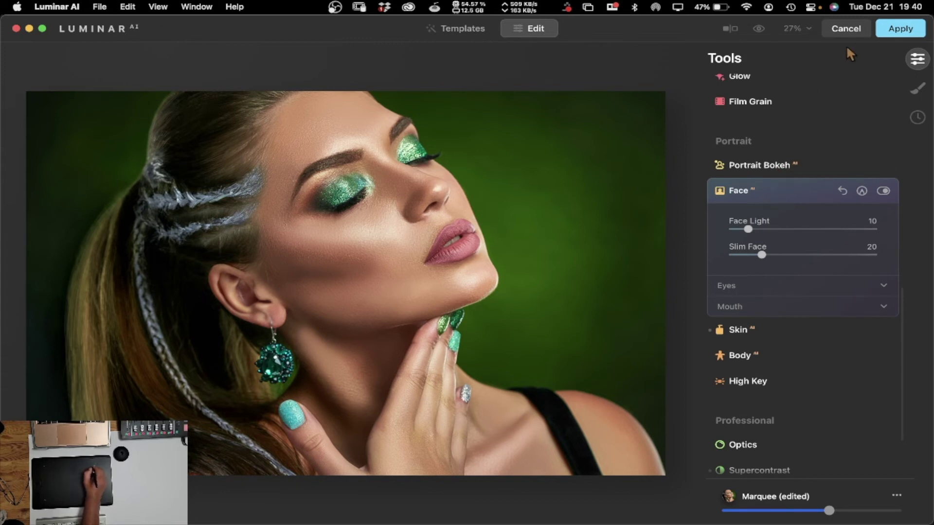
pyautogui.click(843, 30)
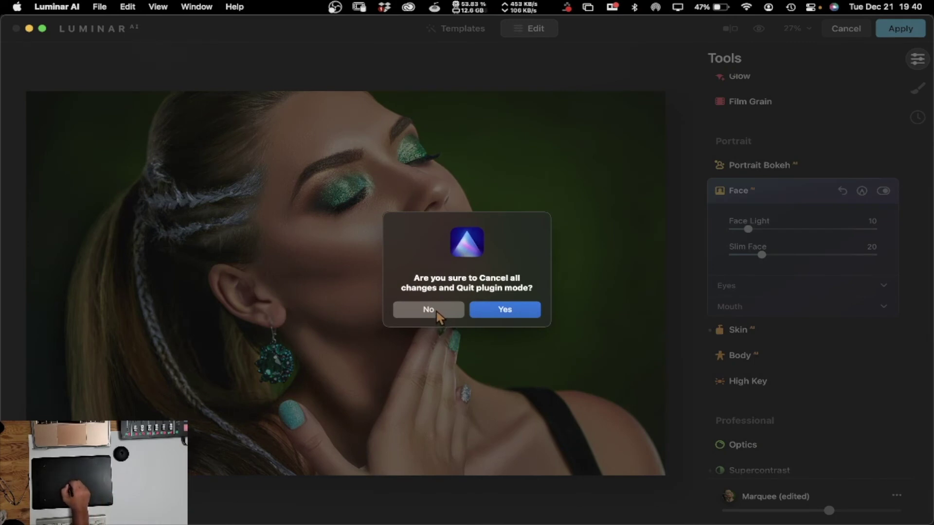
pyautogui.click(494, 310)
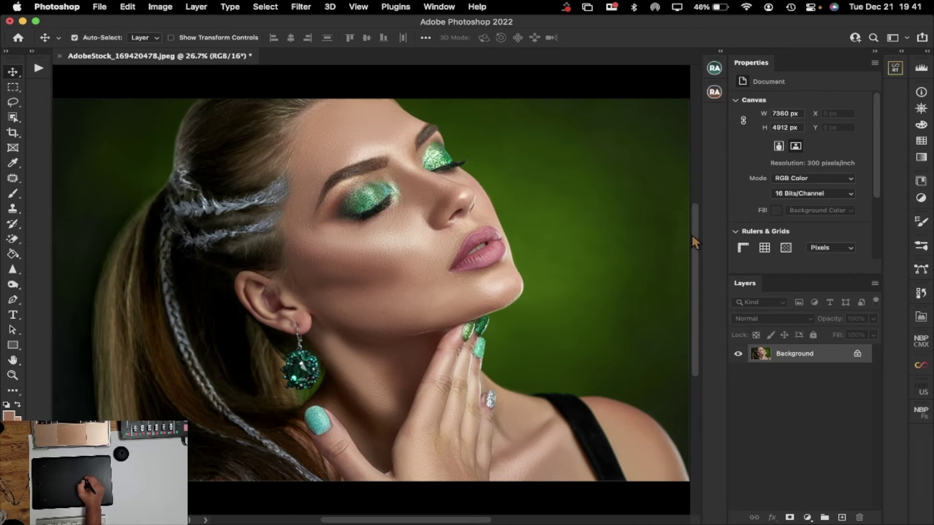
pyautogui.moveTo(694, 233)
pyautogui.mouseDown()
pyautogui.moveTo(698, 208)
pyautogui.moveTo(697, 236)
pyautogui.mouseUp()
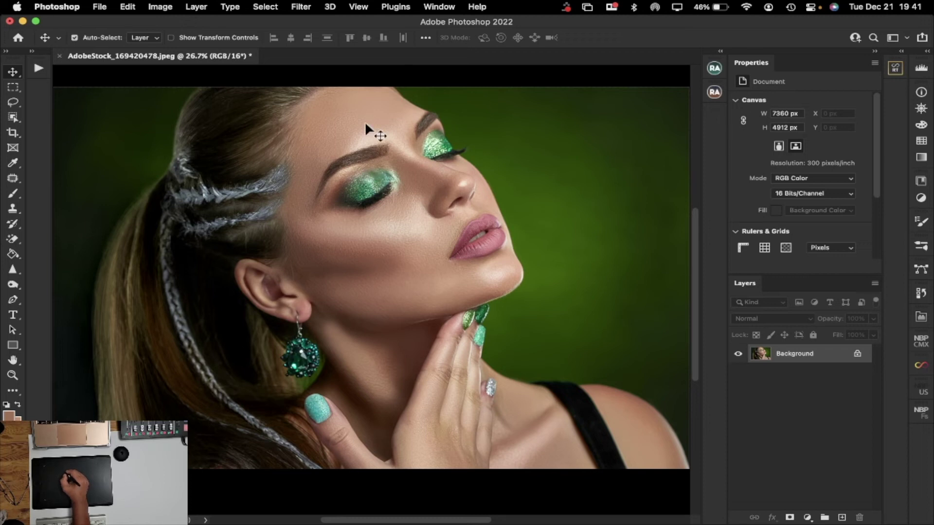
# Step: Try reshaping the chin and jawline in Liquify with the Forward Warp tool, using brush sizes 1208 and 661 at pressure 64
pyautogui.click(360, 8)
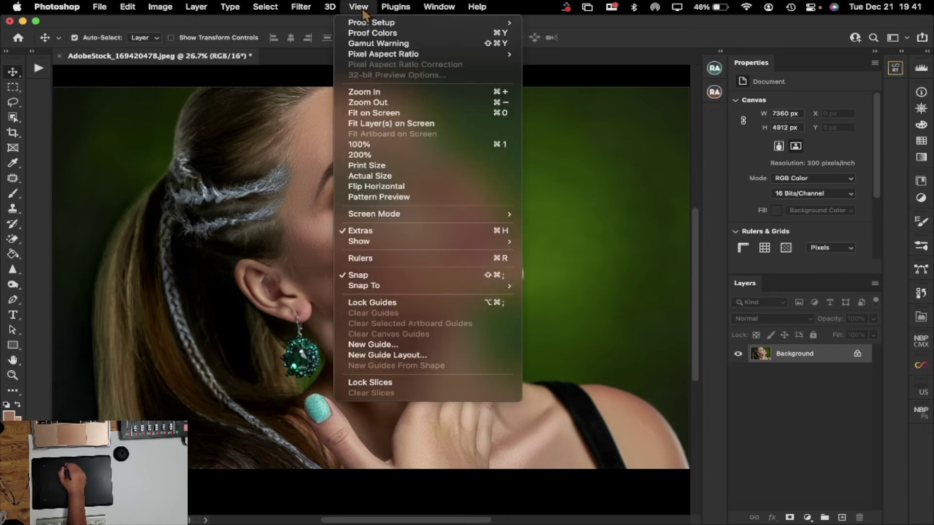
pyautogui.moveTo(301, 7)
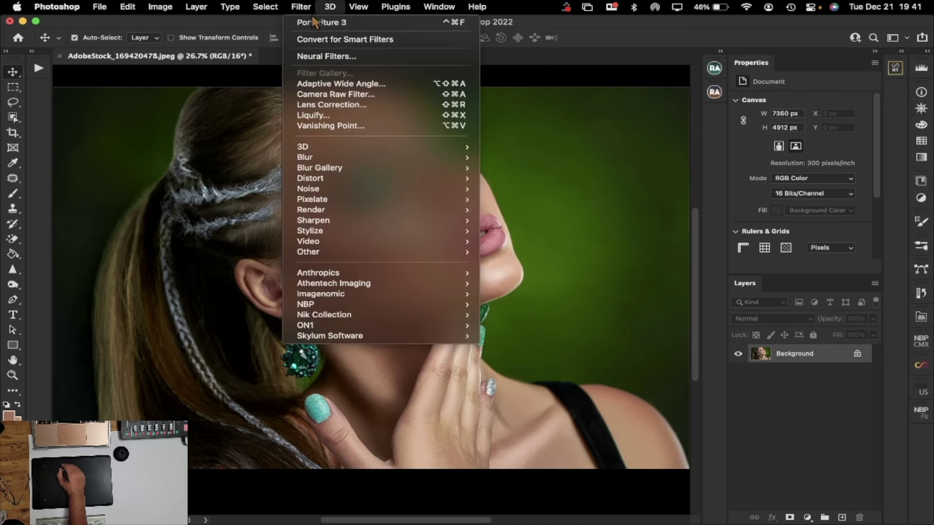
pyautogui.click(332, 115)
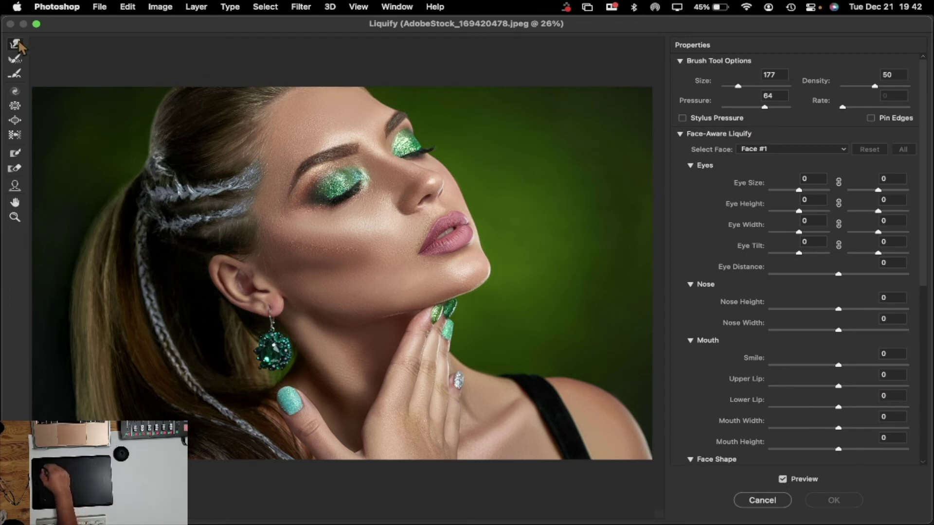
pyautogui.moveTo(219, 301)
pyautogui.mouseDown()
pyautogui.moveTo(284, 316)
pyautogui.moveTo(266, 315)
pyautogui.mouseUp()
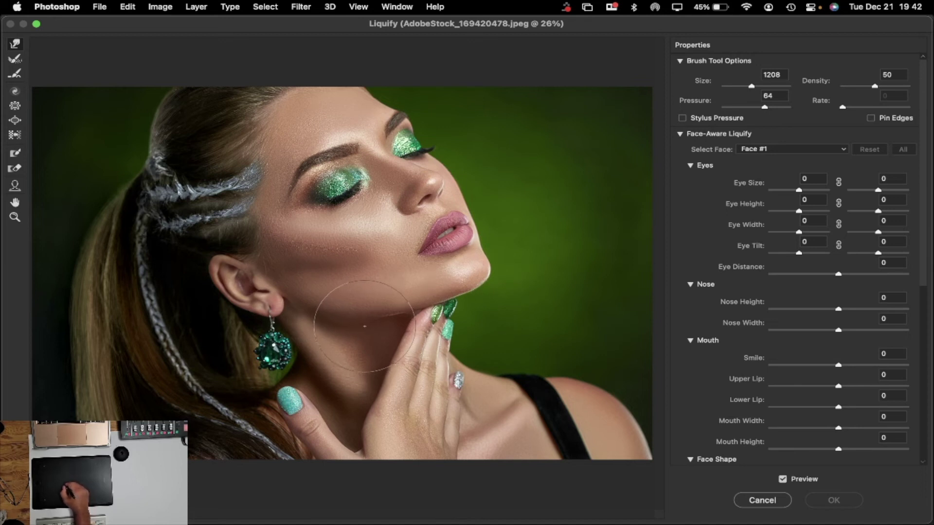
pyautogui.moveTo(363, 325)
pyautogui.mouseDown()
pyautogui.moveTo(335, 331)
pyautogui.moveTo(322, 322)
pyautogui.moveTo(393, 333)
pyautogui.moveTo(406, 327)
pyautogui.moveTo(406, 313)
pyautogui.moveTo(395, 316)
pyautogui.moveTo(443, 296)
pyautogui.mouseUp()
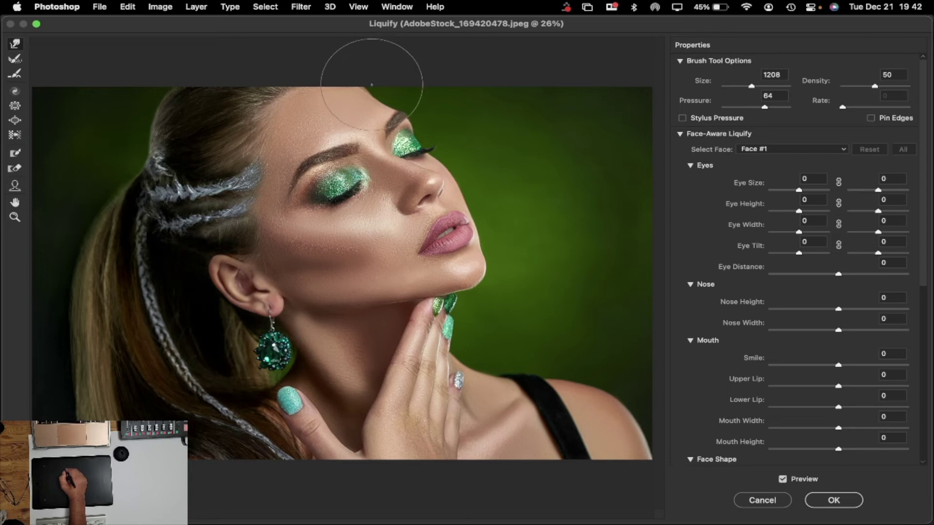
pyautogui.moveTo(540, 202); pyautogui.dragTo(533, 210)
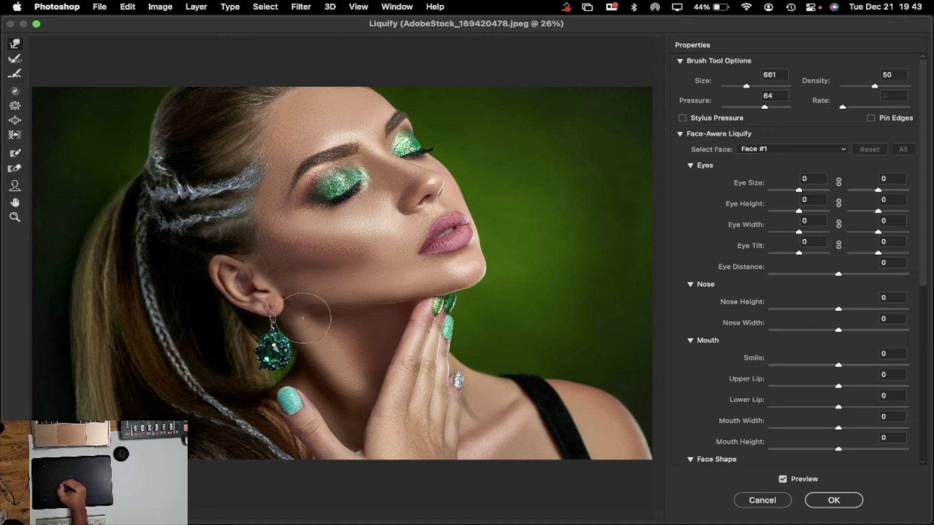
pyautogui.click(833, 500)
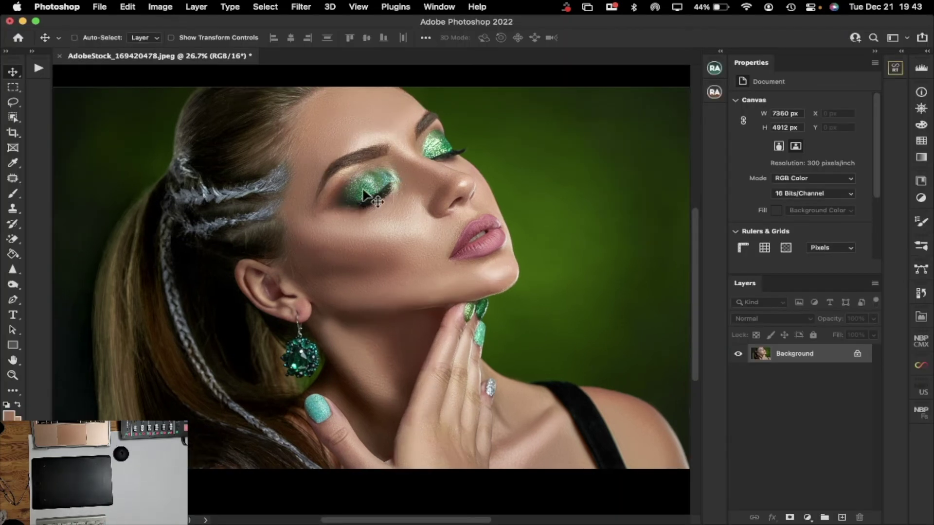
# Step: Compare the portrait before and after the Liquify reshaping, and leave the reshaping undone
pyautogui.press('super+z')
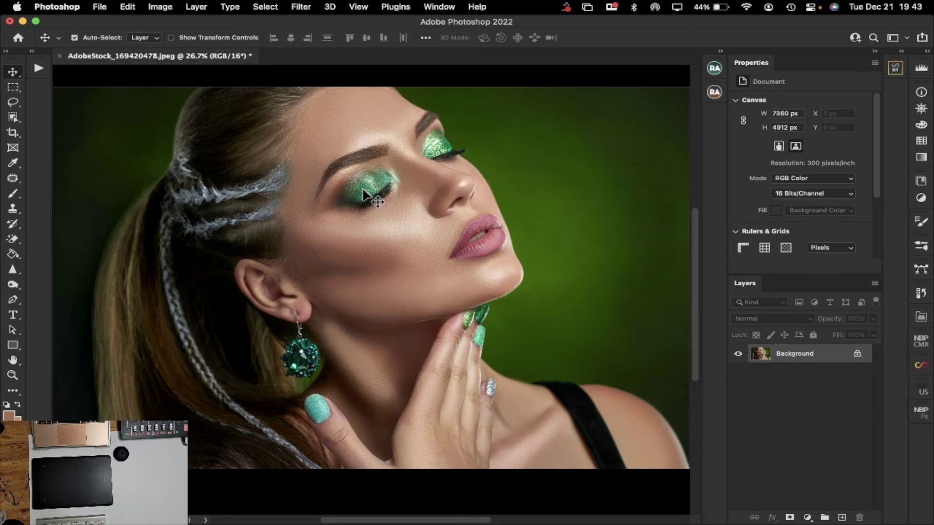
pyautogui.press('super+shift+z')
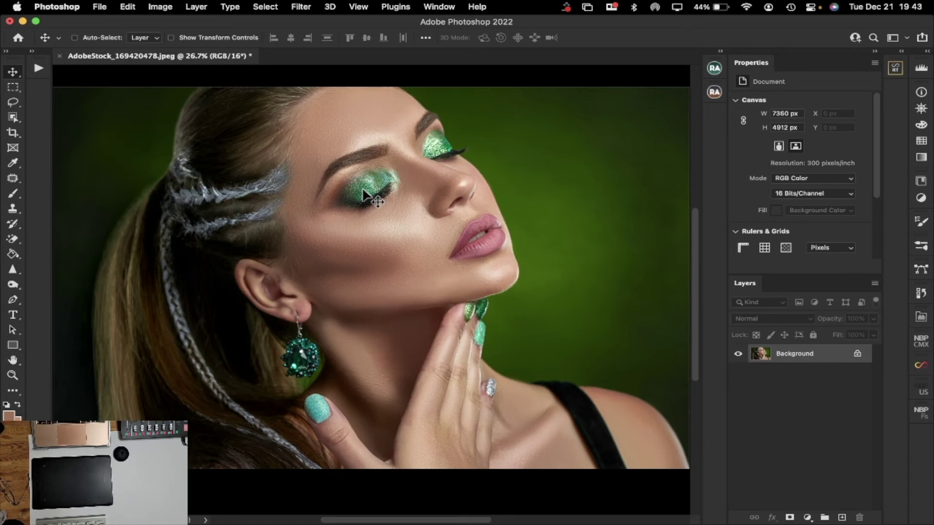
pyautogui.press('super+z')
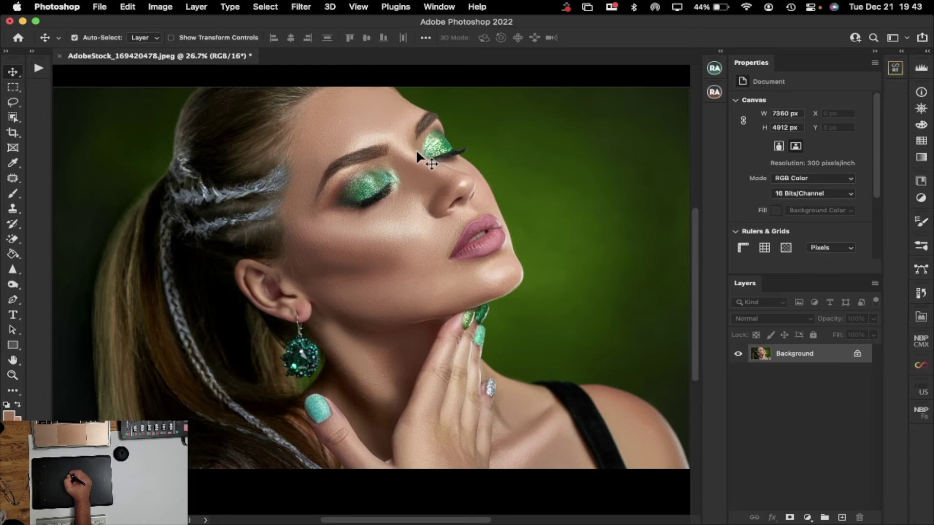
# Step: Look over the retouching tools in the Beauty Retouch and MUA Retouch panels, and collapse both
pyautogui.click(714, 68)
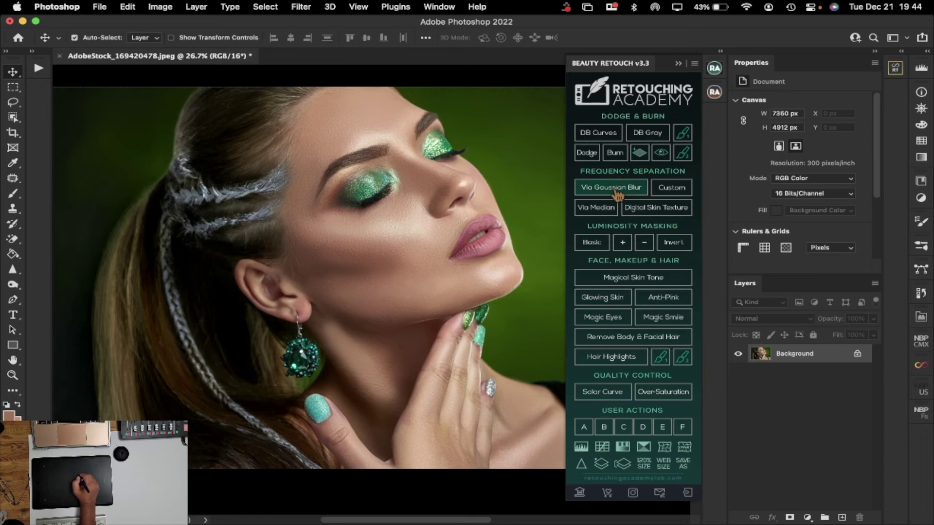
pyautogui.click(678, 64)
pyautogui.click(714, 93)
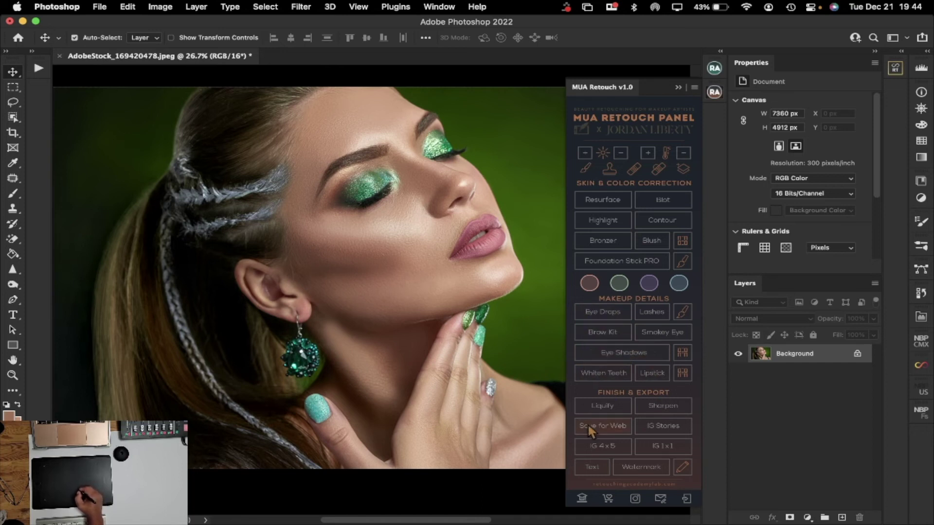
pyautogui.click(679, 88)
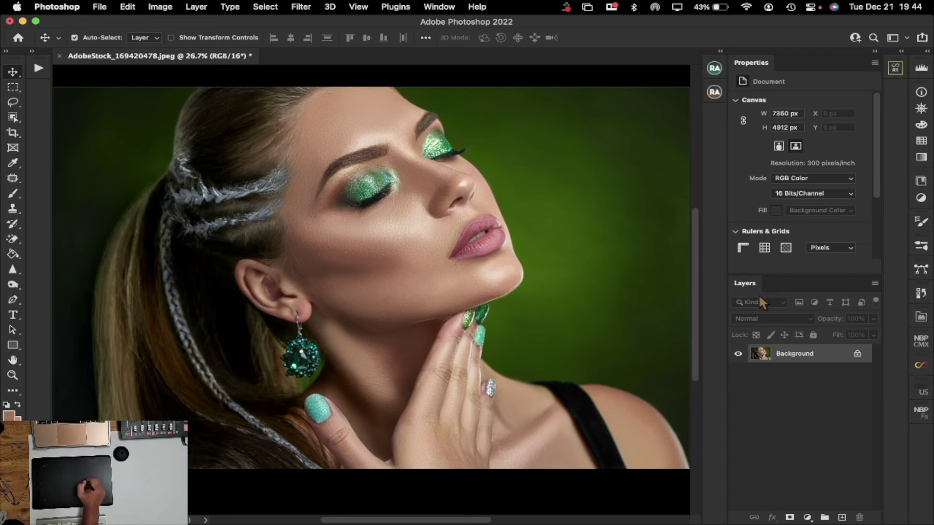
# Step: Generate a medium-intensity Infinite Color grade on the portrait, regenerating it until the background has dark purple and olive tones
pyautogui.click(921, 368)
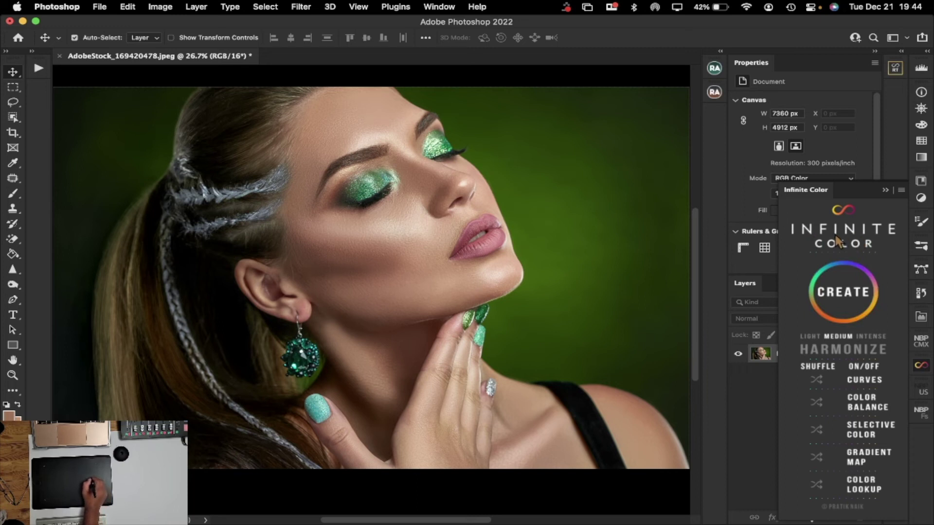
pyautogui.click(842, 298)
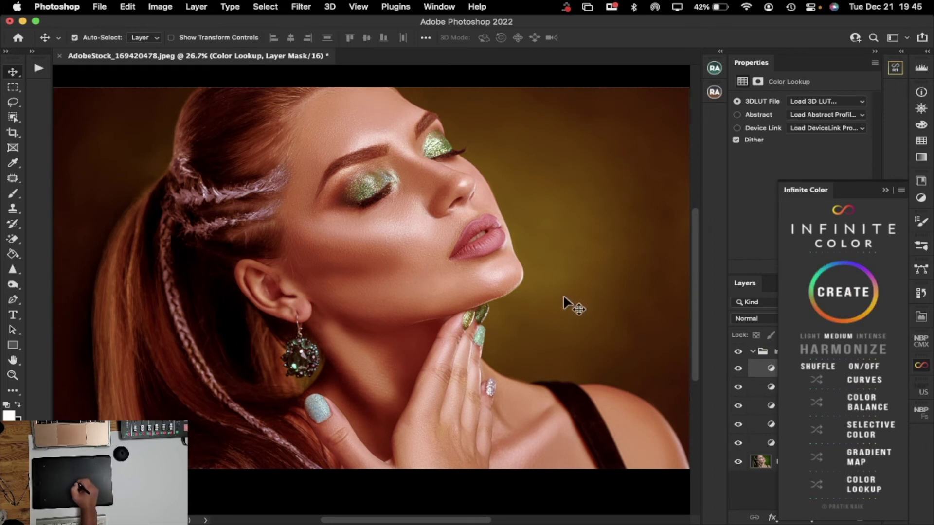
pyautogui.click(844, 304)
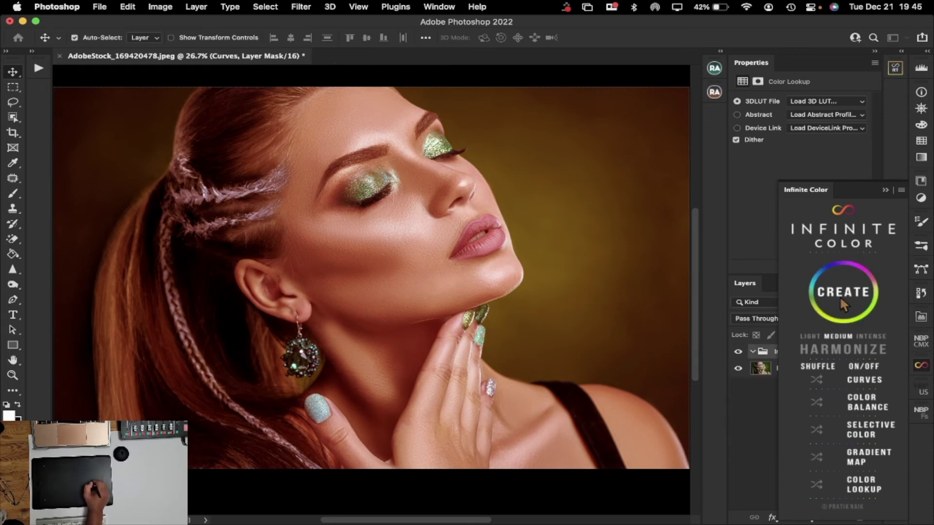
pyautogui.click(843, 299)
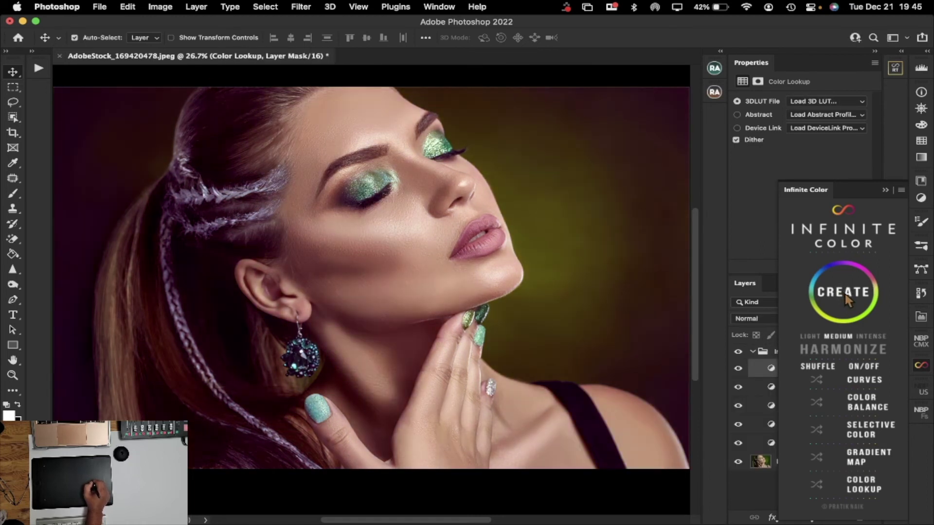
pyautogui.click(885, 190)
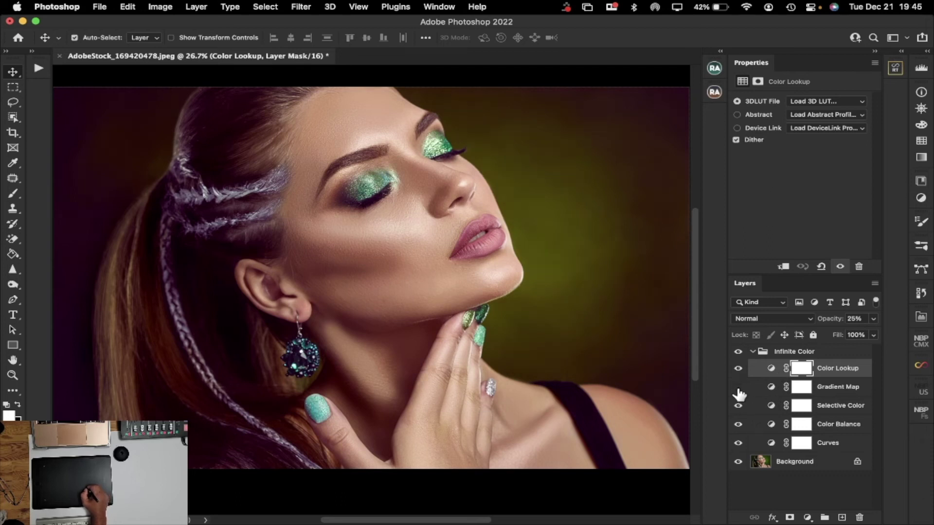
# Step: Collapse the Infinite Color group and compare the portrait with and without the color grade
pyautogui.click(738, 369)
pyautogui.click(754, 352)
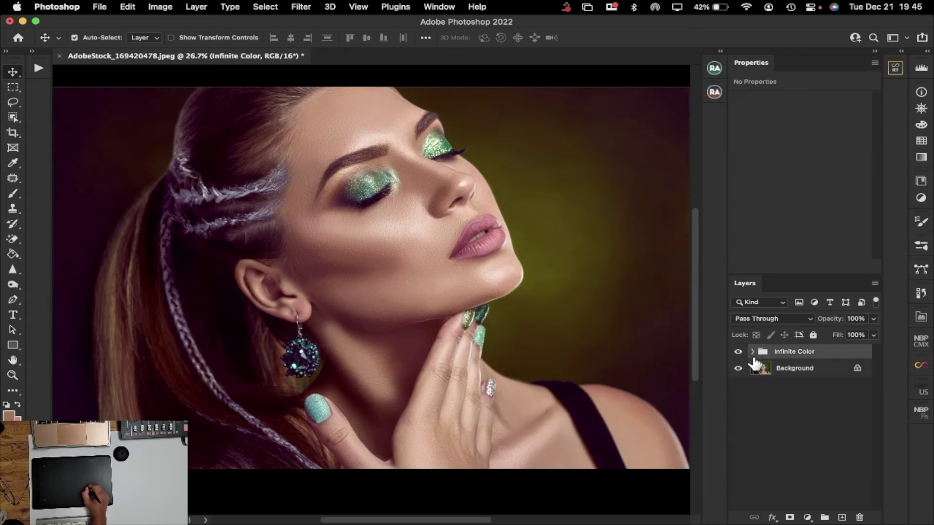
pyautogui.click(738, 351)
pyautogui.click(738, 352)
pyautogui.click(738, 351)
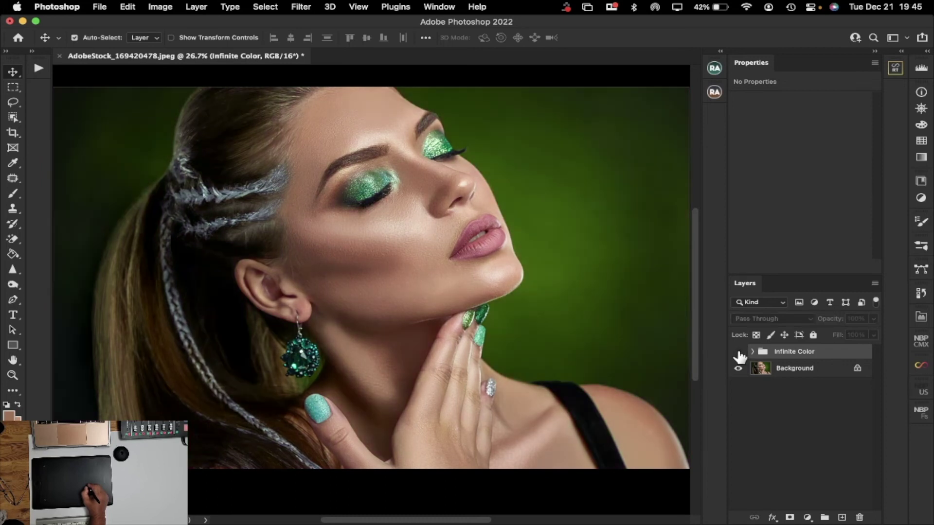
pyautogui.click(738, 352)
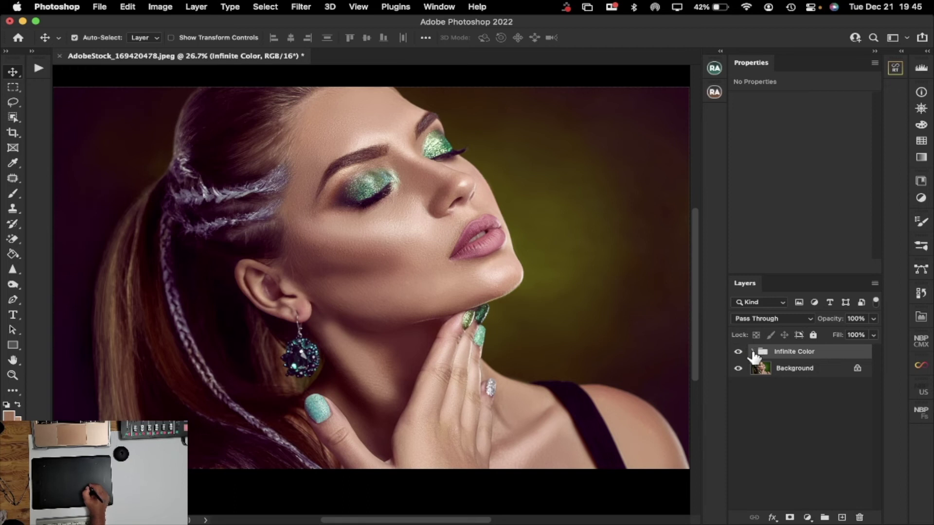
# Step: Lower the opacity of the Infinite Color group to 53%
pyautogui.click(874, 318)
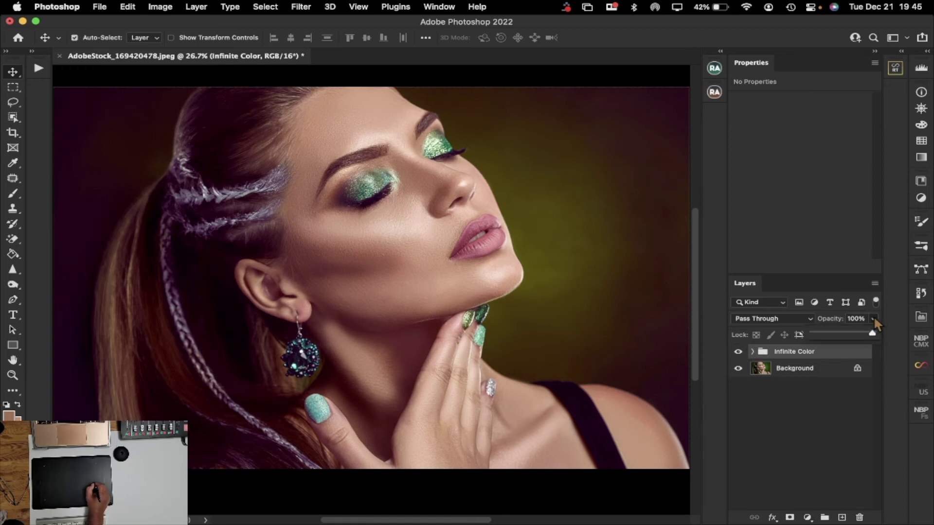
pyautogui.moveTo(867, 335); pyautogui.dragTo(845, 335)
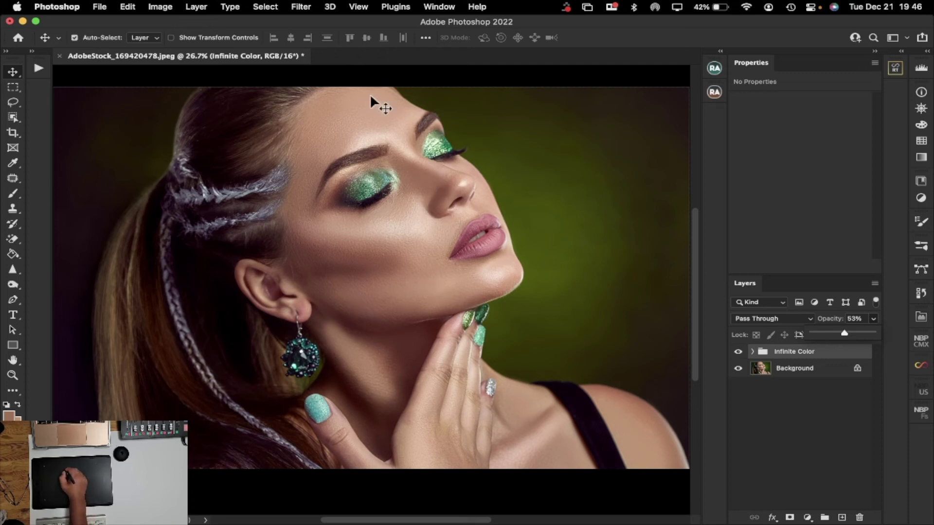
pyautogui.click(696, 241)
# Step: Examine the graded portrait up close around the ear, earring, neck and face, and return to the full view
pyautogui.moveTo(696, 238)
pyautogui.mouseDown()
pyautogui.moveTo(699, 206)
pyautogui.moveTo(699, 245)
pyautogui.moveTo(702, 232)
pyautogui.mouseUp()
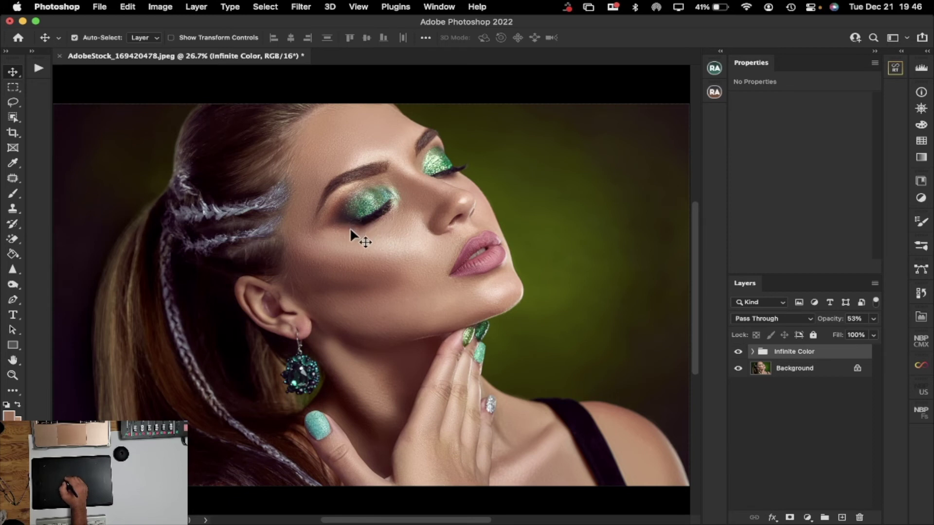
pyautogui.moveTo(696, 238)
pyautogui.mouseDown()
pyautogui.moveTo(693, 276)
pyautogui.moveTo(698, 234)
pyautogui.mouseUp()
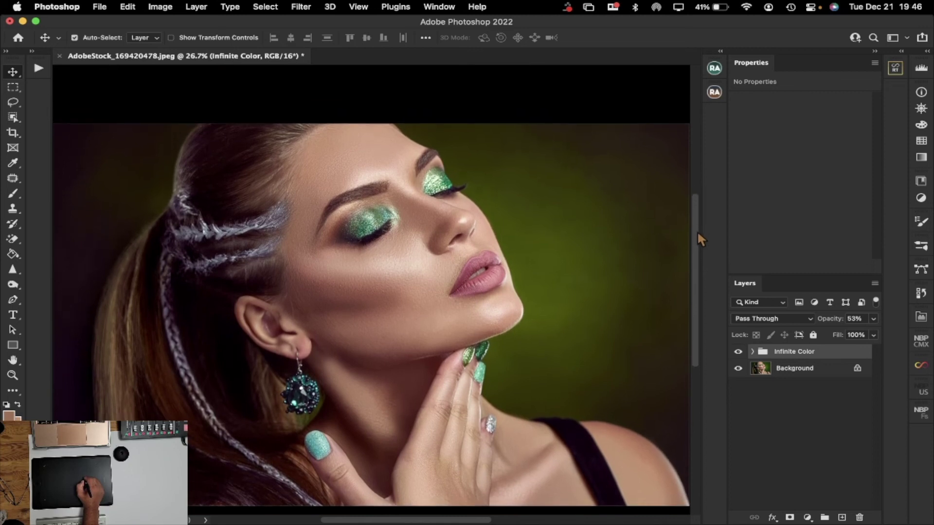
pyautogui.moveTo(698, 238)
pyautogui.mouseDown()
pyautogui.moveTo(699, 254)
pyautogui.moveTo(695, 226)
pyautogui.mouseUp()
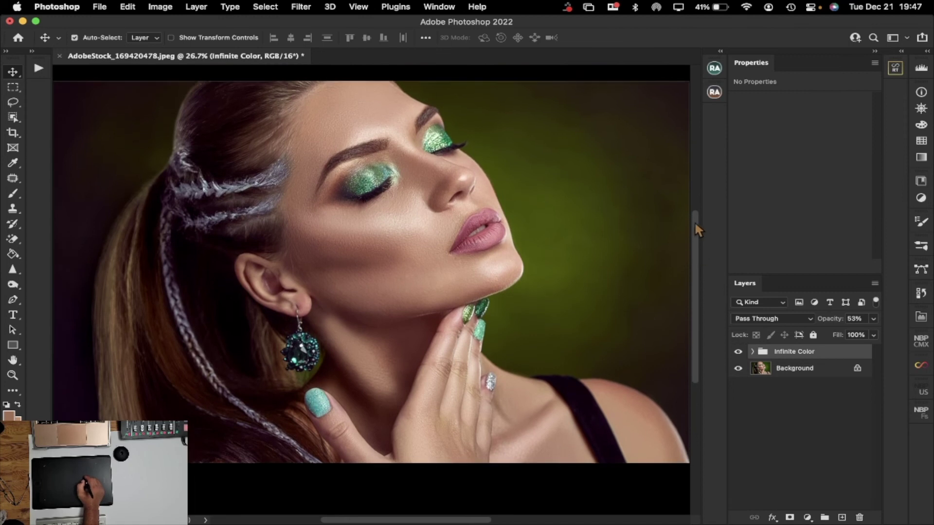
pyautogui.click(14, 376)
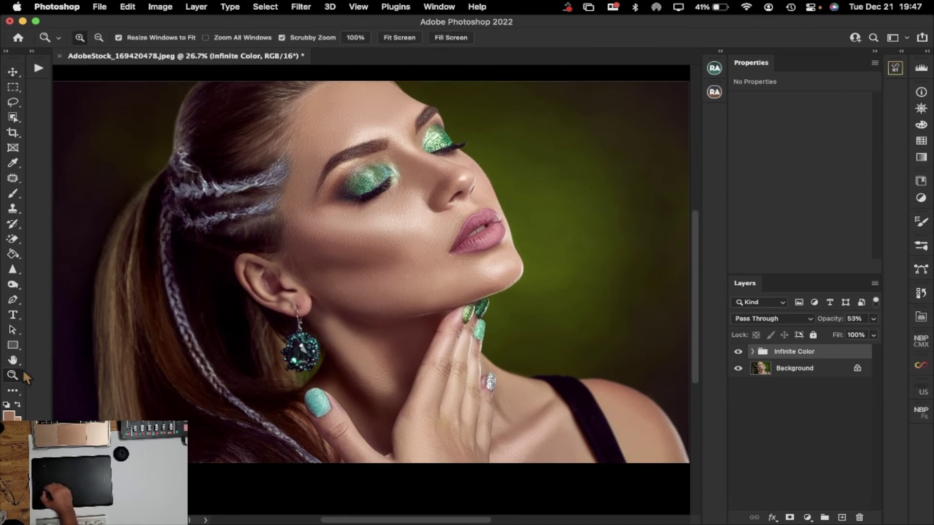
pyautogui.click(290, 312)
pyautogui.moveTo(292, 312); pyautogui.dragTo(355, 302)
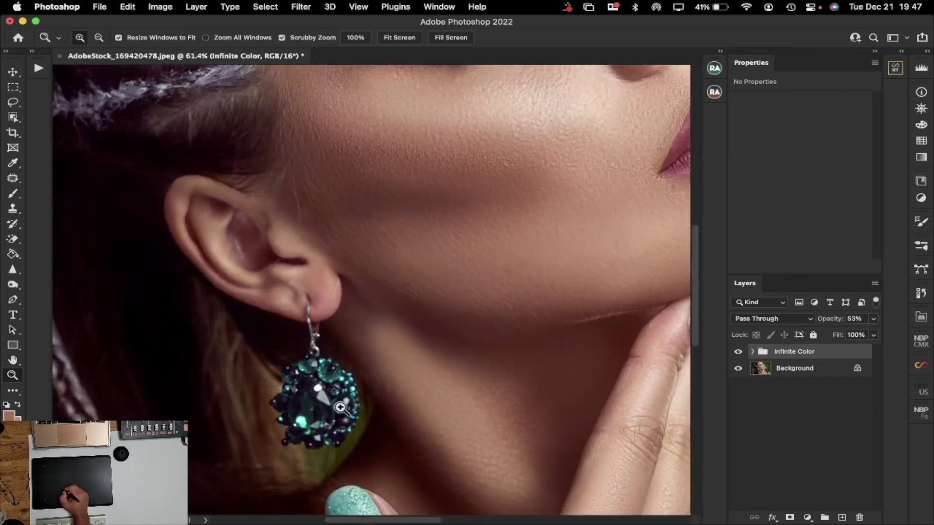
pyautogui.moveTo(694, 276); pyautogui.dragTo(692, 322)
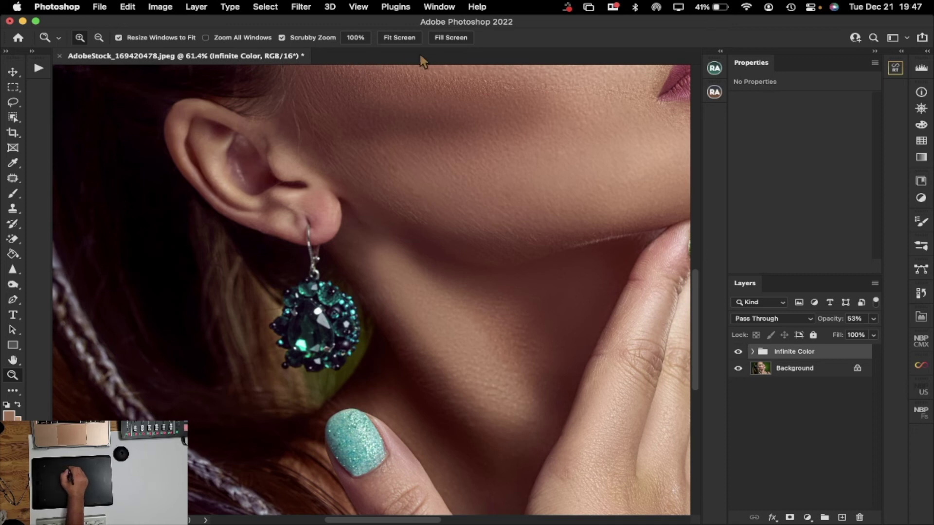
pyautogui.click(397, 38)
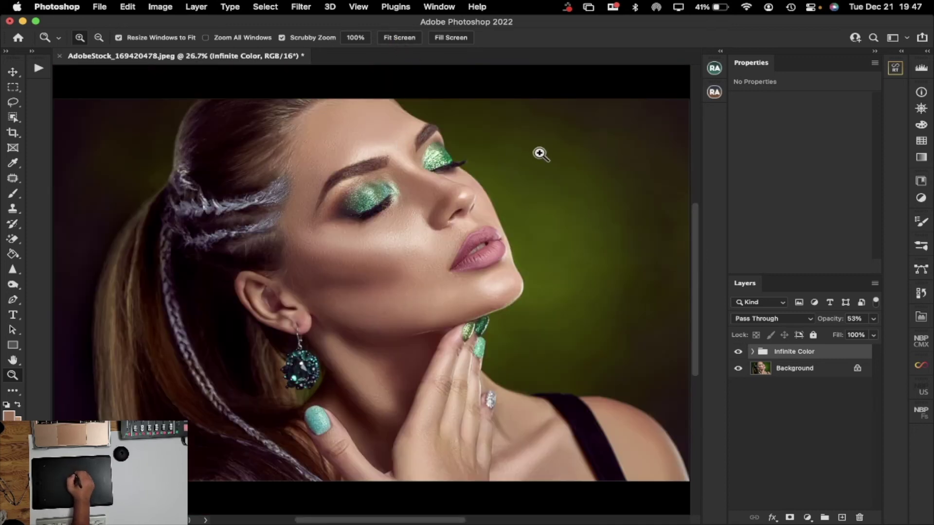
pyautogui.click(515, 154)
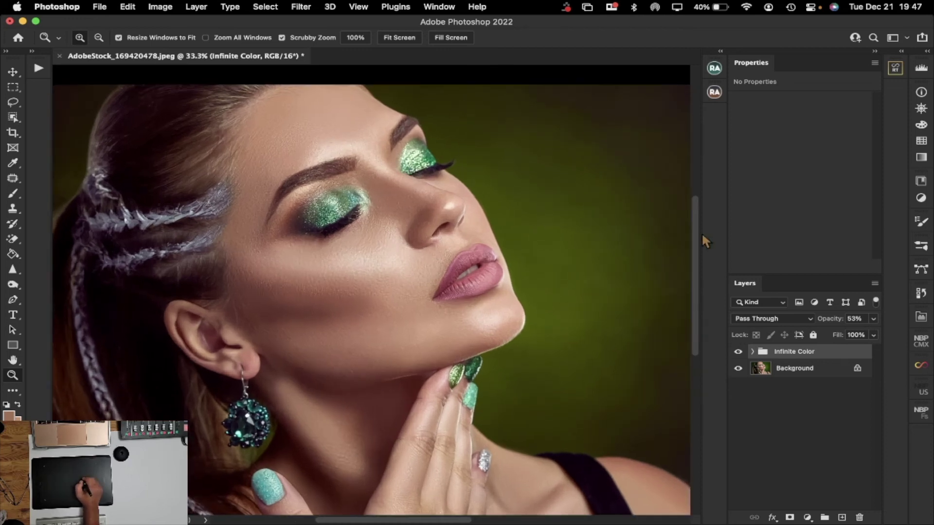
pyautogui.moveTo(692, 238); pyautogui.dragTo(702, 255)
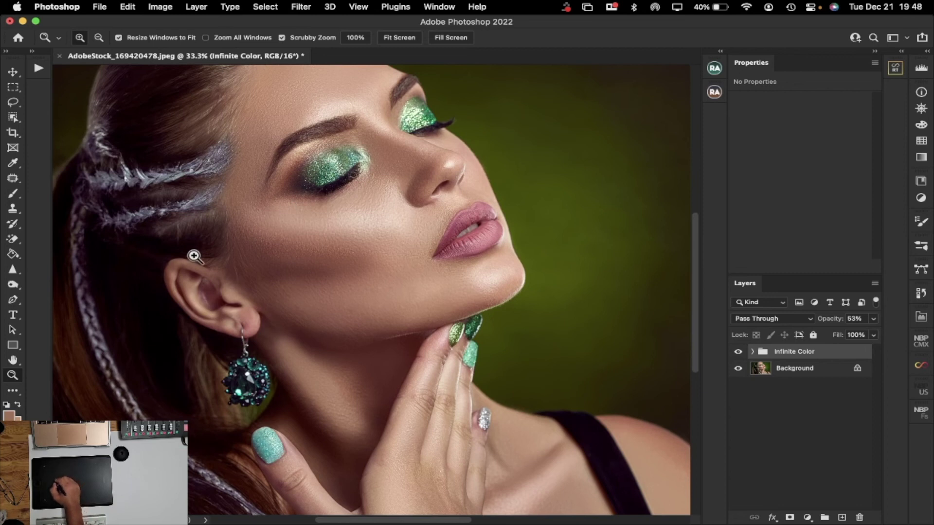
pyautogui.moveTo(693, 236)
pyautogui.mouseDown()
pyautogui.moveTo(694, 297)
pyautogui.moveTo(694, 199)
pyautogui.moveTo(695, 246)
pyautogui.mouseUp()
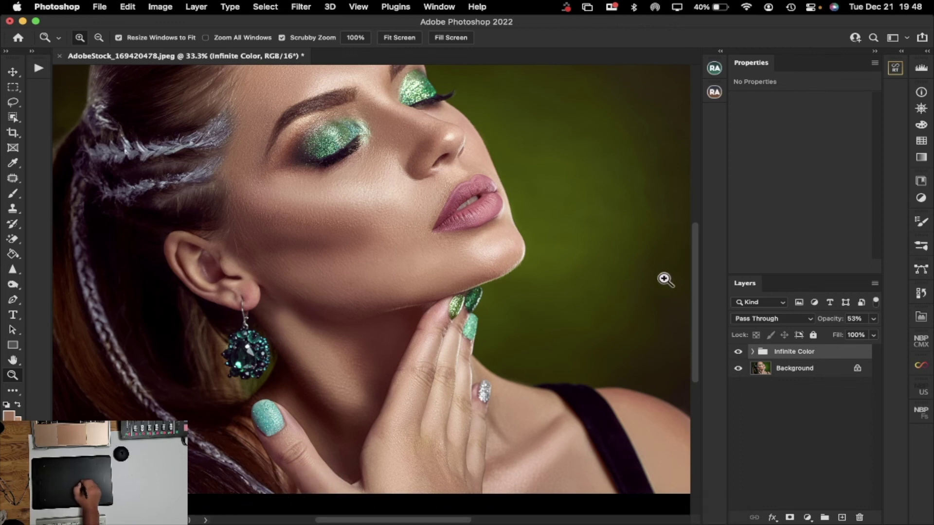
pyautogui.moveTo(693, 274)
pyautogui.mouseDown()
pyautogui.moveTo(696, 247)
pyautogui.moveTo(699, 257)
pyautogui.mouseUp()
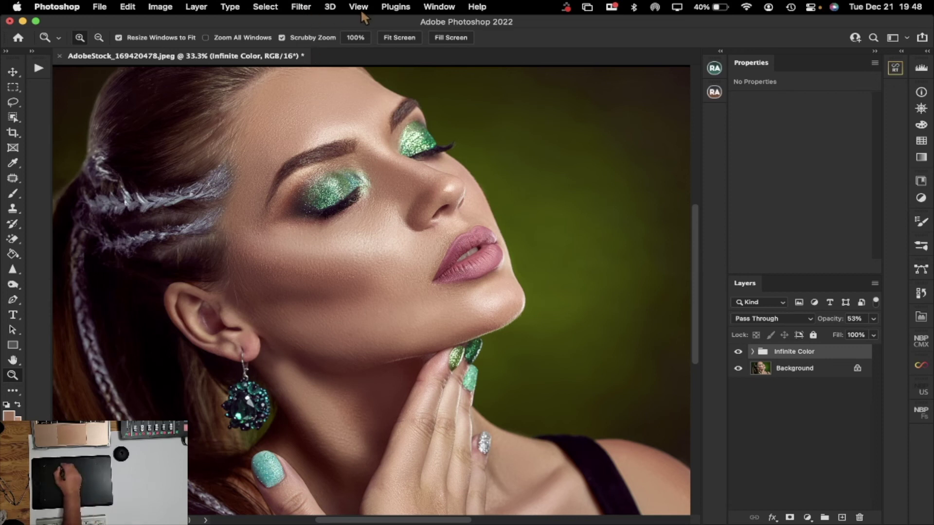
pyautogui.click(406, 37)
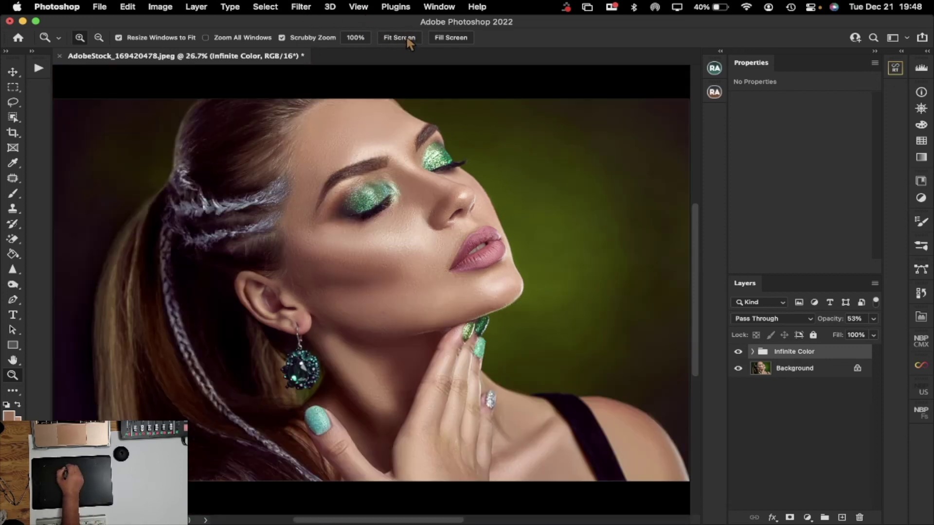
# Step: Expand the Actions list and find the LSP Texture Action set
pyautogui.click(37, 65)
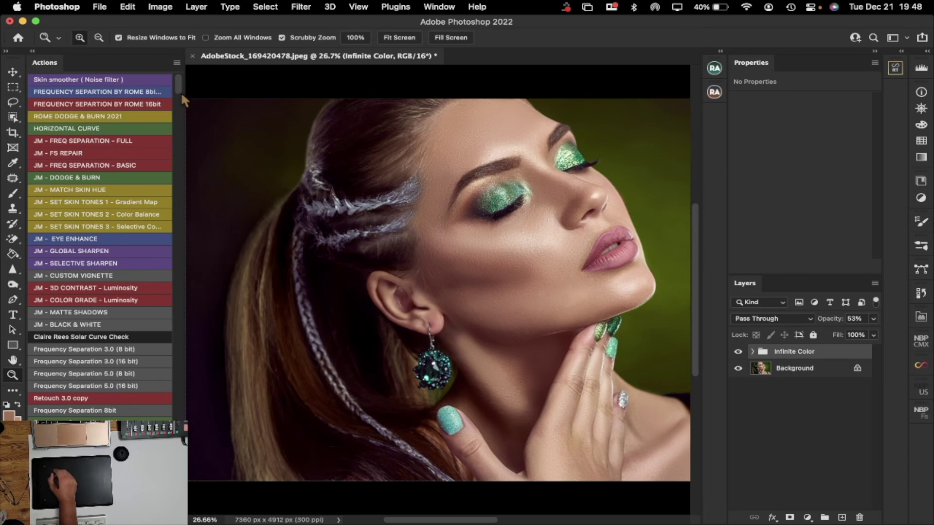
pyautogui.moveTo(180, 91); pyautogui.dragTo(183, 265)
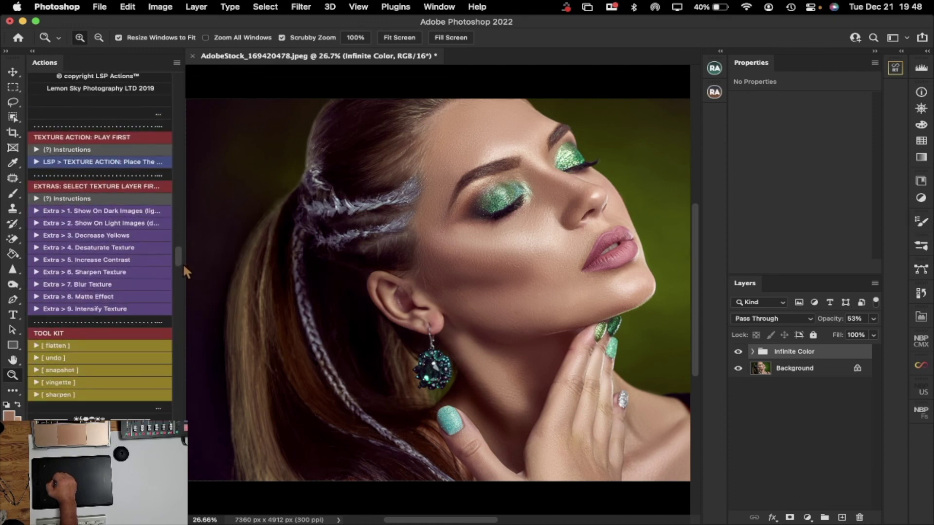
pyautogui.keyDown('super'); pyautogui.doubleClick(125, 163); pyautogui.keyUp('super')
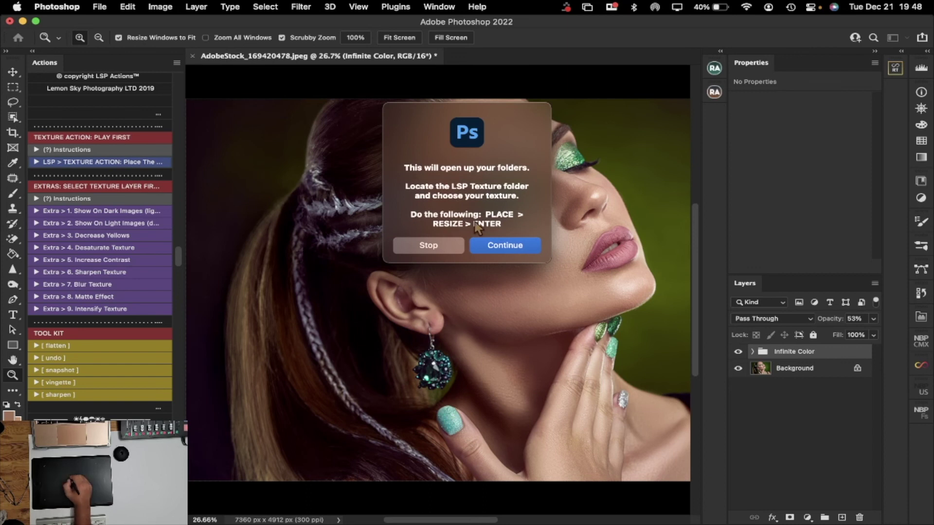
pyautogui.click(512, 248)
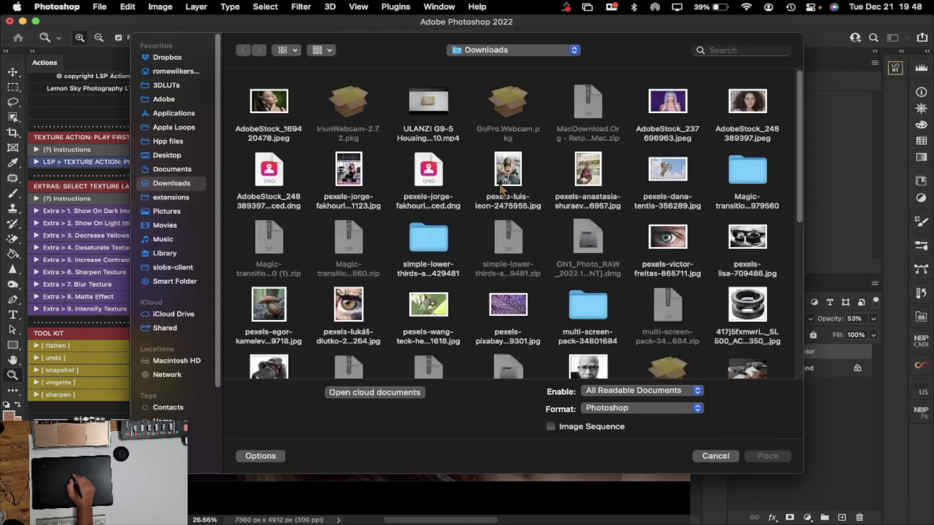
pyautogui.click(180, 211)
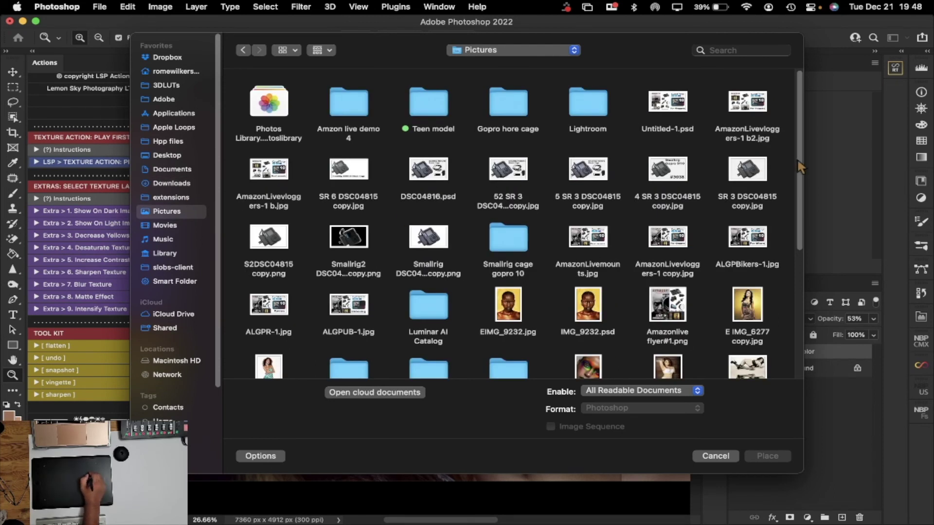
pyautogui.moveTo(796, 165); pyautogui.dragTo(789, 267)
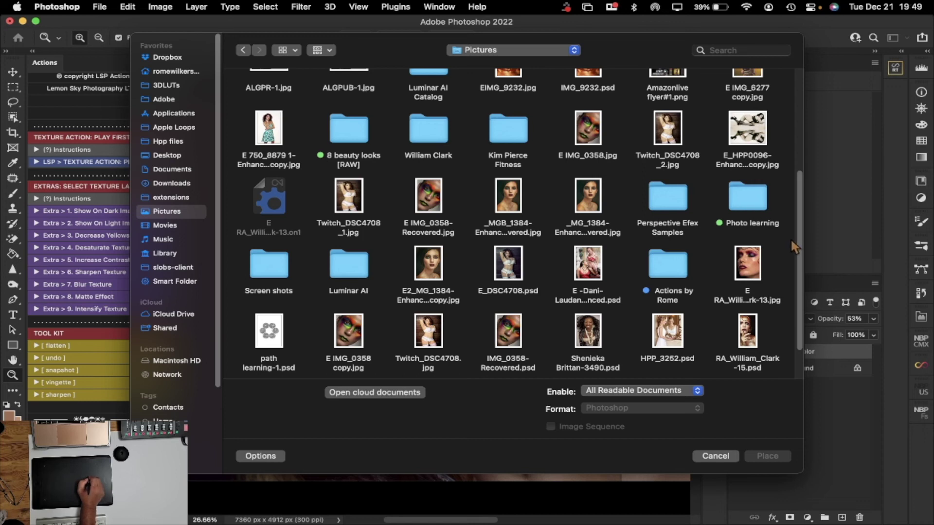
pyautogui.scroll(1, 803, 241)
pyautogui.moveTo(802, 241); pyautogui.dragTo(827, 123)
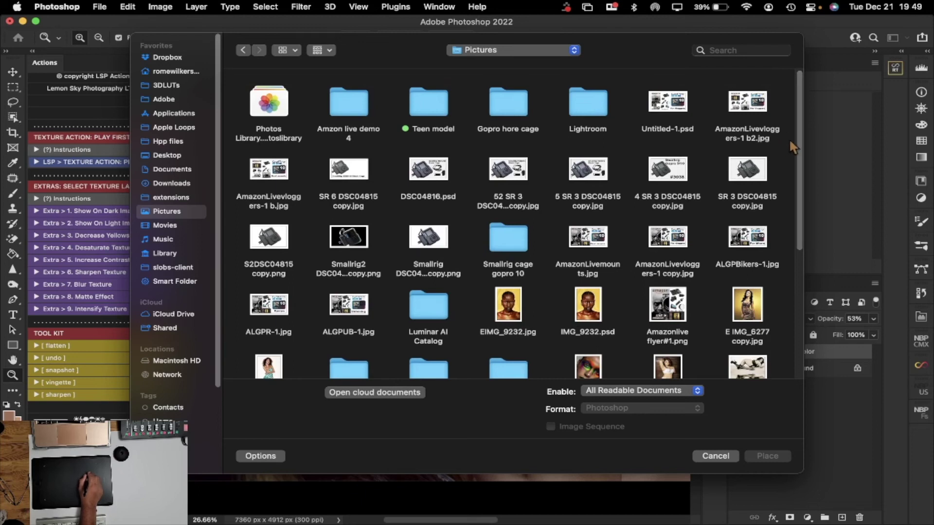
pyautogui.moveTo(799, 146); pyautogui.dragTo(771, 223)
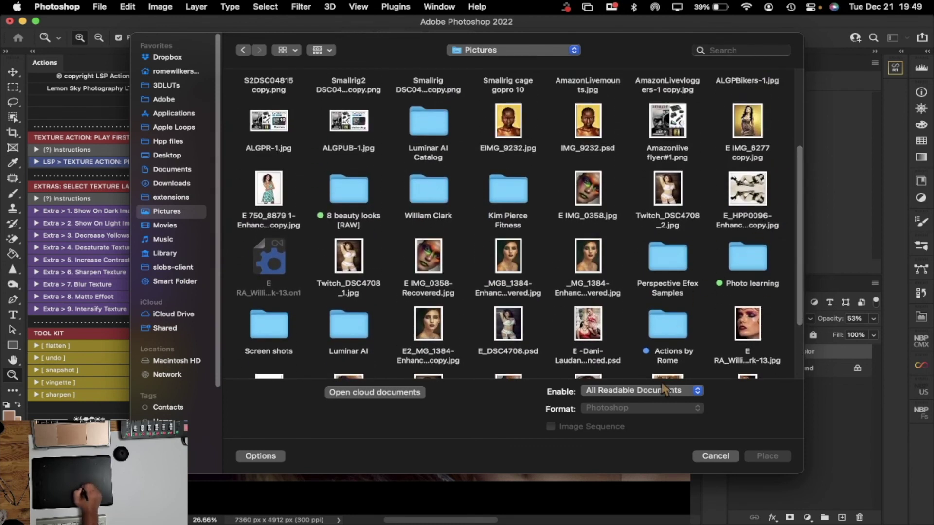
pyautogui.click(715, 457)
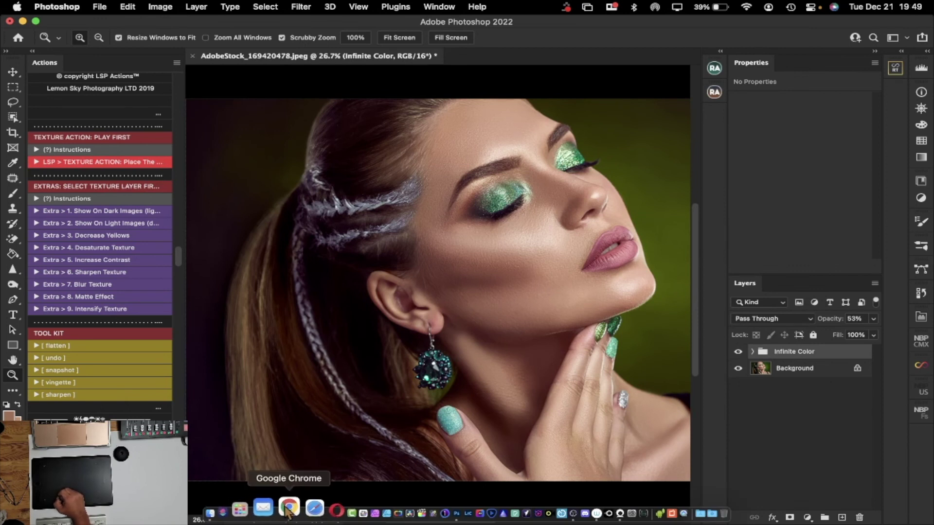
# Step: Switch to Google Chrome, look through the images in Finder's Downloads folder, and return to Photoshop
pyautogui.click(289, 507)
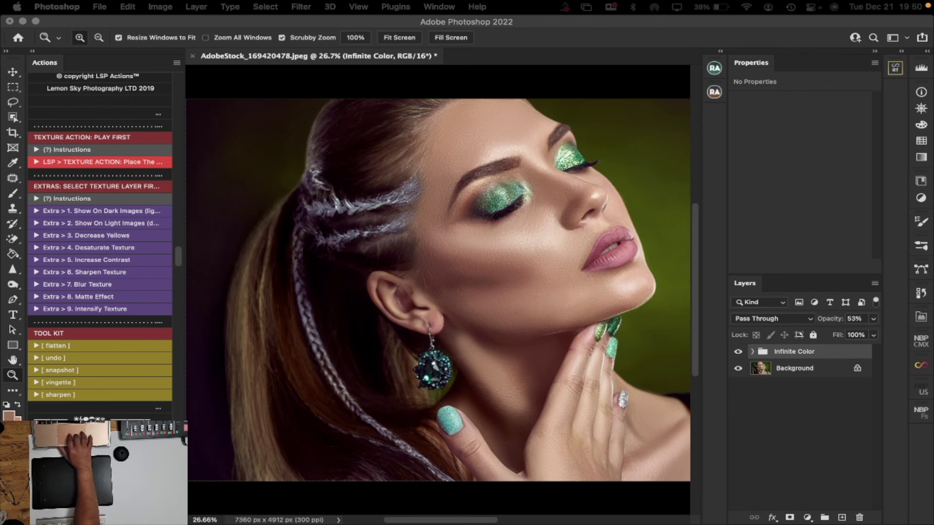
pyautogui.moveTo(311, 523)
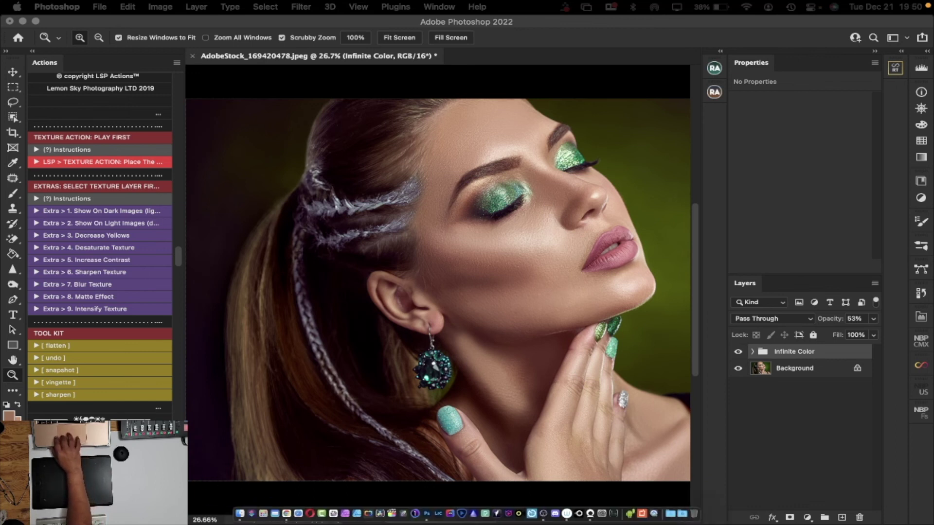
pyautogui.click(239, 507)
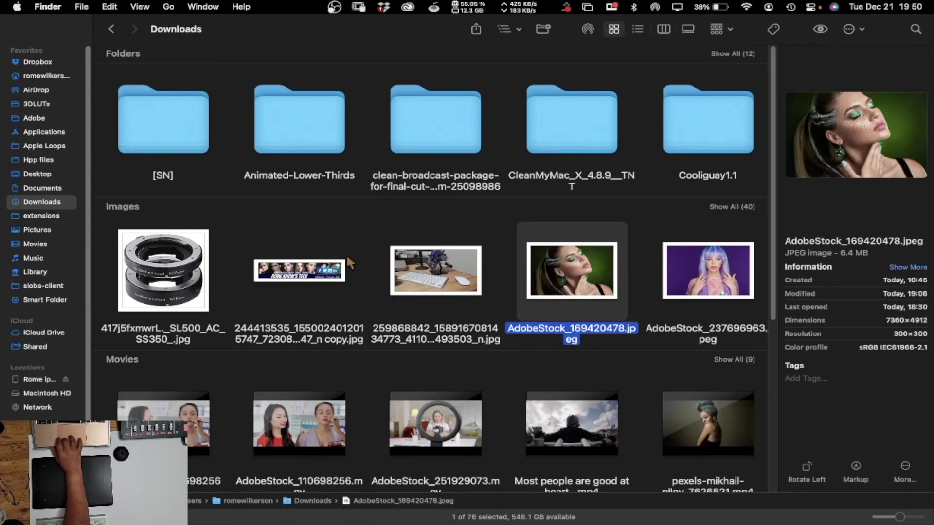
pyautogui.hscroll(20, 346, 254)
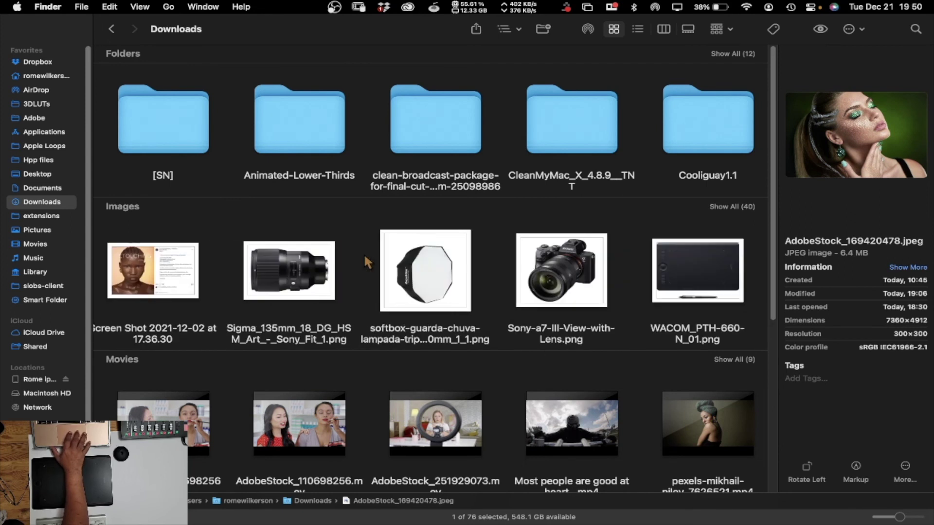
pyautogui.hscroll(-15, 367, 262)
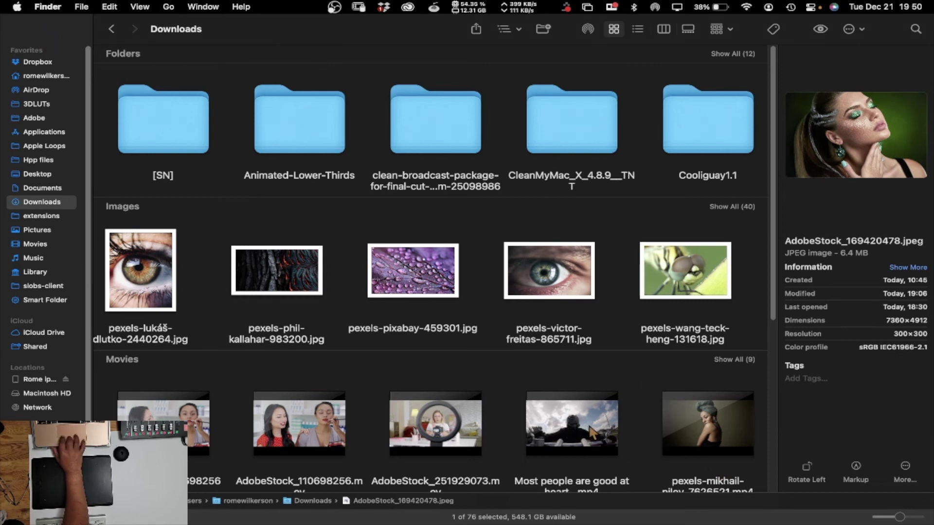
pyautogui.moveTo(467, 523)
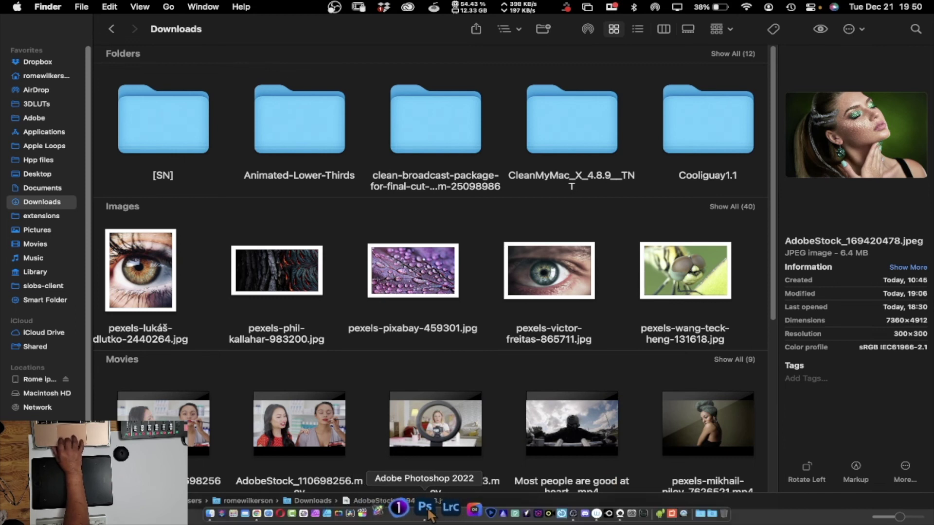
pyautogui.click(426, 510)
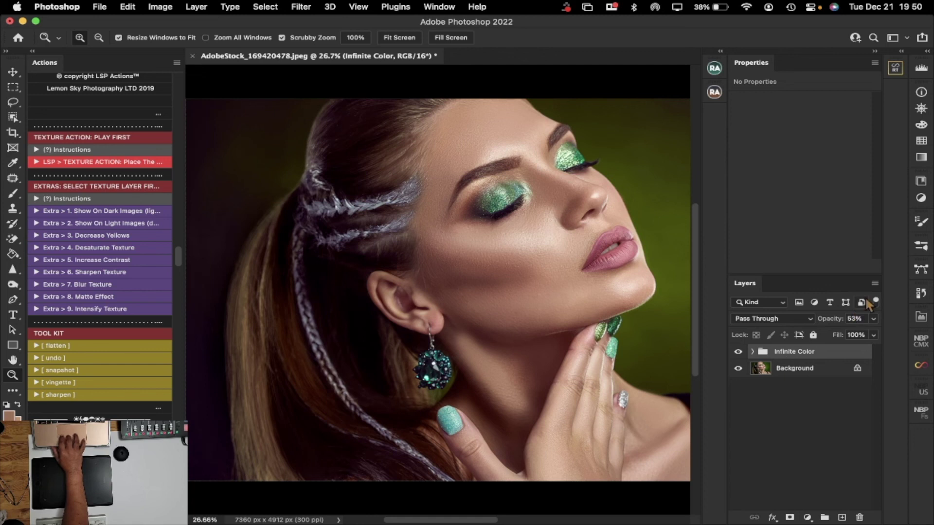
# Step: Flatten the portrait and place pexels-phil-kallahar-983200.jpg over it with the LSP Texture Action, accepting the default Camera Raw settings
pyautogui.click(875, 285)
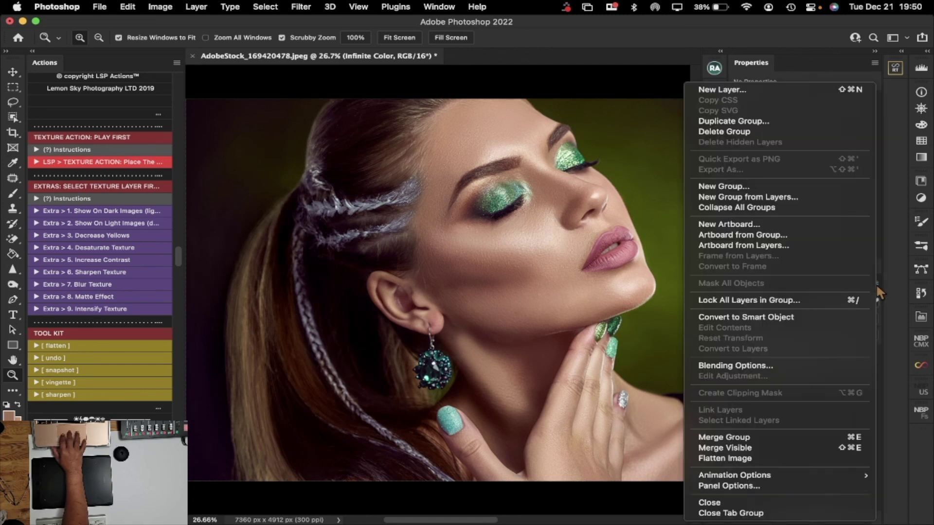
pyautogui.click(727, 456)
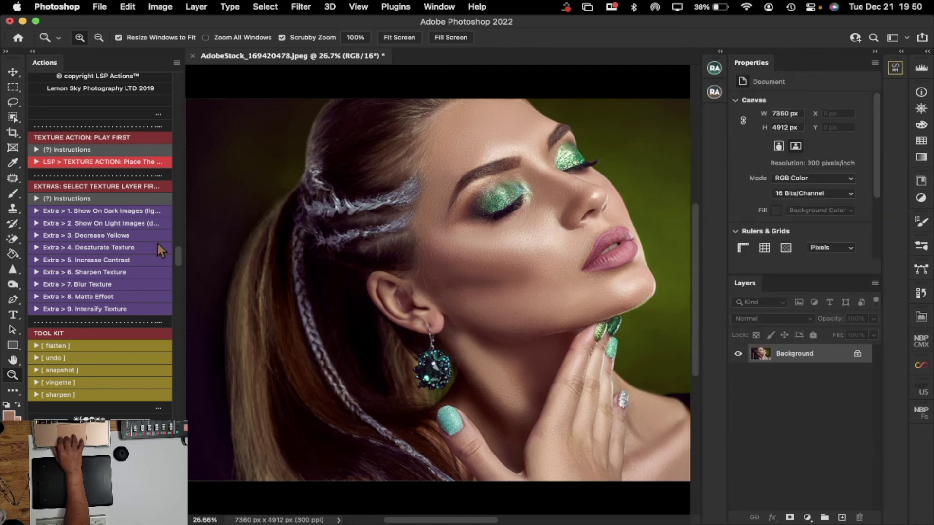
pyautogui.scroll(3, 124, 221)
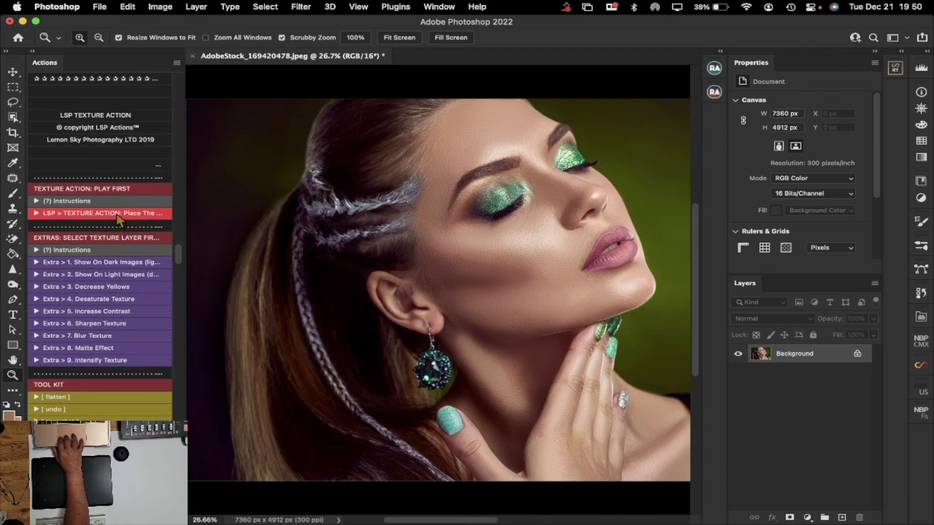
pyautogui.click(118, 215)
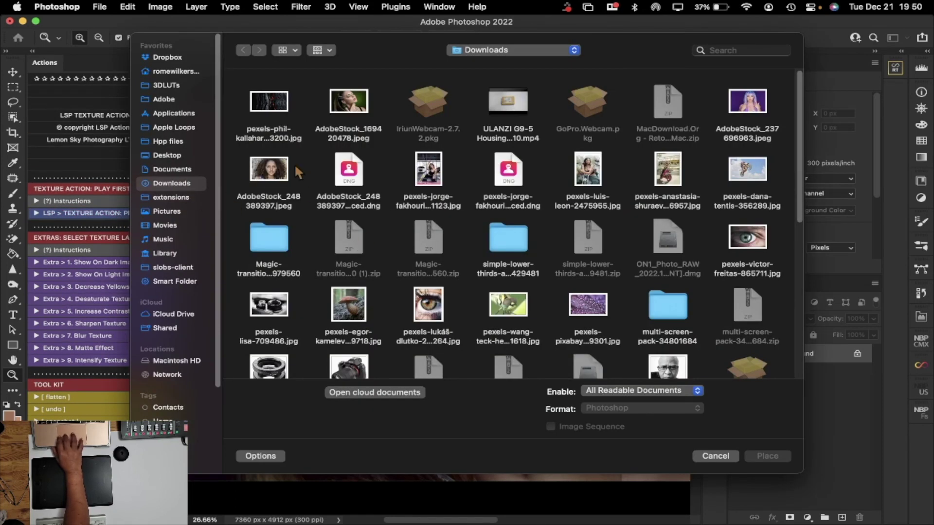
pyautogui.click(285, 108)
pyautogui.click(767, 457)
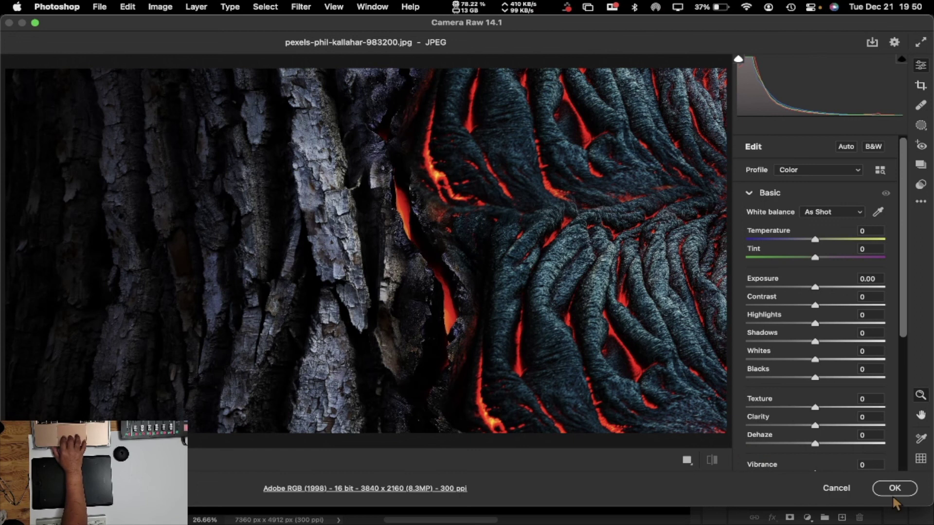
pyautogui.click(894, 491)
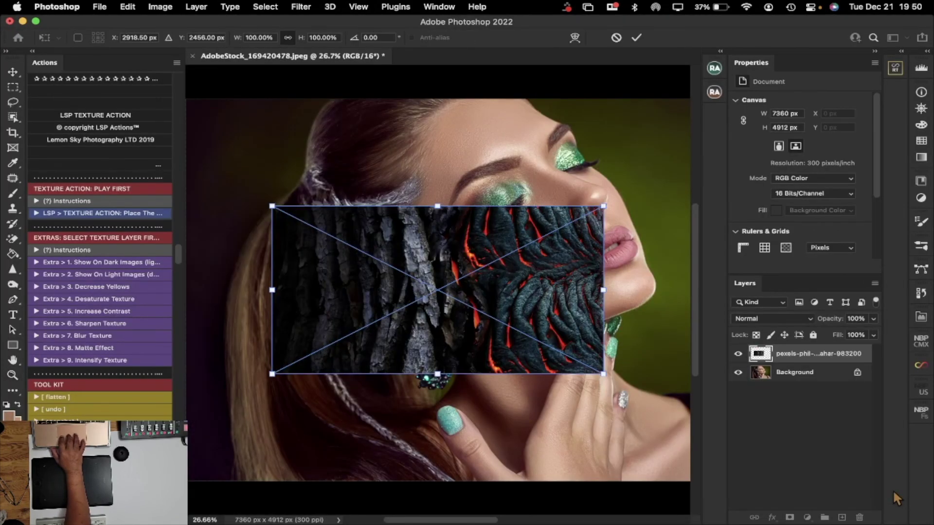
# Step: Collapse the Actions list and enlarge the placed texture to about 9026 × 5078 px so it covers the whole portrait
pyautogui.hotkey('ctrl', 'Up')
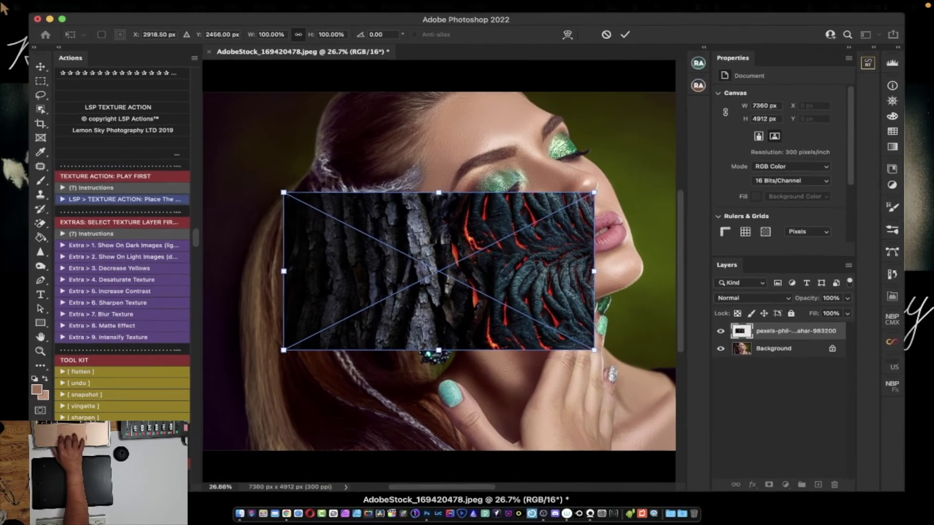
pyautogui.click(125, 65)
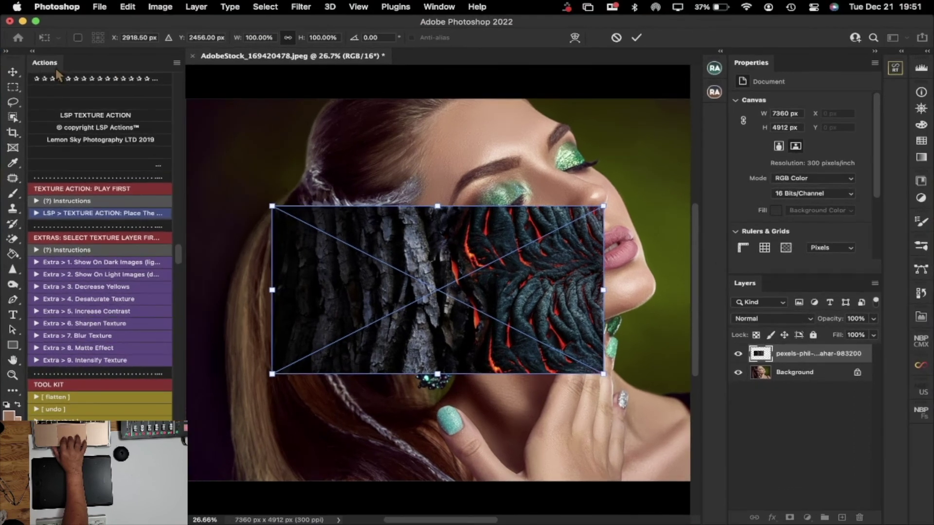
pyautogui.click(32, 52)
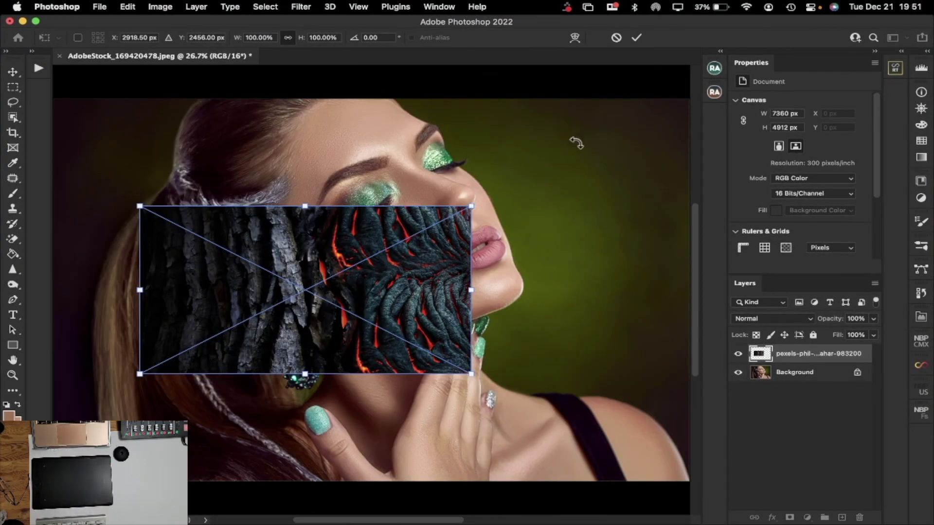
pyautogui.press('super+minus')
pyautogui.press('super+minus')
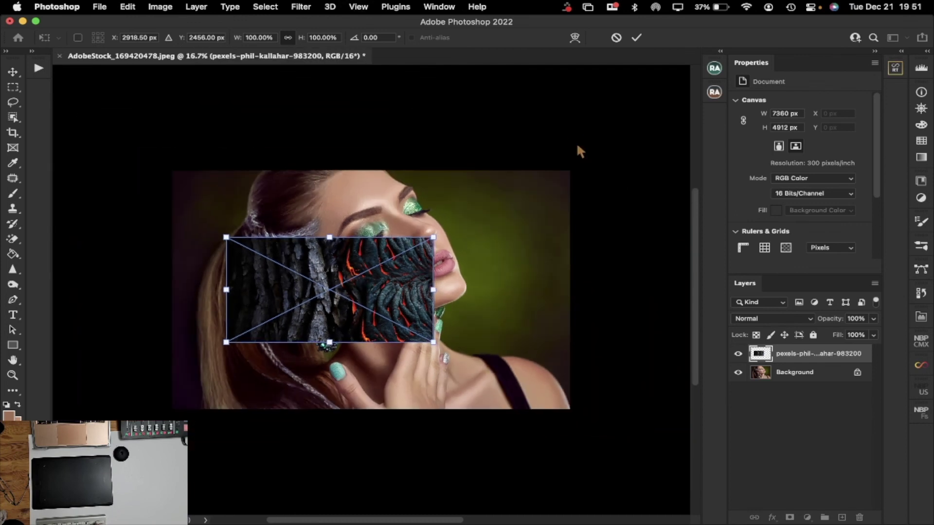
pyautogui.moveTo(433, 238); pyautogui.dragTo(570, 169)
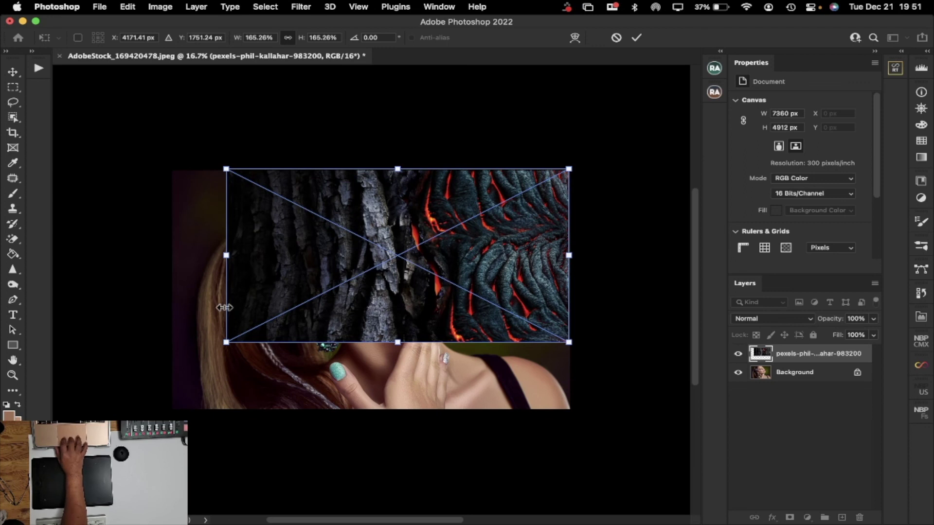
pyautogui.moveTo(225, 342); pyautogui.dragTo(81, 416)
pyautogui.moveTo(392, 343); pyautogui.dragTo(398, 347)
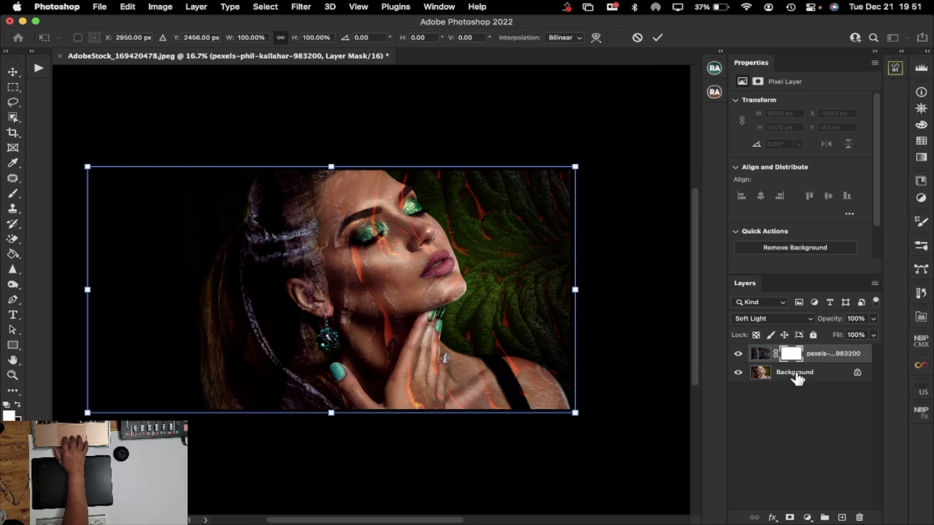
pyautogui.press('z')
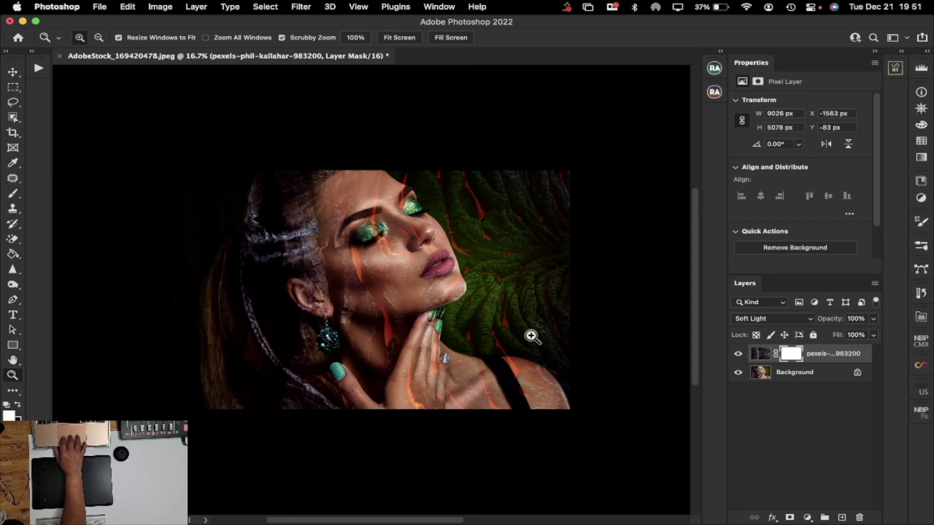
# Step: Set the foreground color to near-black #010000 and brush over the face on the texture's layer mask with a large soft brush
pyautogui.click(8, 416)
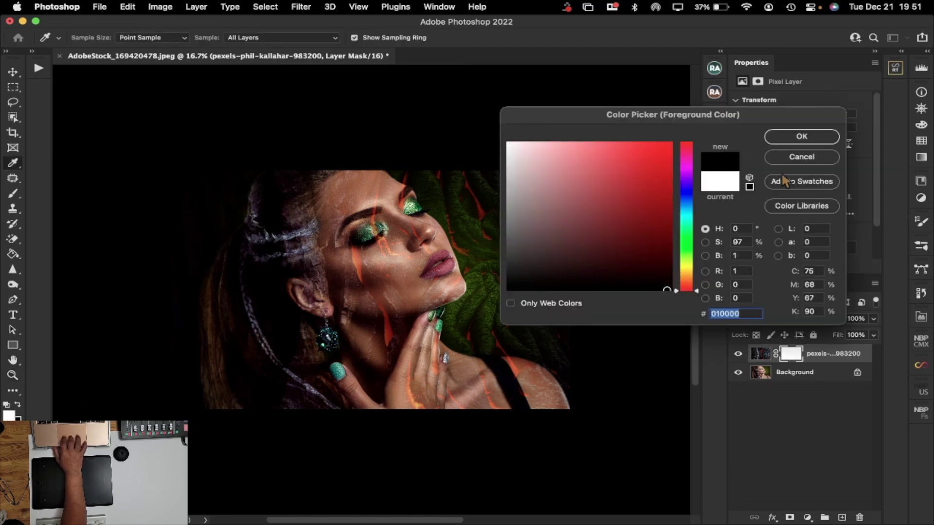
pyautogui.click(800, 137)
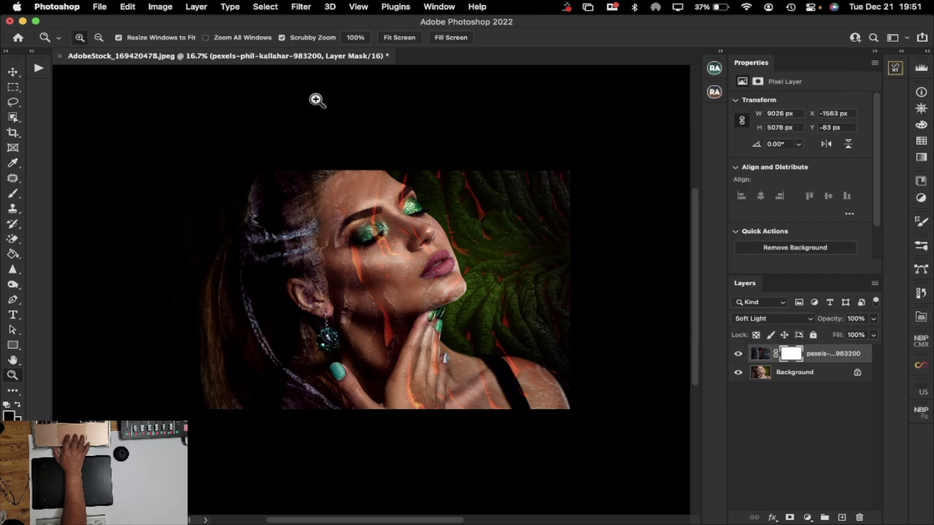
pyautogui.click(13, 195)
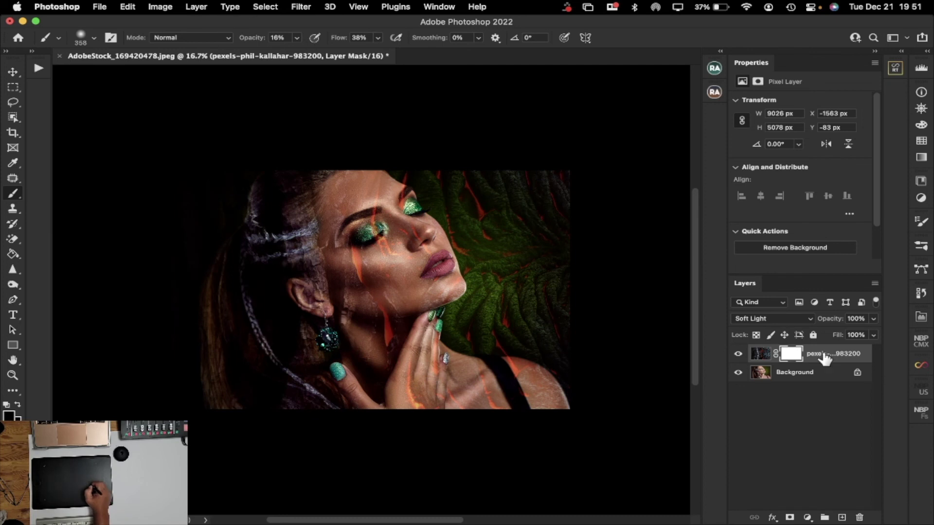
pyautogui.click(791, 354)
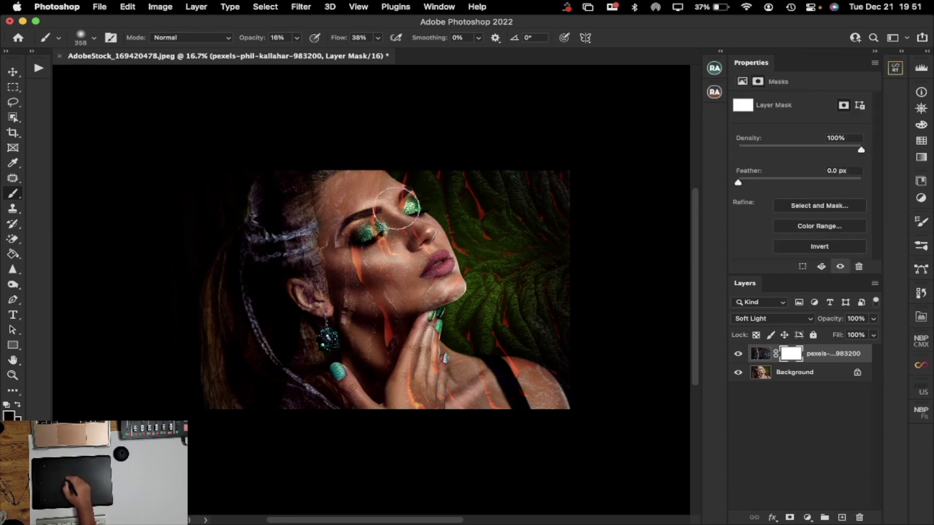
pyautogui.moveTo(383, 234)
pyautogui.mouseDown()
pyautogui.moveTo(471, 278)
pyautogui.moveTo(469, 261)
pyautogui.moveTo(400, 271)
pyautogui.moveTo(409, 281)
pyautogui.mouseUp()
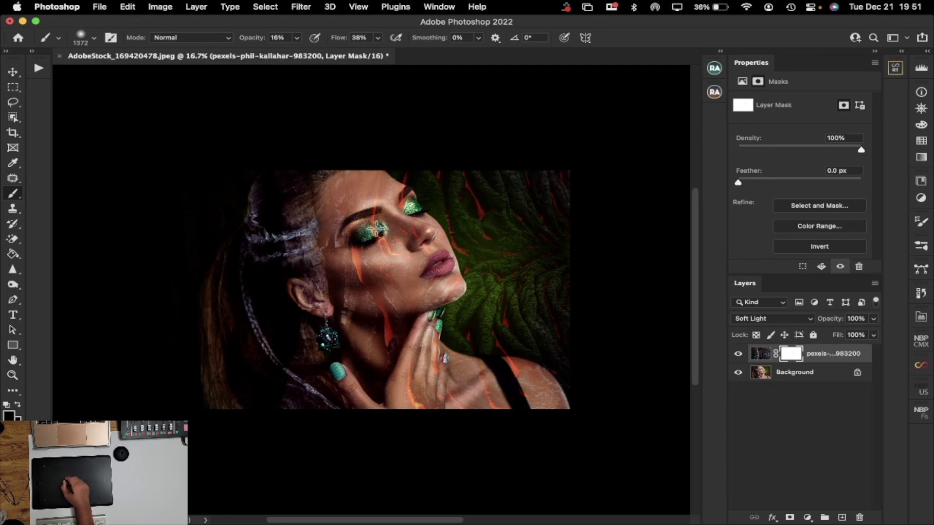
# Step: Change the texture layer's blend mode to Vivid Light
pyautogui.click(759, 318)
pyautogui.click(752, 334)
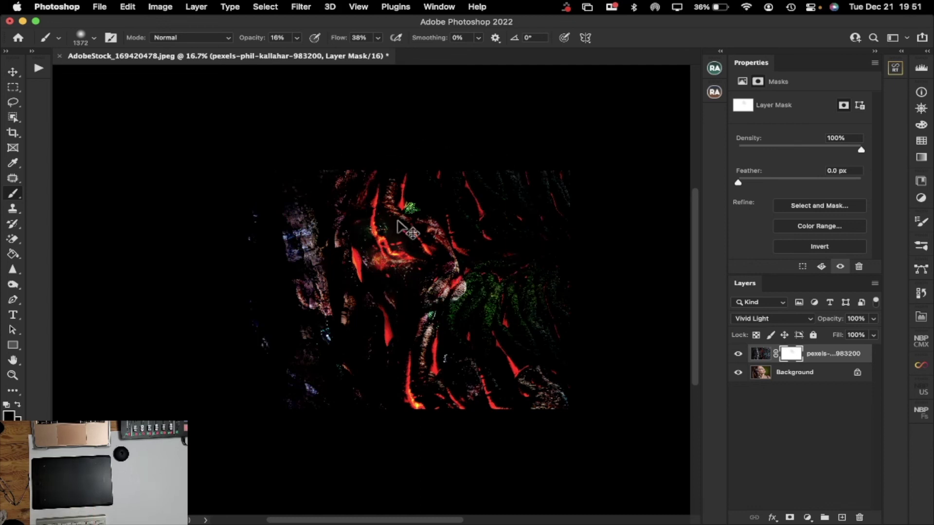
# Step: Undo the Vivid Light change and paint the texture off the woman's face, body and hair on the layer mask at 100% brush opacity
pyautogui.press('super+z')
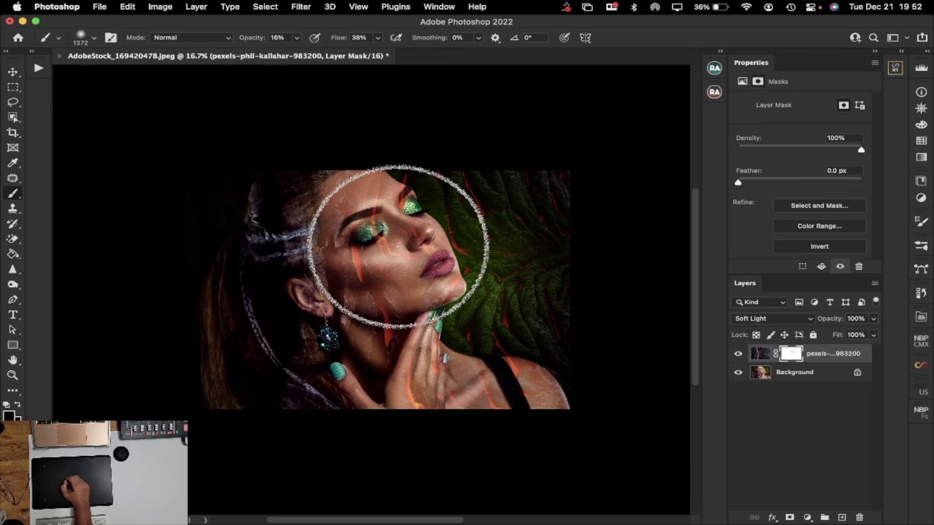
pyautogui.click(378, 38)
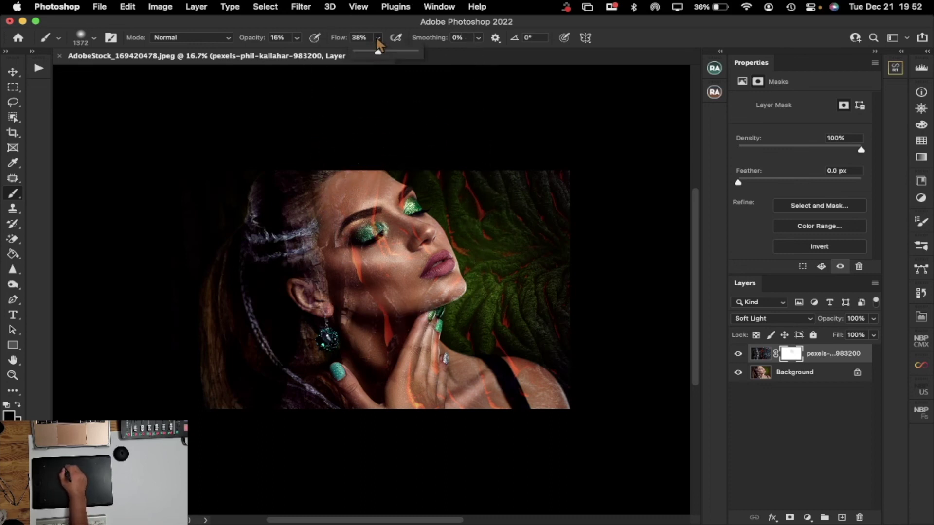
pyautogui.click(297, 40)
pyautogui.moveTo(301, 52); pyautogui.dragTo(378, 51)
pyautogui.moveTo(358, 194)
pyautogui.mouseDown()
pyautogui.moveTo(451, 248)
pyautogui.moveTo(453, 280)
pyautogui.moveTo(423, 325)
pyautogui.moveTo(419, 381)
pyautogui.moveTo(470, 406)
pyautogui.moveTo(461, 391)
pyautogui.moveTo(520, 385)
pyautogui.moveTo(524, 375)
pyautogui.moveTo(506, 367)
pyautogui.moveTo(538, 381)
pyautogui.moveTo(563, 414)
pyautogui.moveTo(549, 400)
pyautogui.moveTo(428, 409)
pyautogui.moveTo(360, 343)
pyautogui.moveTo(333, 300)
pyautogui.moveTo(317, 318)
pyautogui.moveTo(316, 304)
pyautogui.moveTo(373, 290)
pyautogui.moveTo(374, 282)
pyautogui.moveTo(403, 338)
pyautogui.moveTo(346, 275)
pyautogui.moveTo(364, 256)
pyautogui.moveTo(404, 280)
pyautogui.moveTo(388, 333)
pyautogui.mouseUp()
pyautogui.moveTo(366, 285)
pyautogui.mouseDown()
pyautogui.moveTo(319, 195)
pyautogui.moveTo(247, 223)
pyautogui.moveTo(246, 198)
pyautogui.moveTo(242, 282)
pyautogui.moveTo(209, 292)
pyautogui.moveTo(208, 234)
pyautogui.moveTo(265, 371)
pyautogui.moveTo(292, 350)
pyautogui.moveTo(292, 403)
pyautogui.moveTo(205, 380)
pyautogui.moveTo(344, 354)
pyautogui.moveTo(306, 238)
pyautogui.mouseUp()
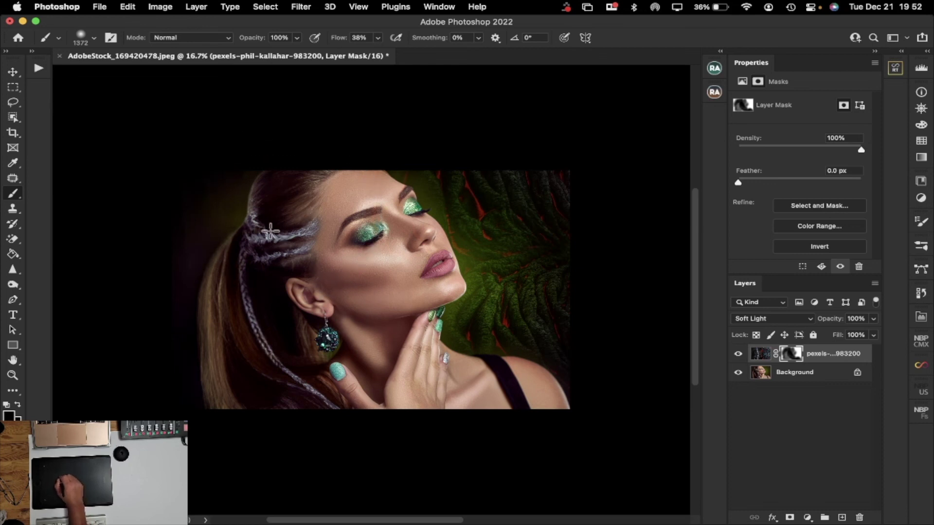
# Step: Compare the portrait with and without the lava texture by hiding and showing the texture layer twice
pyautogui.click(739, 354)
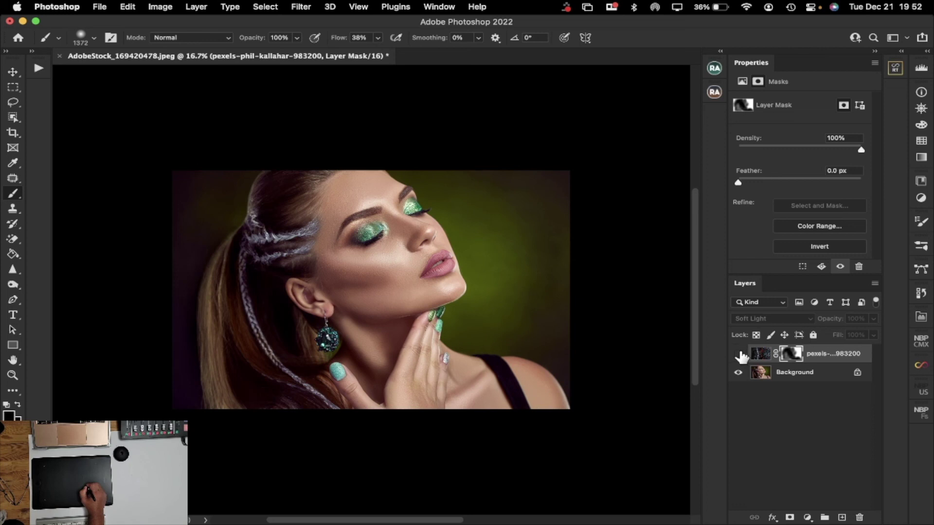
pyautogui.click(738, 354)
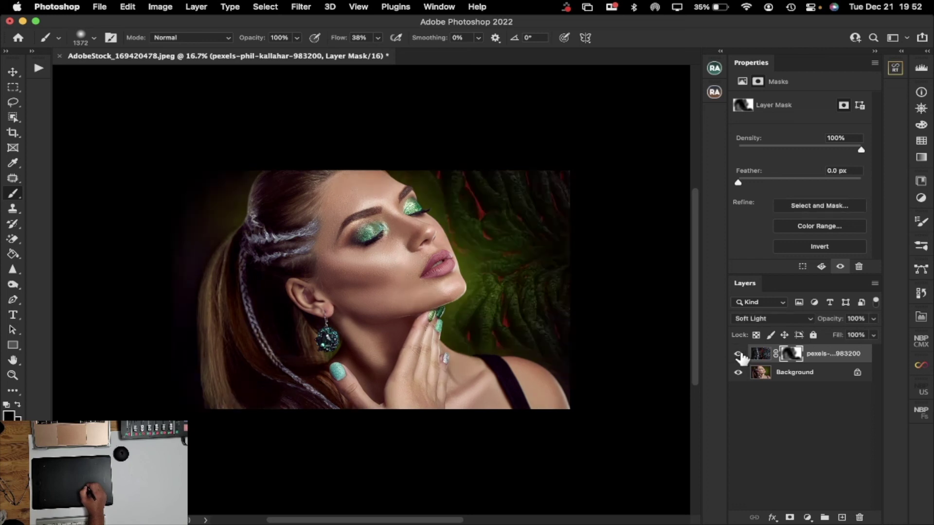
pyautogui.click(738, 355)
pyautogui.click(739, 355)
# Step: Try the texture layer at about 70% opacity, restore it to 100%, and preview other blend modes while keeping Soft Light
pyautogui.click(872, 335)
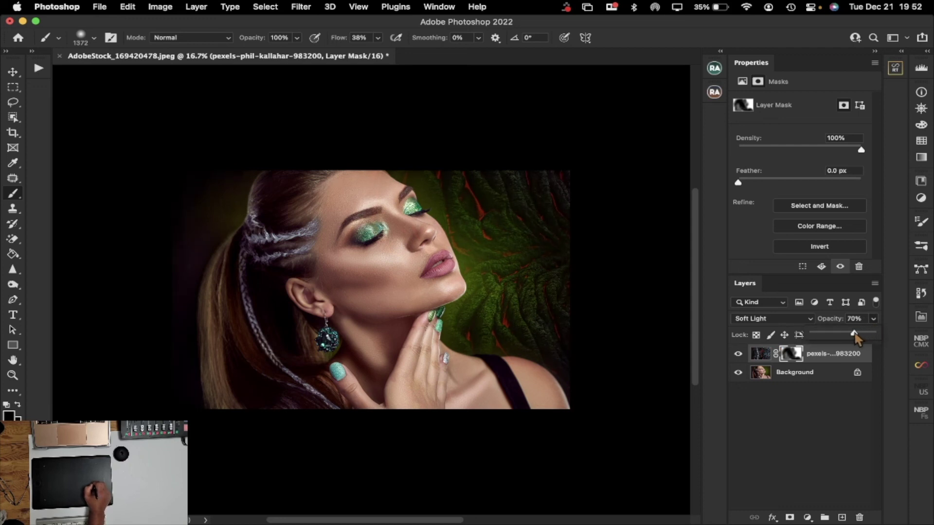
pyautogui.moveTo(847, 339); pyautogui.dragTo(874, 339)
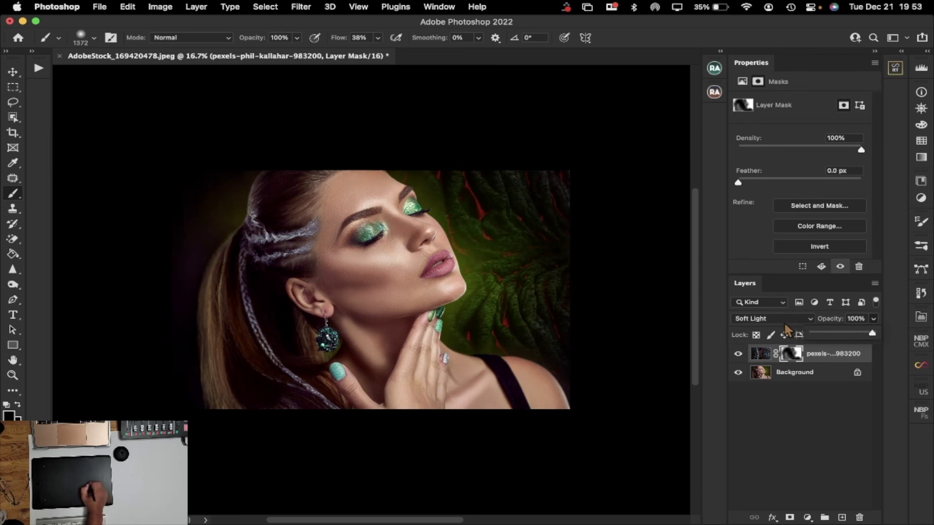
pyautogui.click(807, 321)
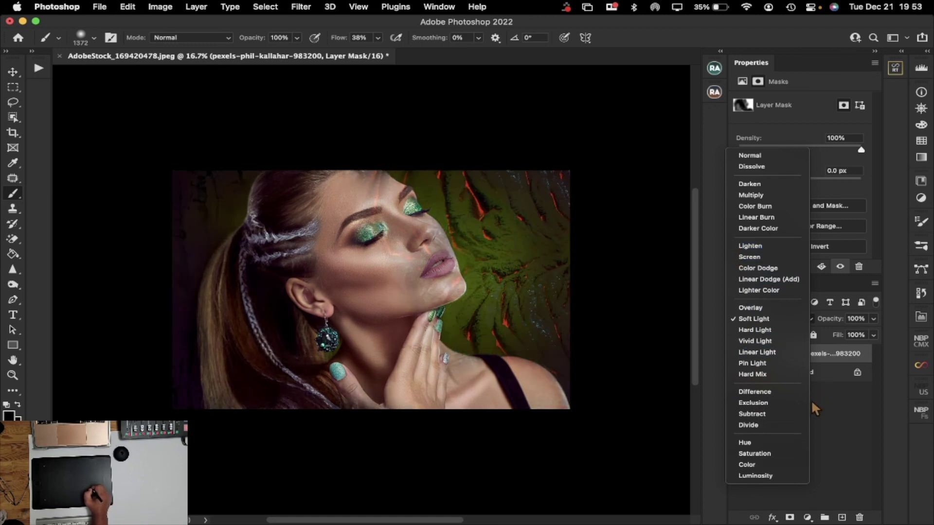
pyautogui.click(835, 419)
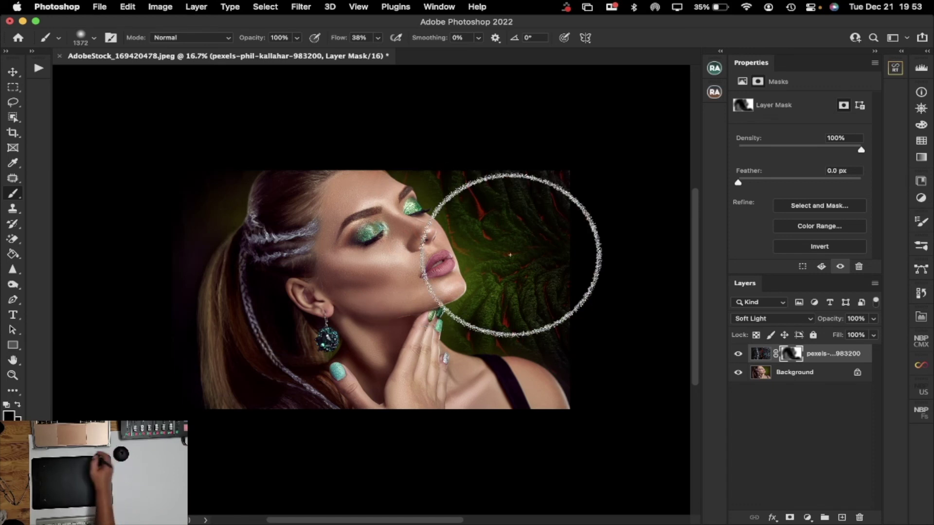
# Step: Hide the texture layer and magnify the woman's face to about 29% to inspect the portrait underneath
pyautogui.click(738, 353)
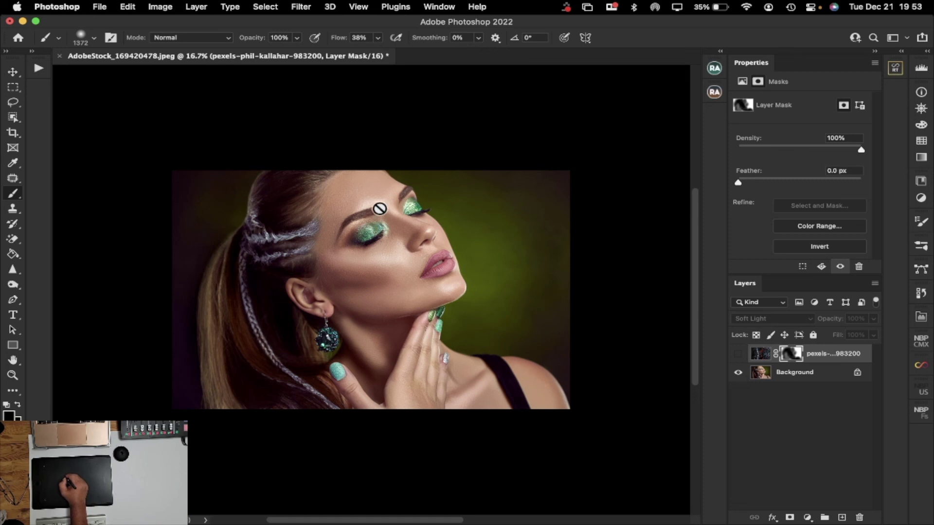
pyautogui.click(14, 375)
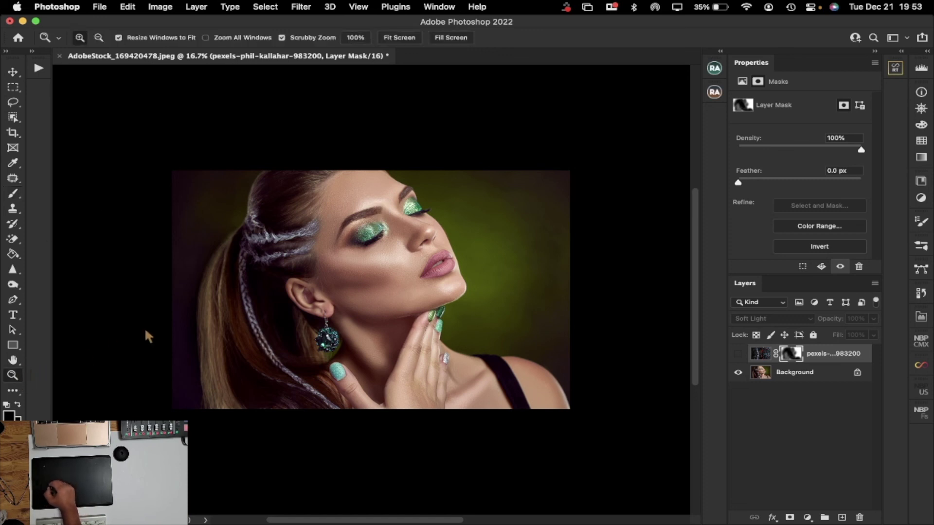
pyautogui.moveTo(361, 254); pyautogui.dragTo(388, 265)
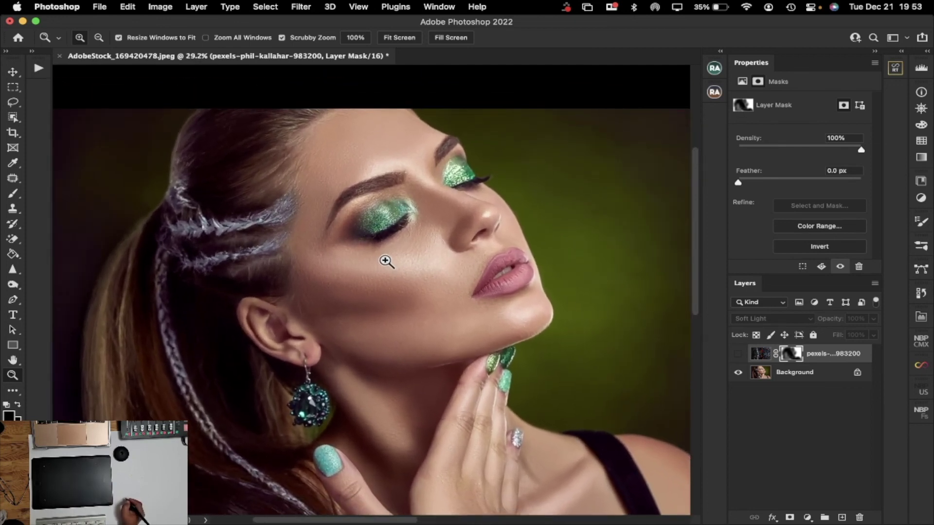